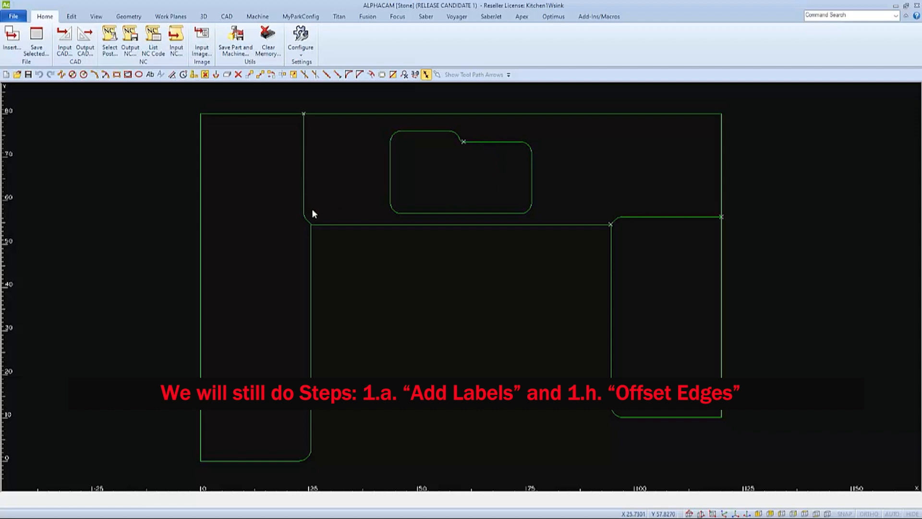
# Move the left countertop piece left and slightly down, clear of the middle piece.
pyautogui.click(71, 17)
pyautogui.click(163, 41)
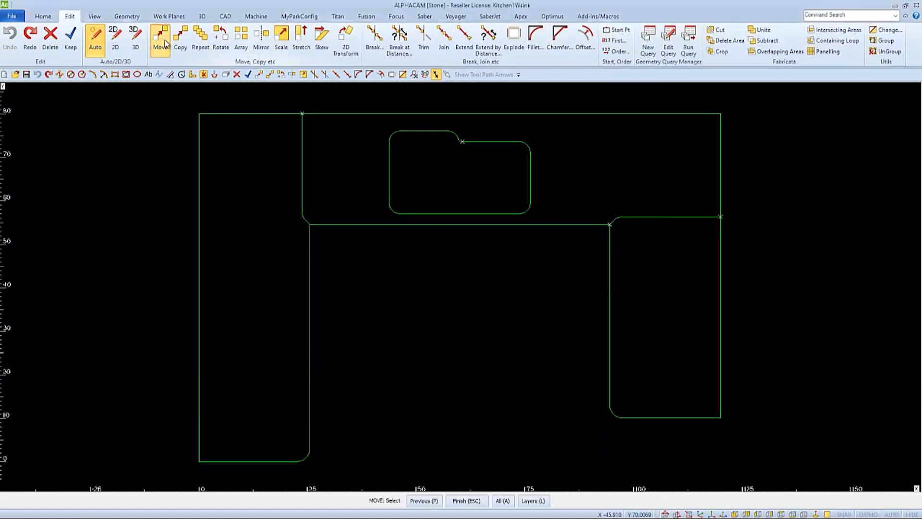
pyautogui.click(365, 299)
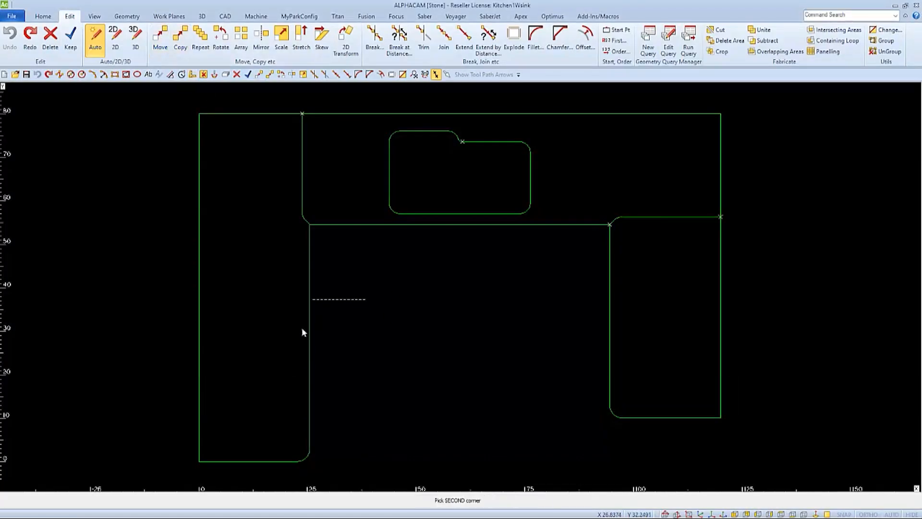
pyautogui.click(267, 350)
pyautogui.press('Escape')
pyautogui.click(268, 301)
pyautogui.click(205, 312)
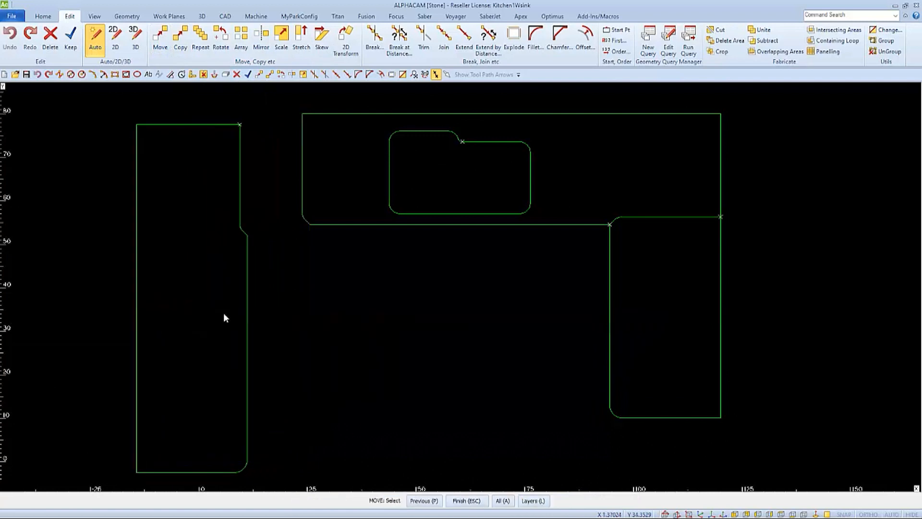
# Move the right countertop piece right and down, clear of the middle piece.
pyautogui.click(646, 288)
pyautogui.click(567, 328)
pyautogui.press('Escape')
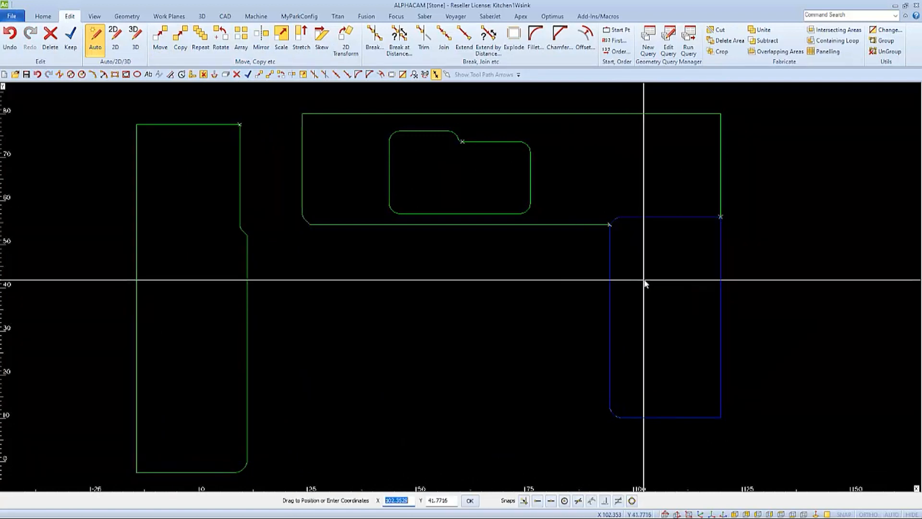
pyautogui.click(675, 311)
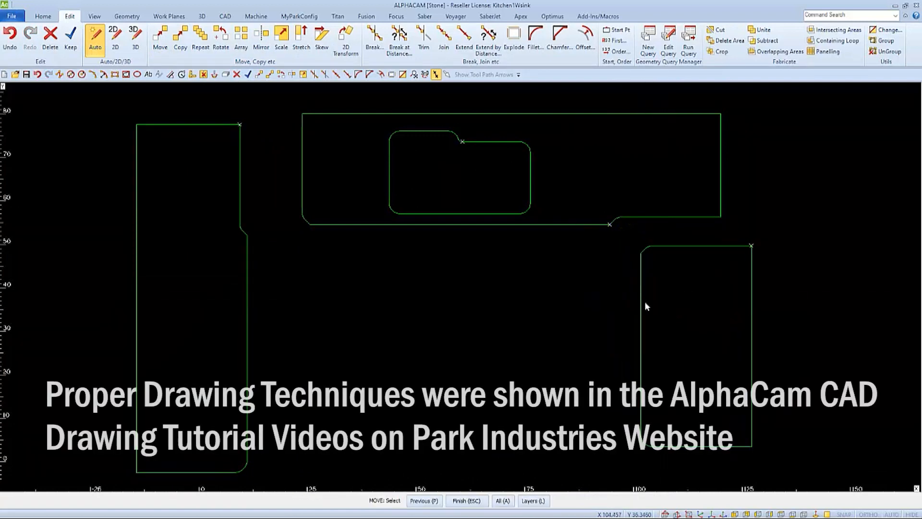
pyautogui.press('Escape')
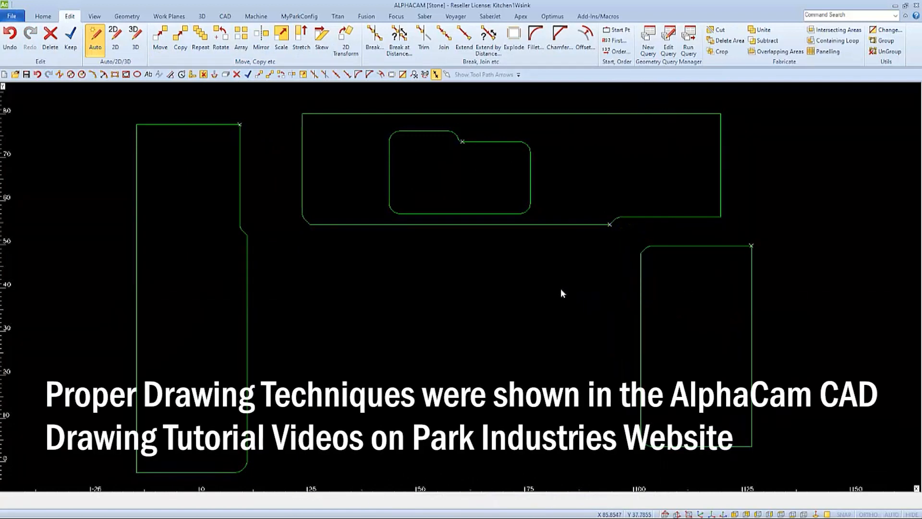
pyautogui.click(436, 75)
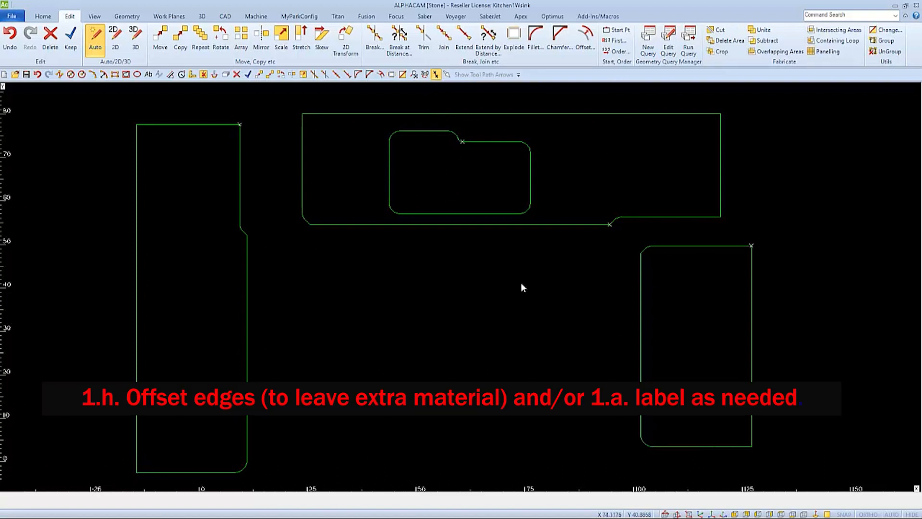
# Offset the sink cutout inward and the middle countertop outline outward as geometry by a distance of 0.188.
pyautogui.click(586, 39)
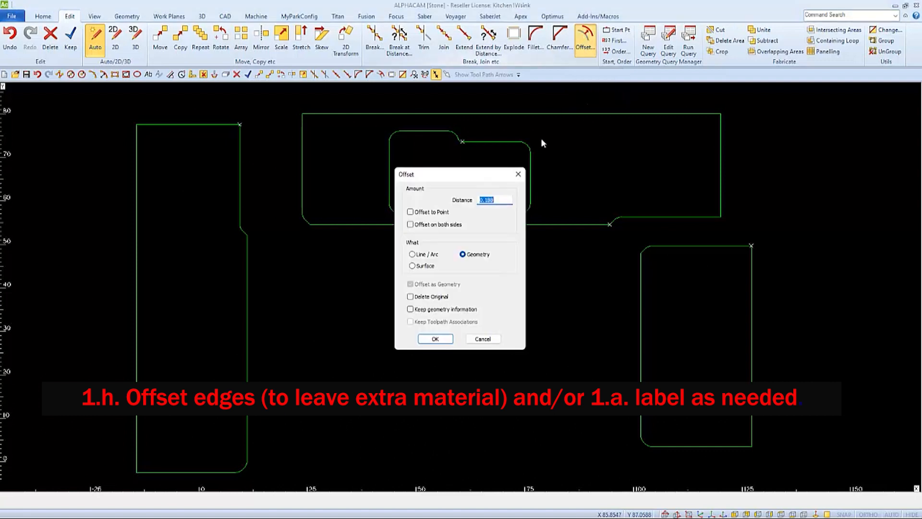
pyautogui.click(502, 197)
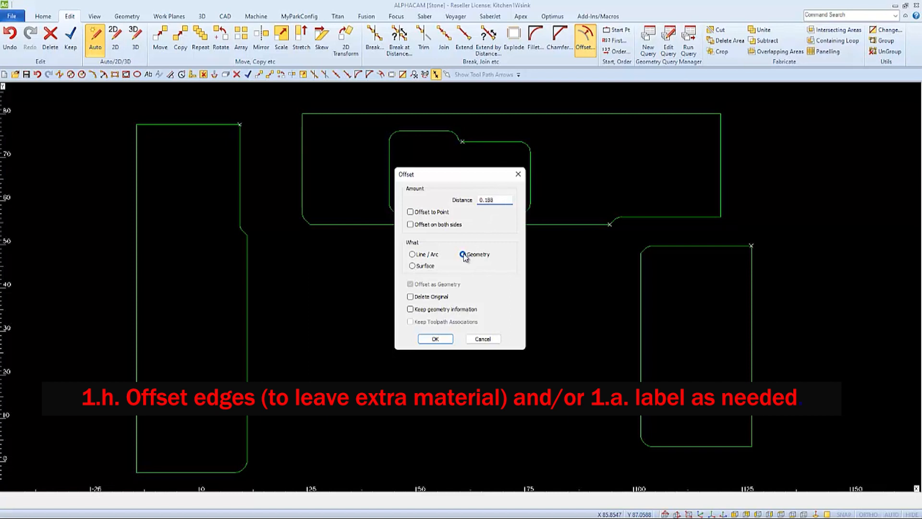
pyautogui.click(435, 339)
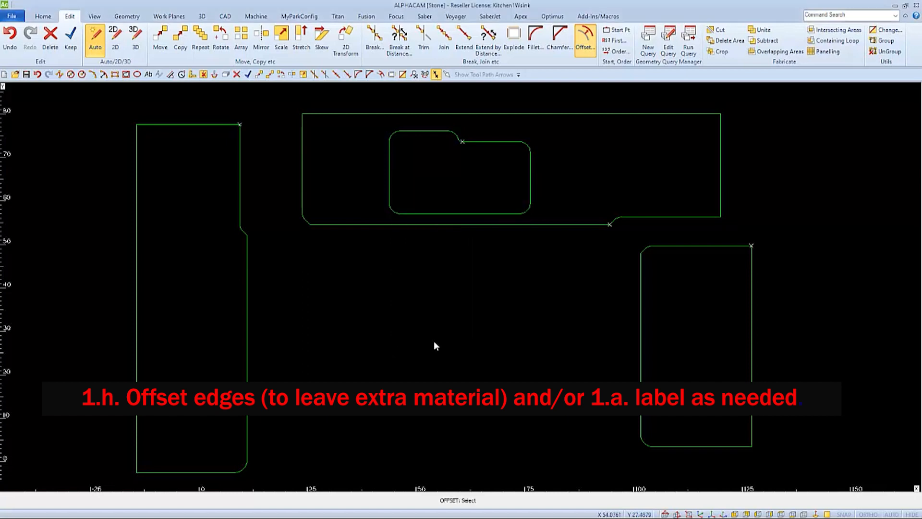
pyautogui.click(442, 212)
pyautogui.click(443, 185)
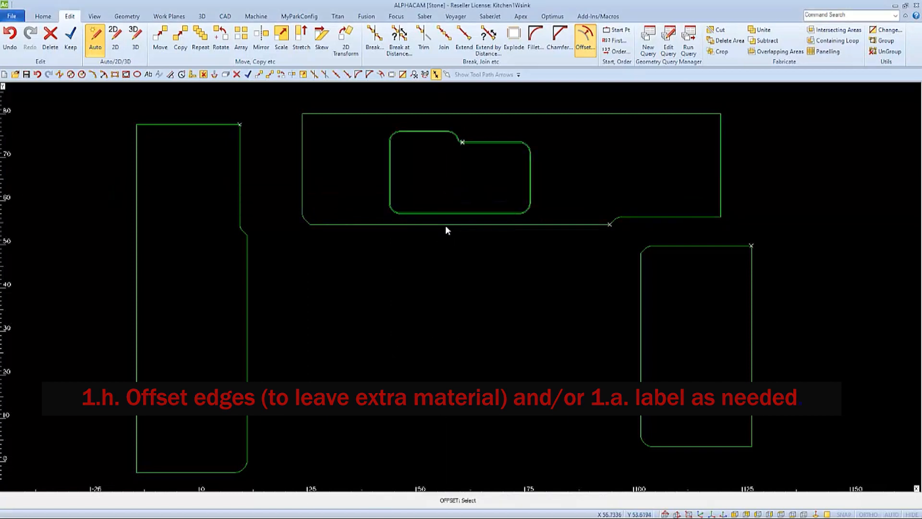
pyautogui.click(446, 224)
pyautogui.click(436, 269)
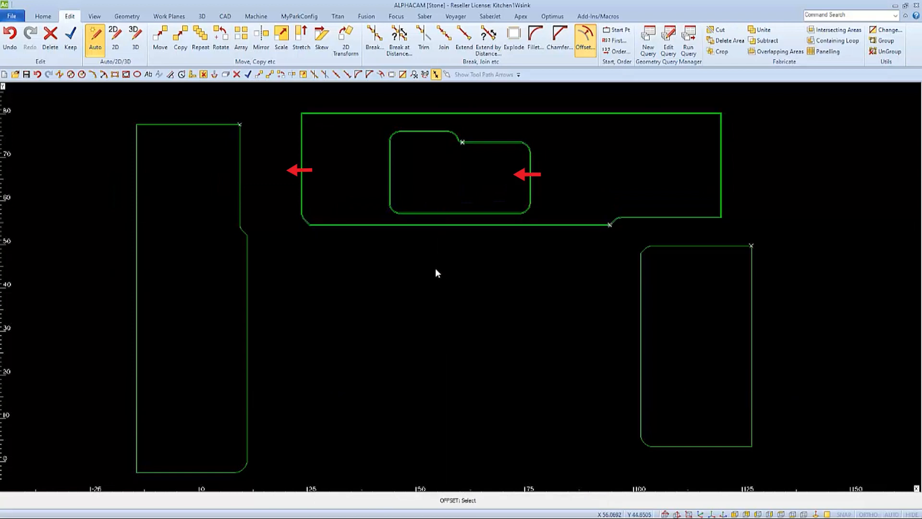
# Offset the left and right countertop outlines outward by the same 0.188 distance.
pyautogui.click(247, 291)
pyautogui.click(287, 289)
pyautogui.click(641, 284)
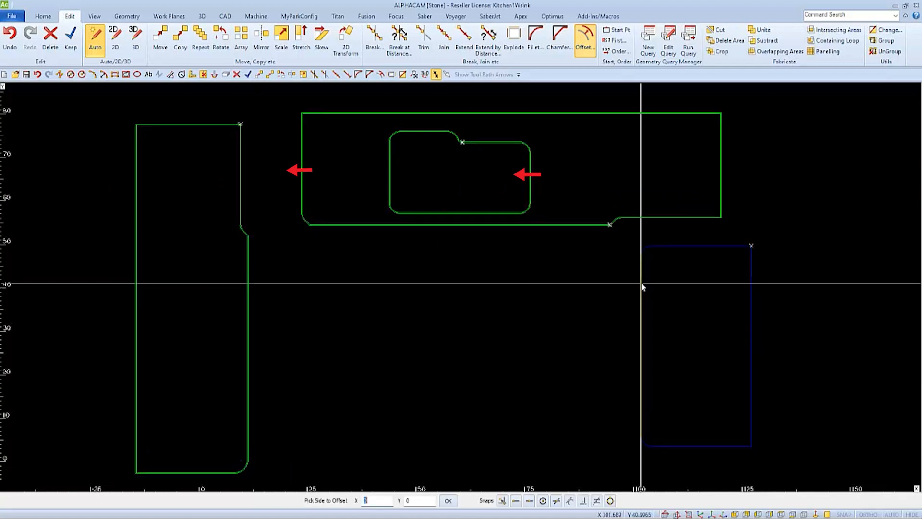
pyautogui.click(566, 294)
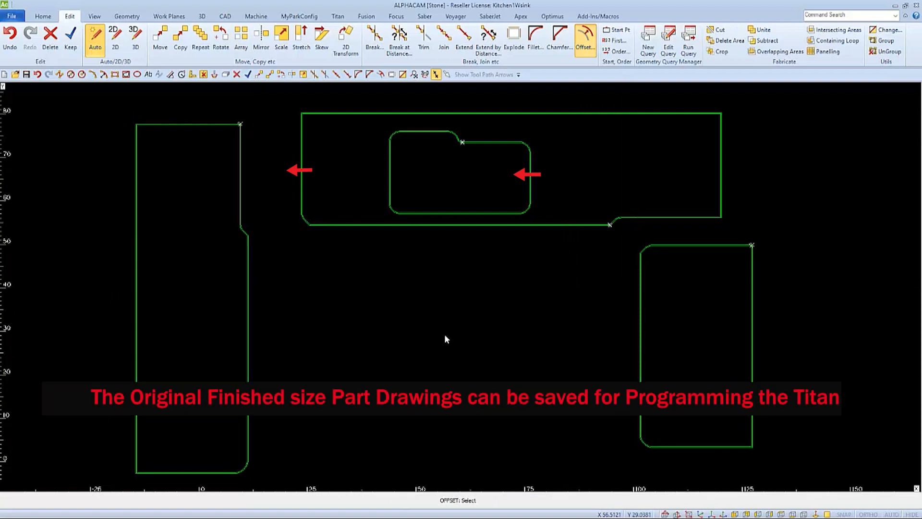
pyautogui.press('Escape')
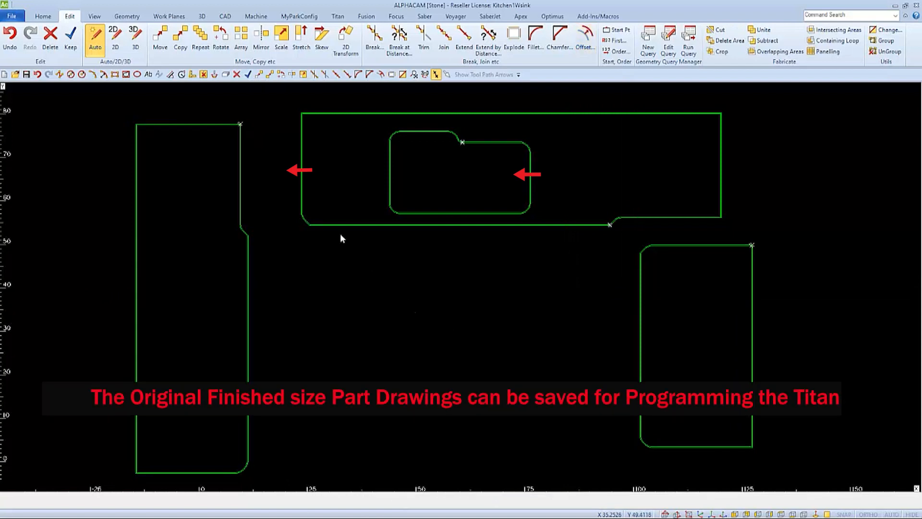
# Delete the original finished-size outlines of the three countertop pieces and the sink, keeping the offset geometries.
pyautogui.click(237, 74)
pyautogui.scroll(5, 439, 206)
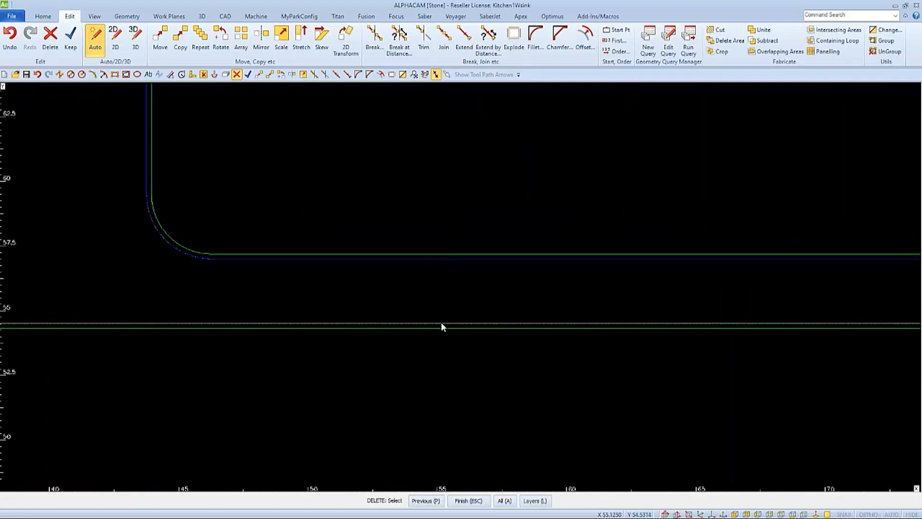
pyautogui.click(441, 323)
pyautogui.scroll(-5, 433, 303)
pyautogui.scroll(5, 254, 339)
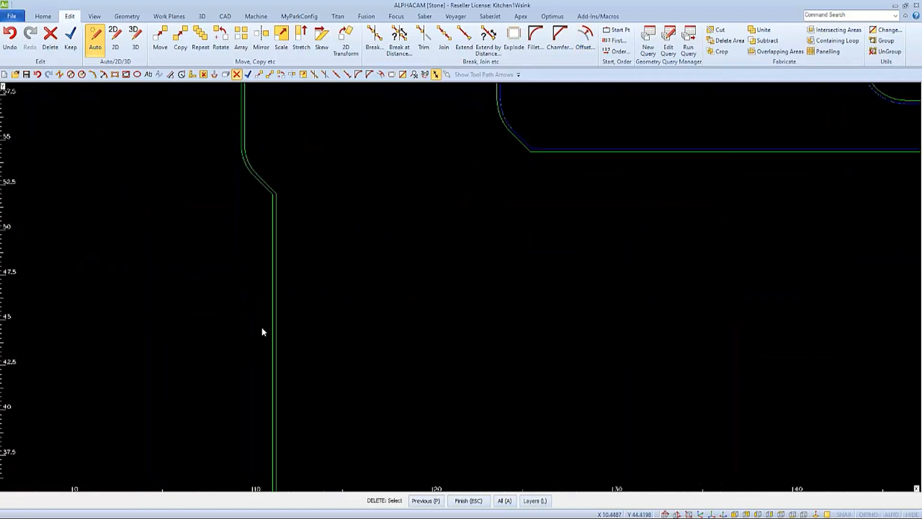
pyautogui.scroll(-5, 272, 313)
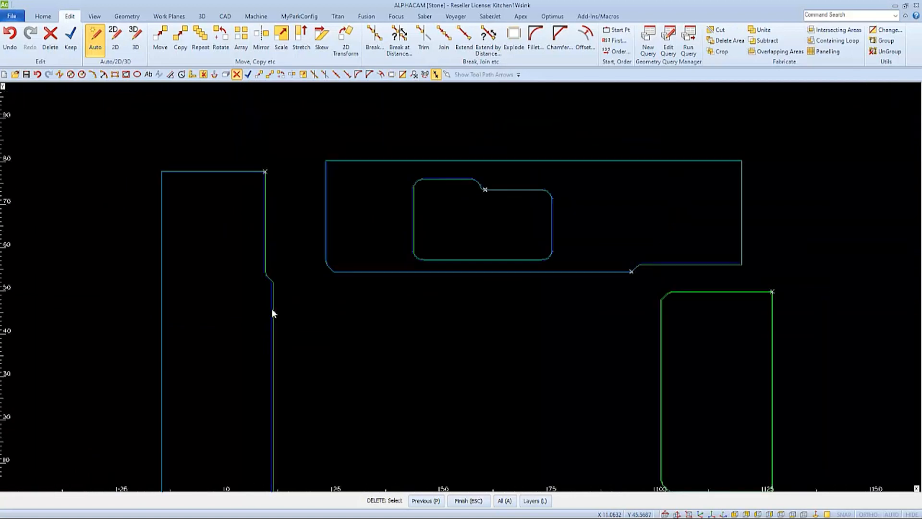
pyautogui.scroll(5, 717, 358)
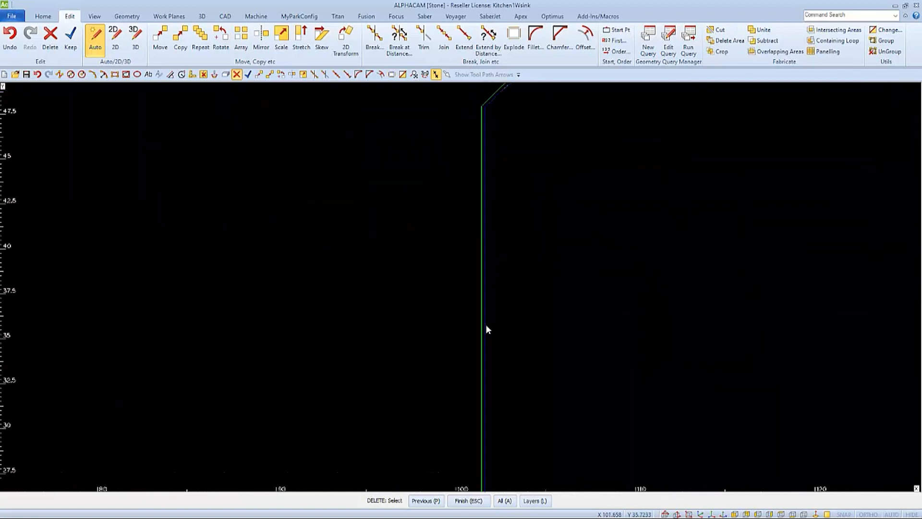
pyautogui.press('Escape')
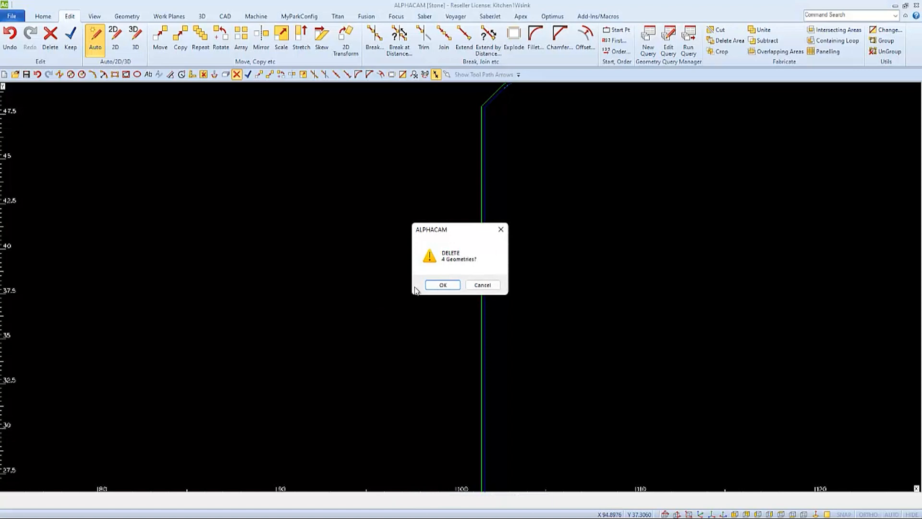
pyautogui.click(441, 285)
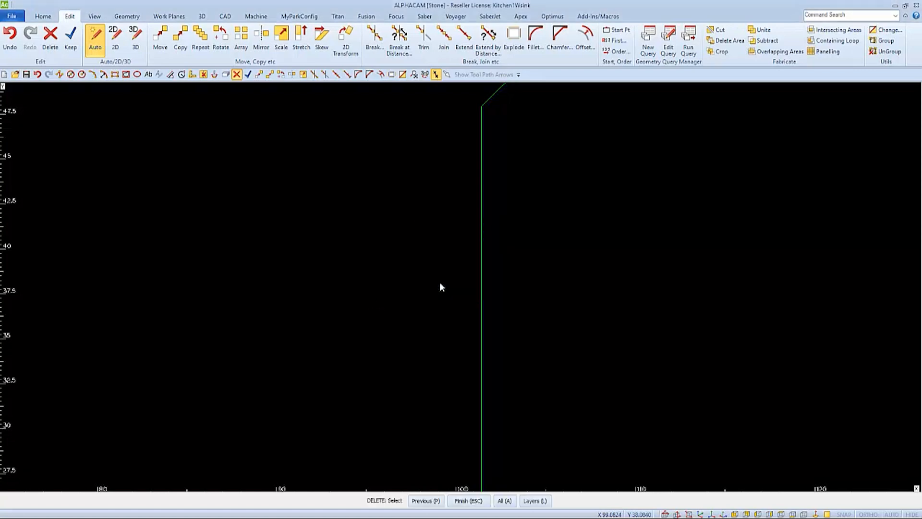
pyautogui.press('F4')
pyautogui.press('Escape')
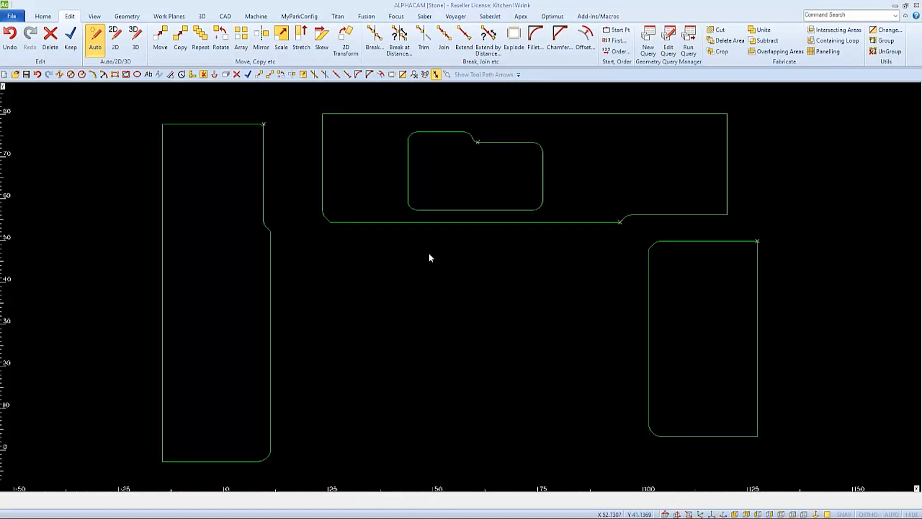
# Select Voyager as the machine profile.
pyautogui.click(455, 17)
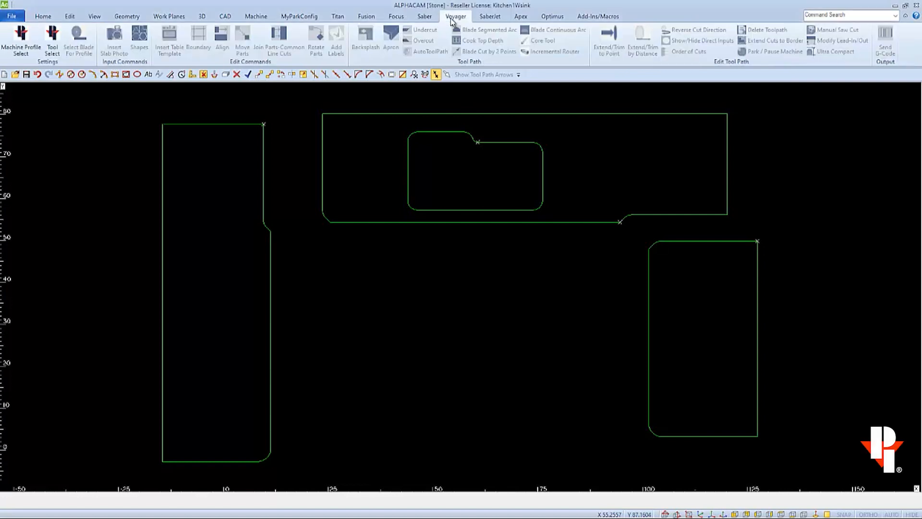
pyautogui.click(22, 41)
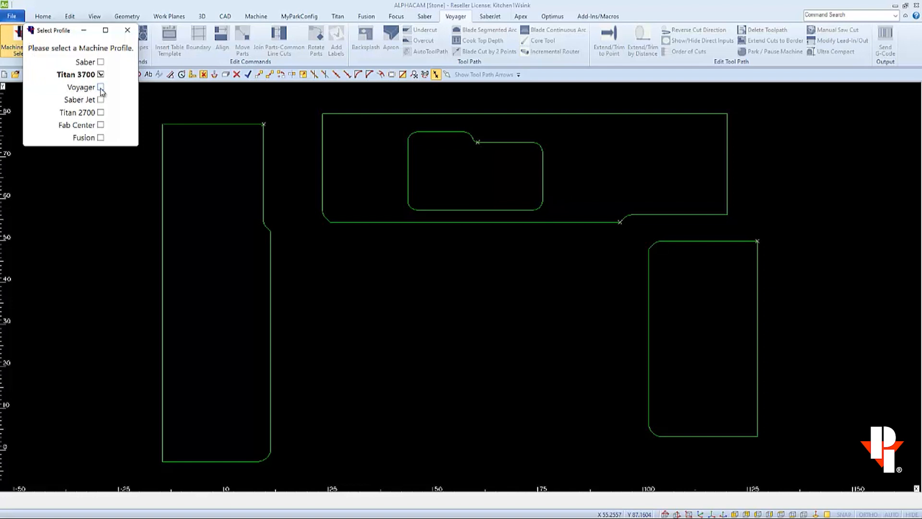
pyautogui.click(101, 87)
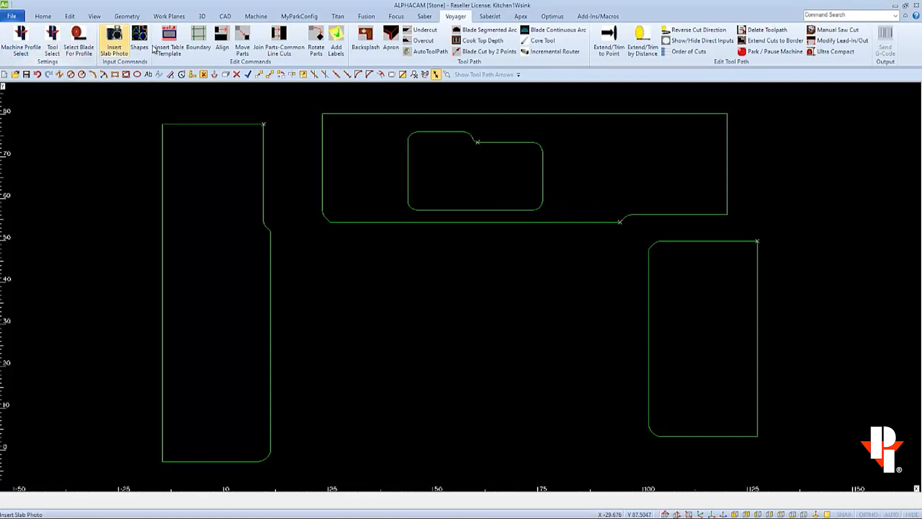
# Add Seam labels to the left piece's upper right edge, the middle piece's left and lower right edges, and the right piece's top edge.
pyautogui.click(339, 35)
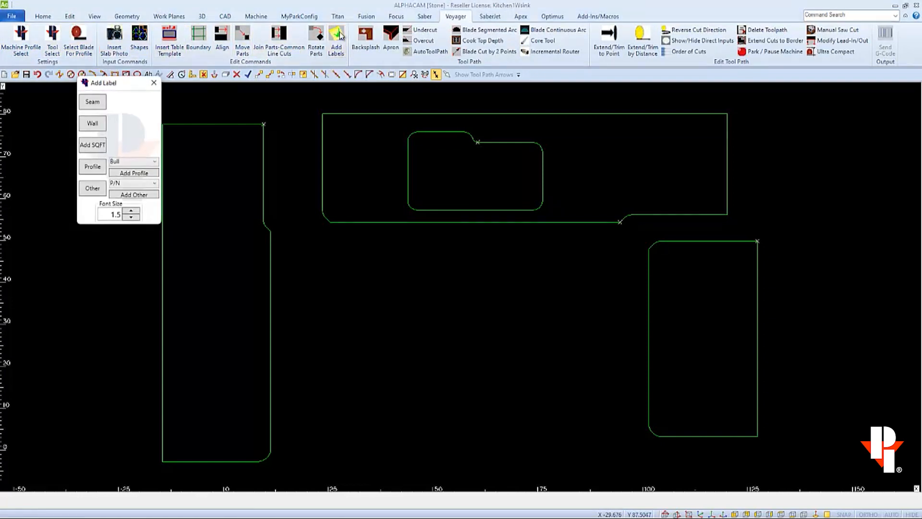
pyautogui.moveTo(117, 81); pyautogui.dragTo(472, 273)
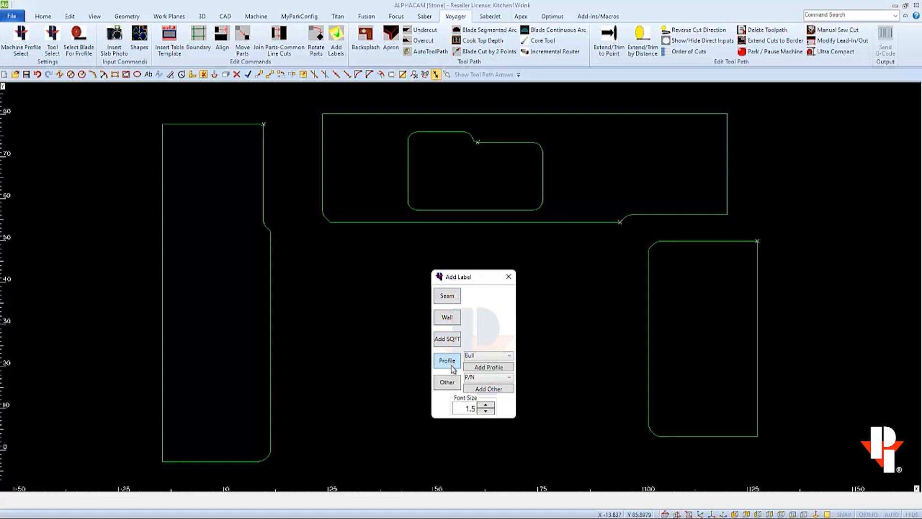
pyautogui.click(447, 296)
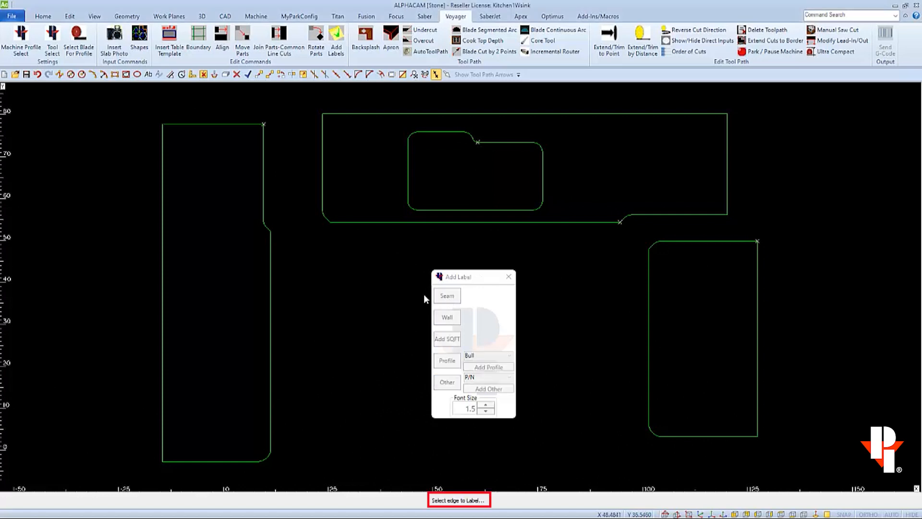
pyautogui.click(263, 198)
pyautogui.click(323, 166)
pyautogui.click(687, 214)
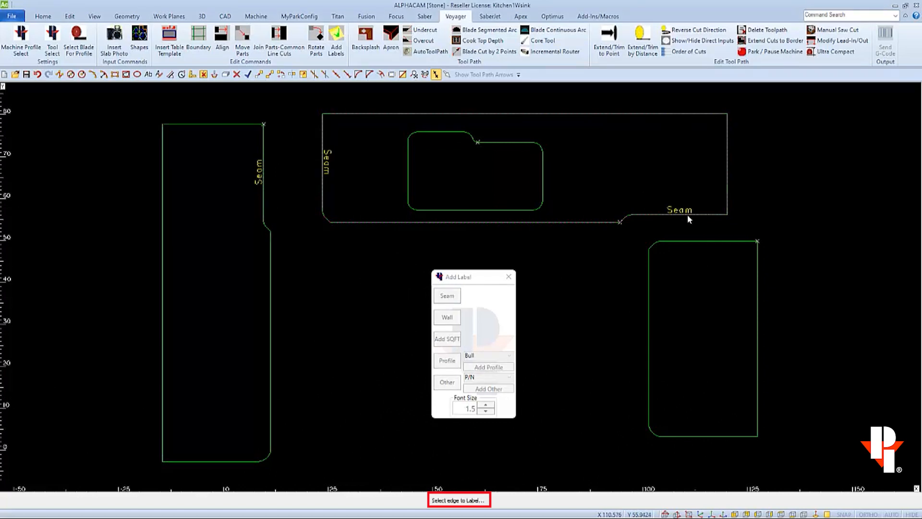
pyautogui.click(712, 240)
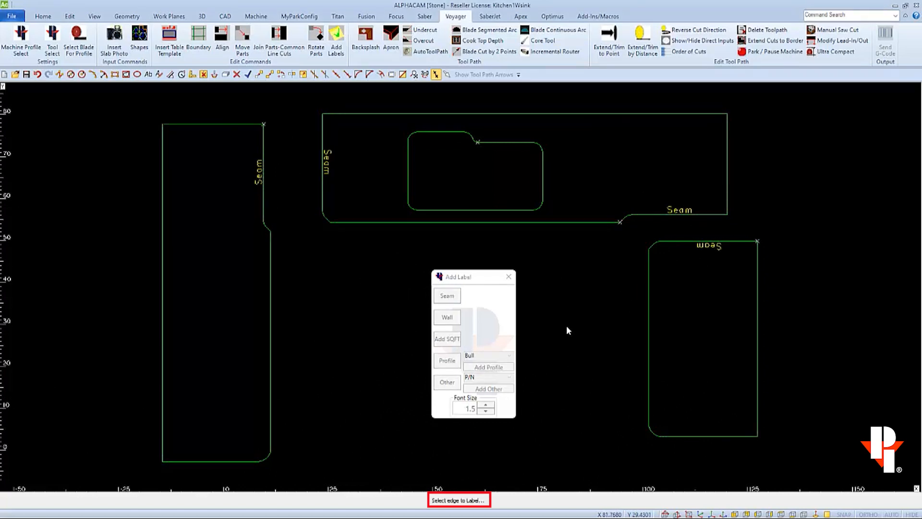
pyautogui.press('Escape')
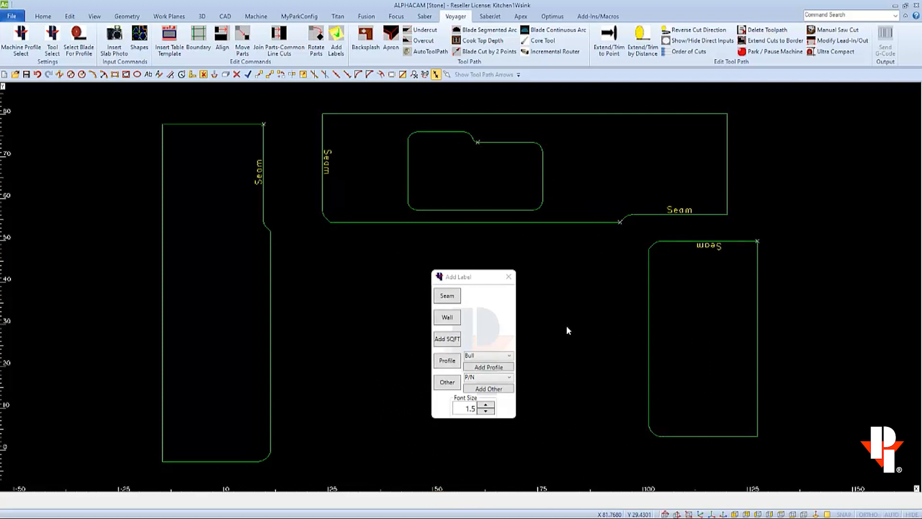
# Add Wall labels to the left piece's left and top edges, the middle piece's top and right edges, and the right piece's right edge.
pyautogui.click(454, 320)
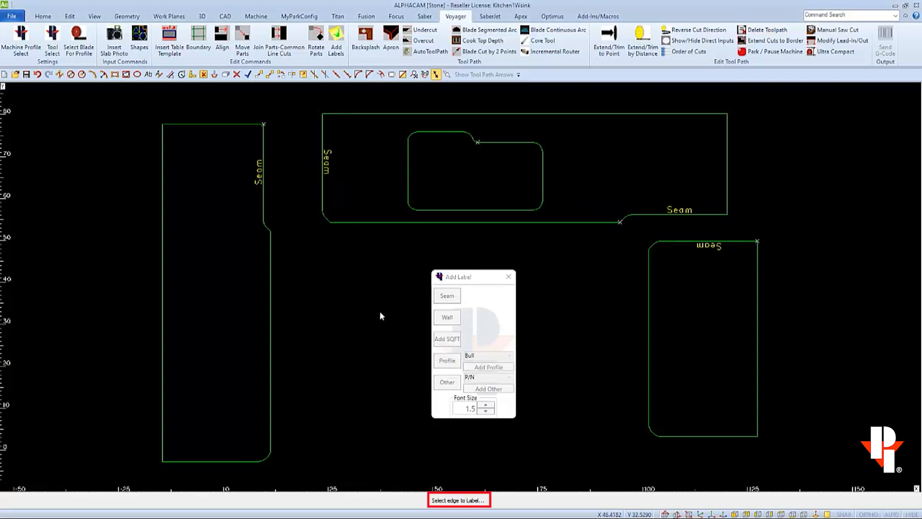
pyautogui.click(164, 325)
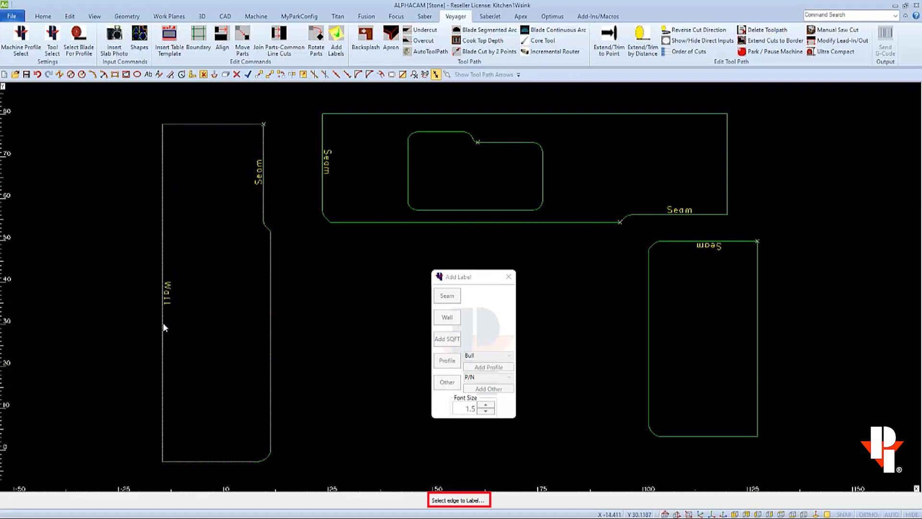
pyautogui.click(207, 124)
pyautogui.click(515, 113)
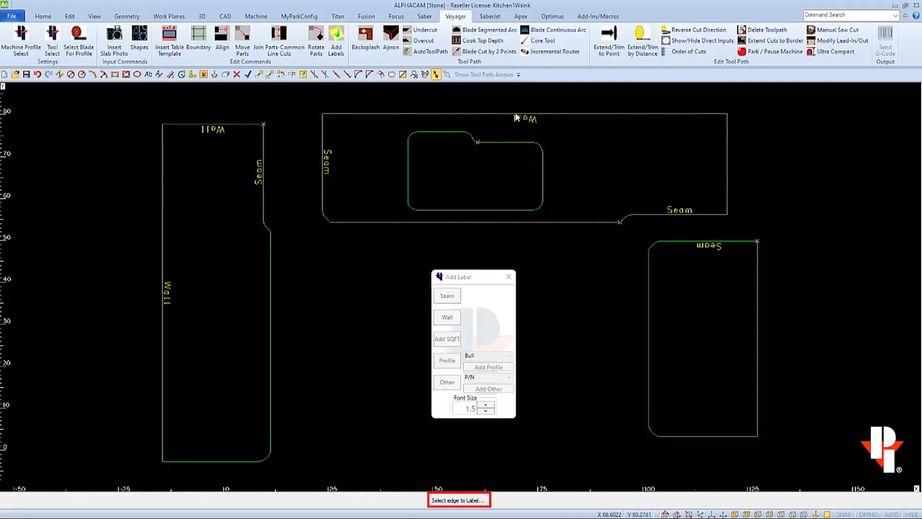
pyautogui.click(727, 185)
pyautogui.press('Escape')
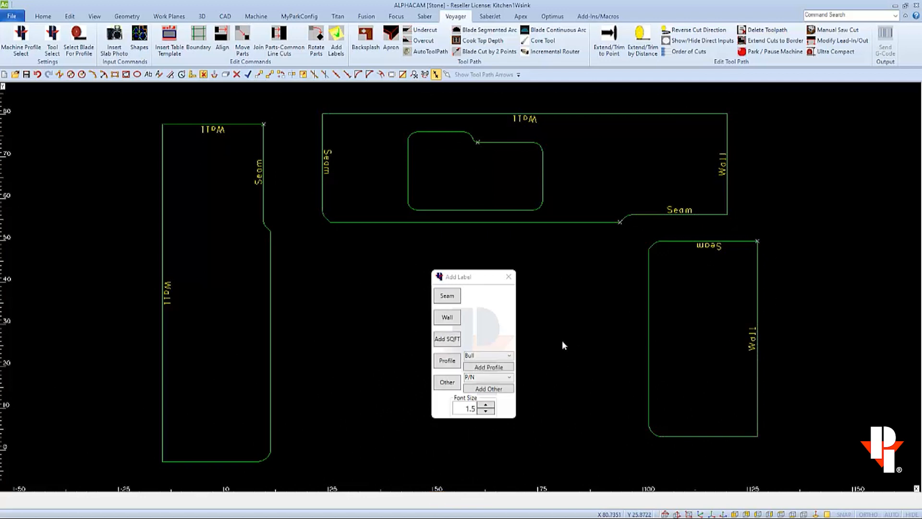
# Add Eased profile labels to the left piece's lower right and bottom edges, the middle piece's bottom edge, and the right piece's left and bottom edges.
pyautogui.click(510, 356)
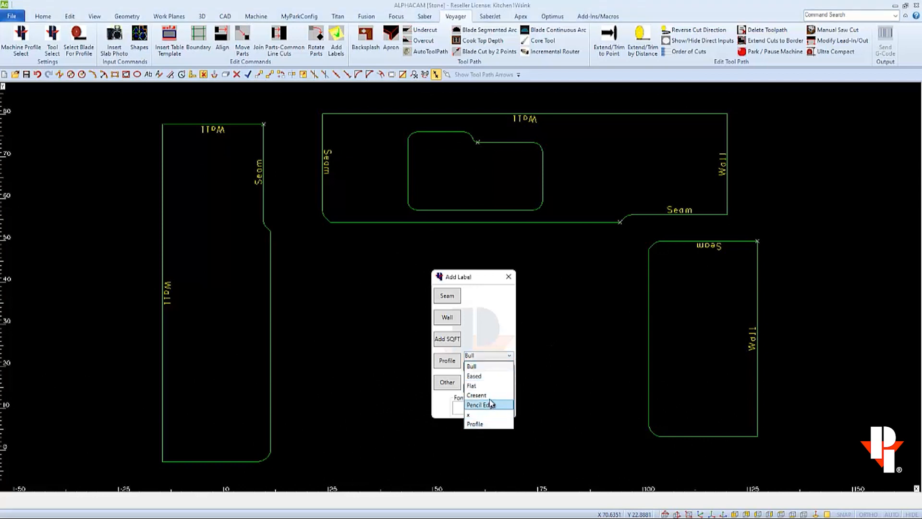
pyautogui.click(488, 377)
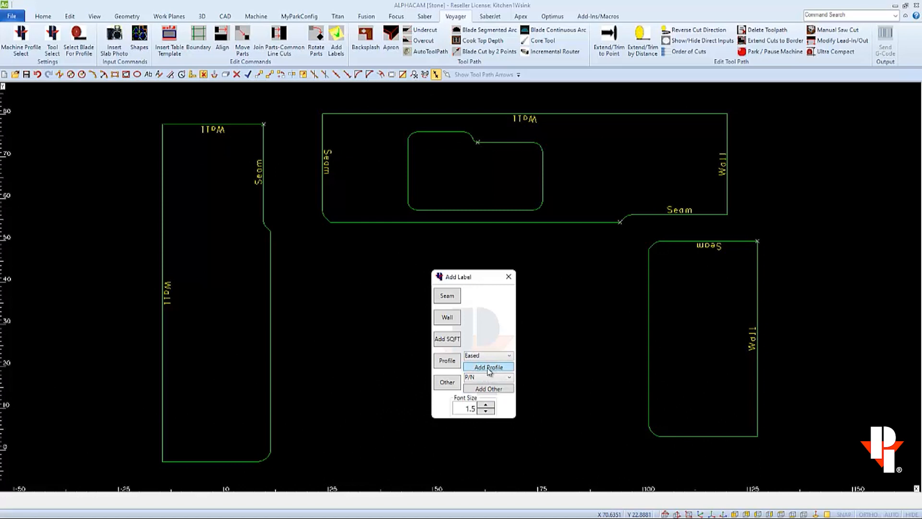
pyautogui.click(448, 363)
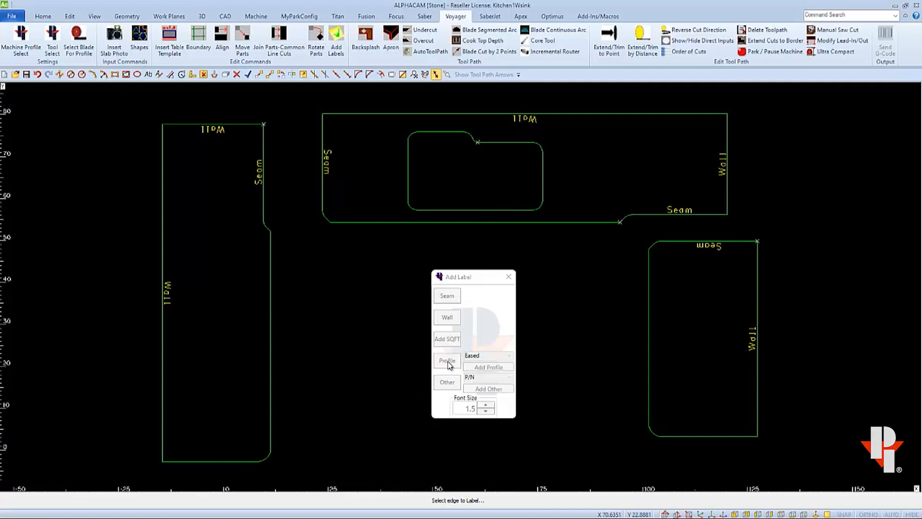
pyautogui.click(272, 358)
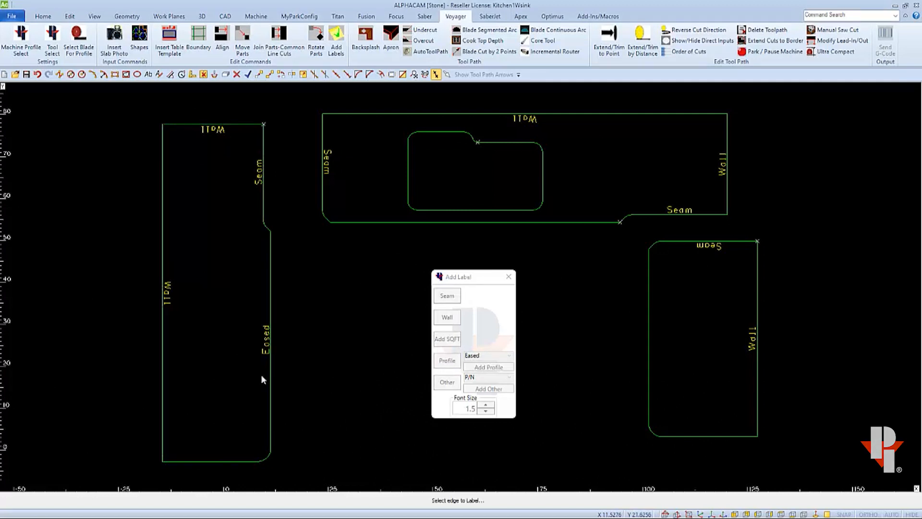
pyautogui.click(226, 459)
pyautogui.click(436, 222)
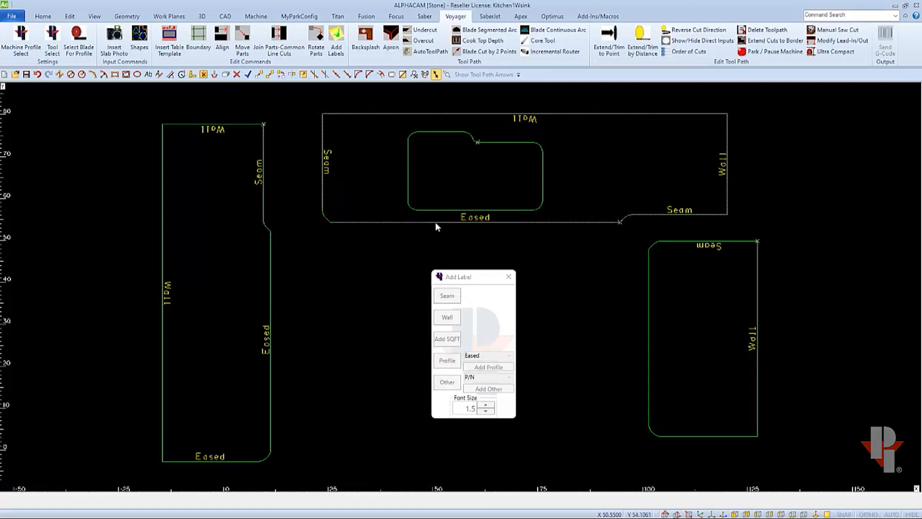
pyautogui.click(647, 325)
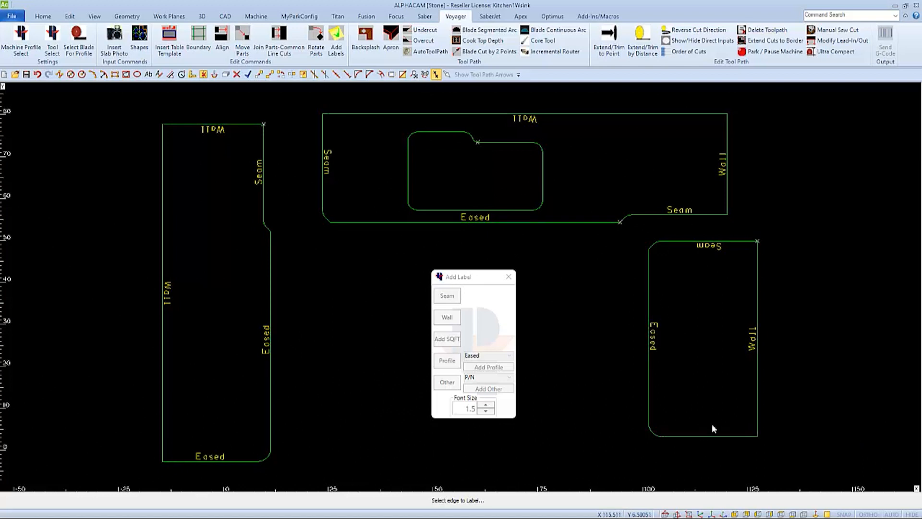
pyautogui.click(719, 435)
pyautogui.press('Escape')
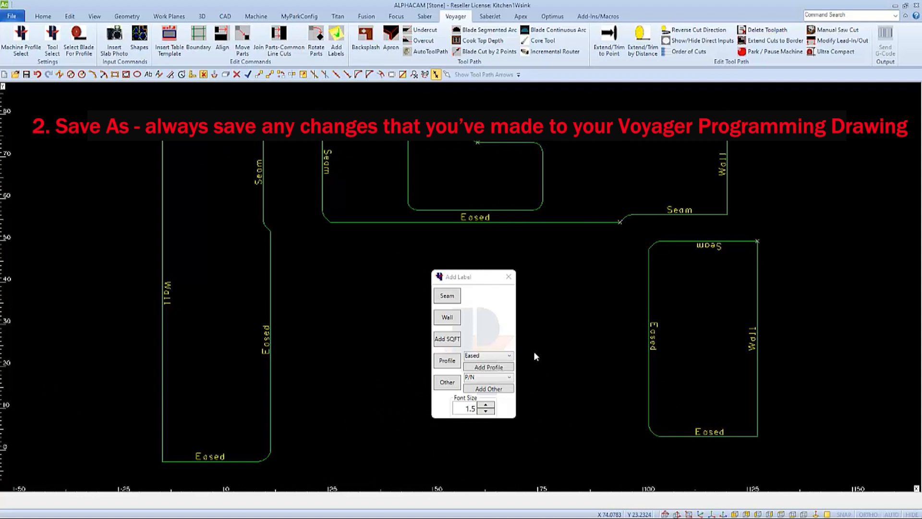
pyautogui.click(508, 277)
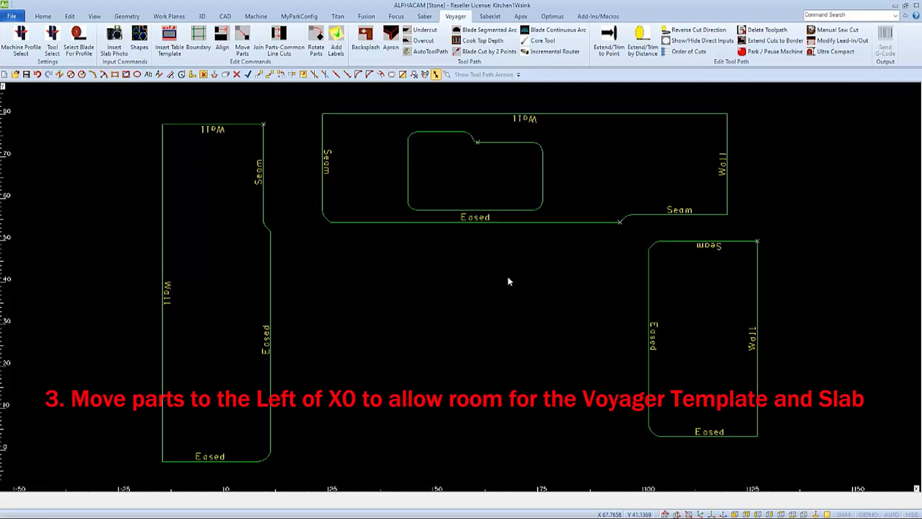
# Move all the countertop pieces with their labels and the sink cutout to the left of X0.
pyautogui.click(70, 20)
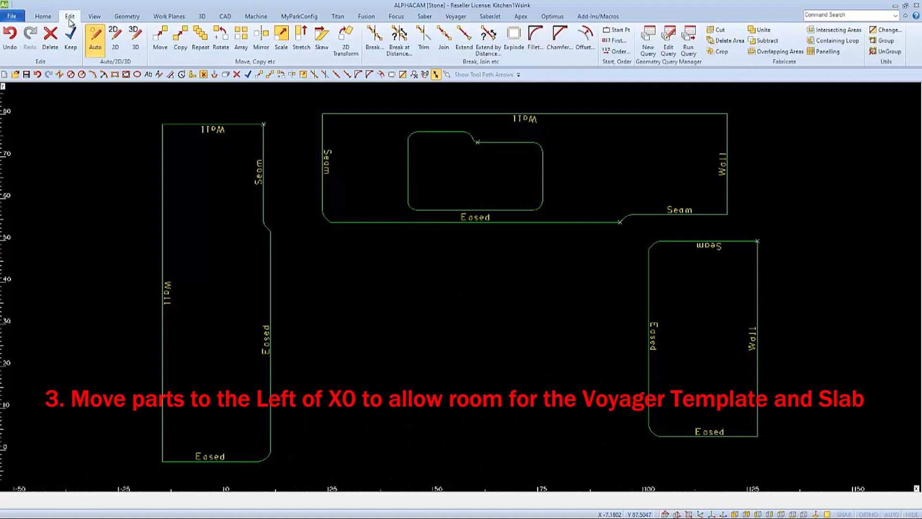
pyautogui.click(164, 40)
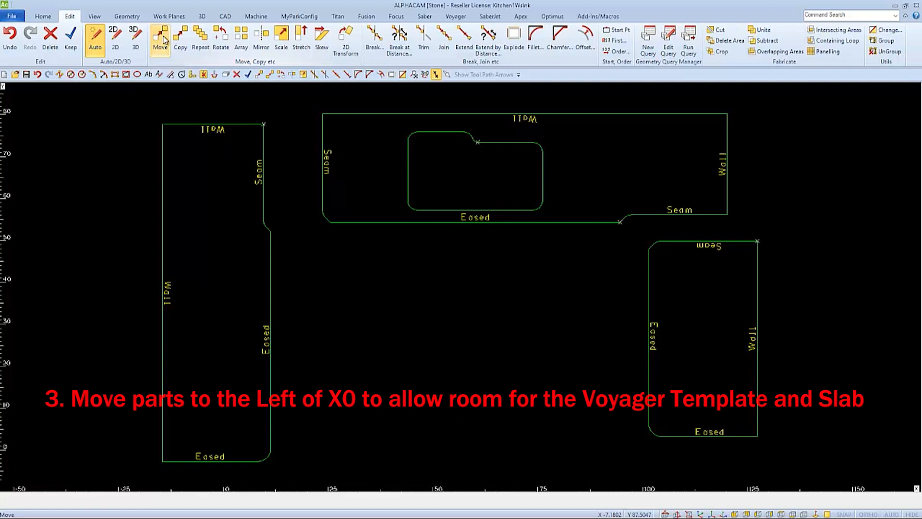
pyautogui.click(129, 98)
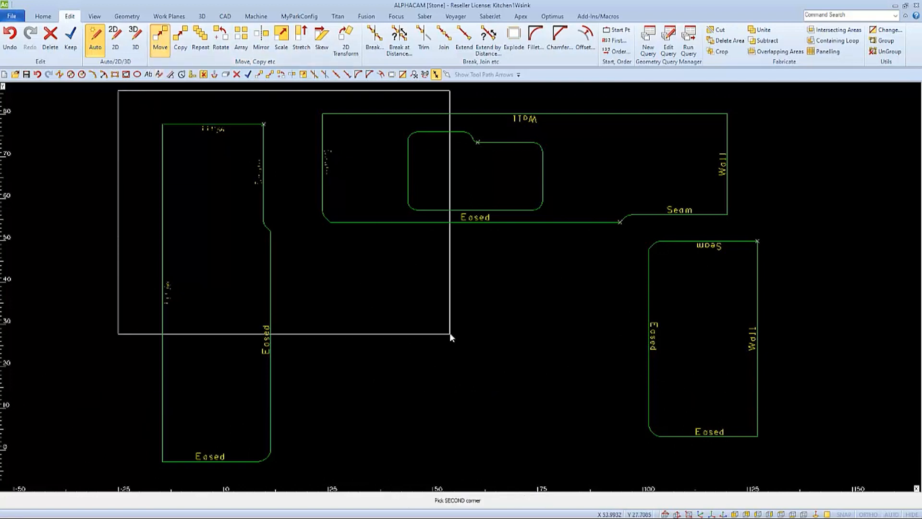
pyautogui.click(800, 480)
pyautogui.press('Escape')
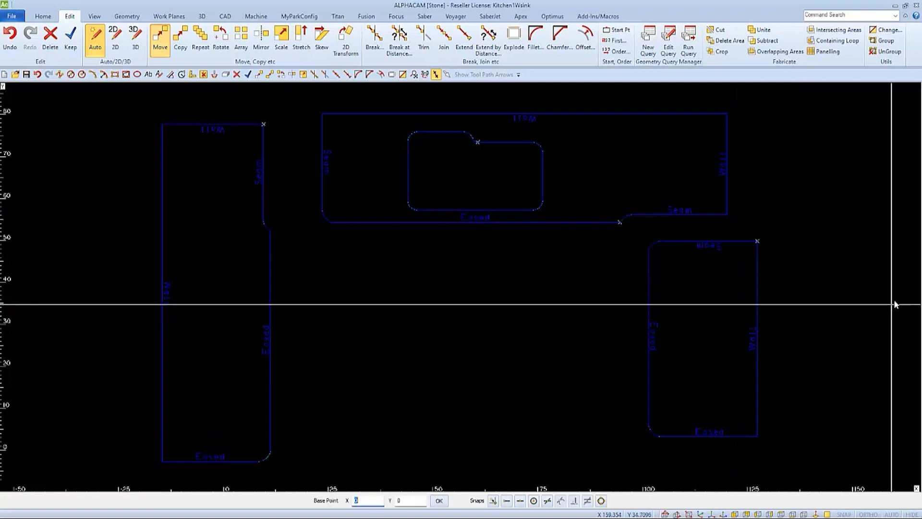
pyautogui.click(897, 299)
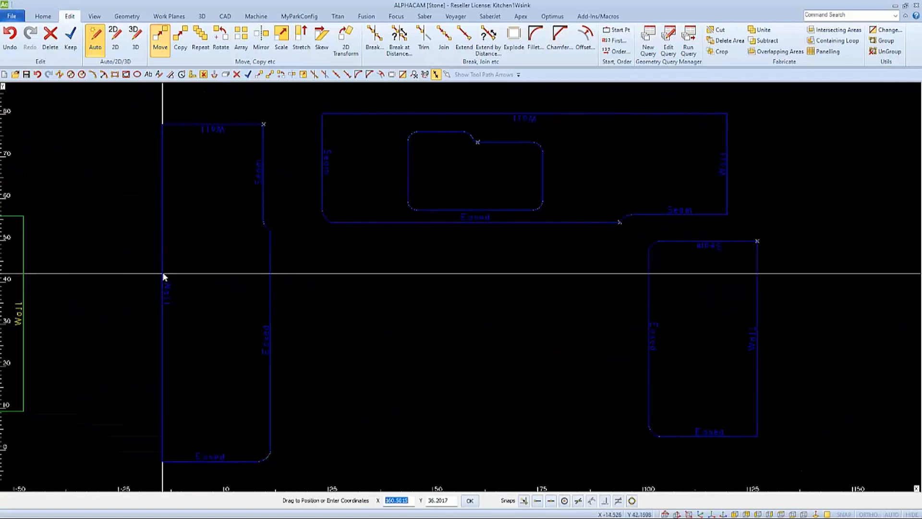
pyautogui.click(152, 280)
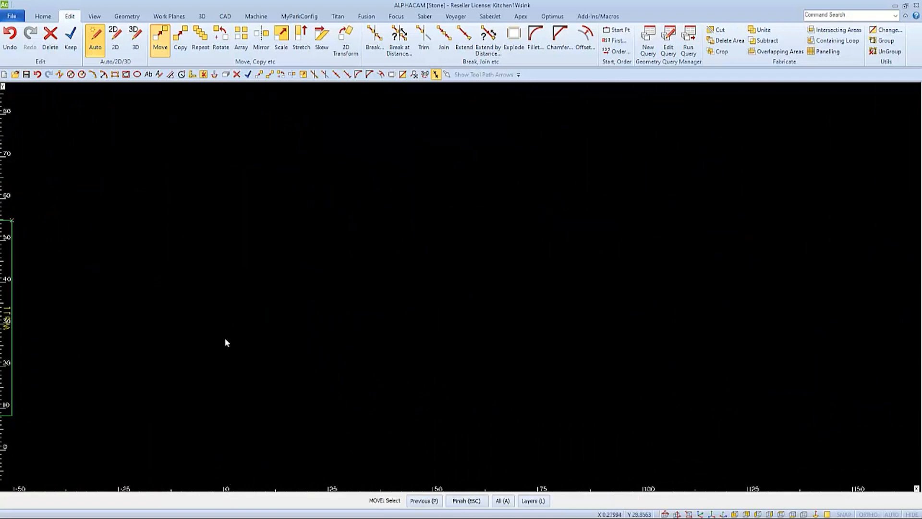
pyautogui.press('Escape')
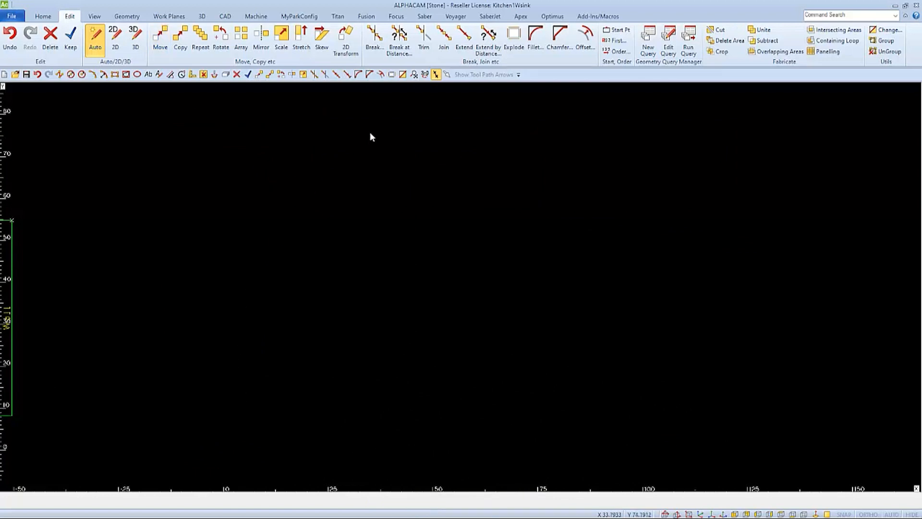
# Insert the Voyager table template at the origin and undo the insertion.
pyautogui.click(454, 17)
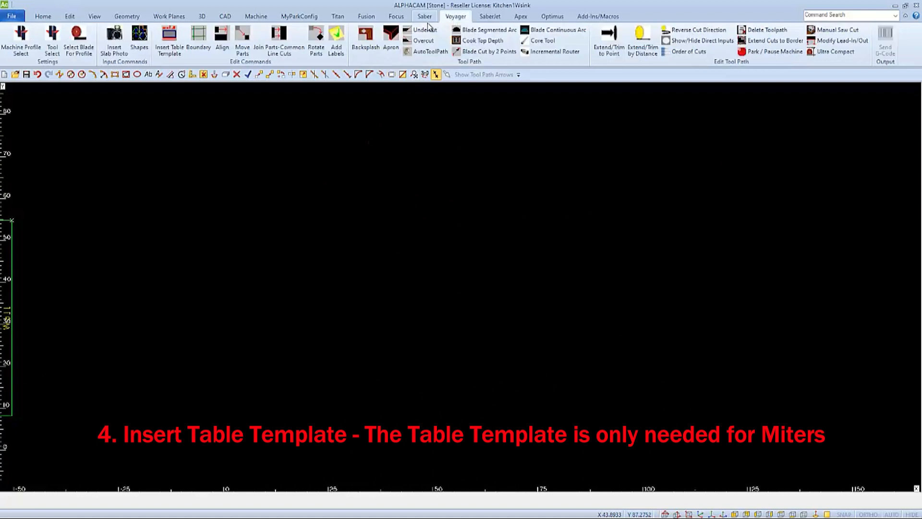
pyautogui.click(169, 43)
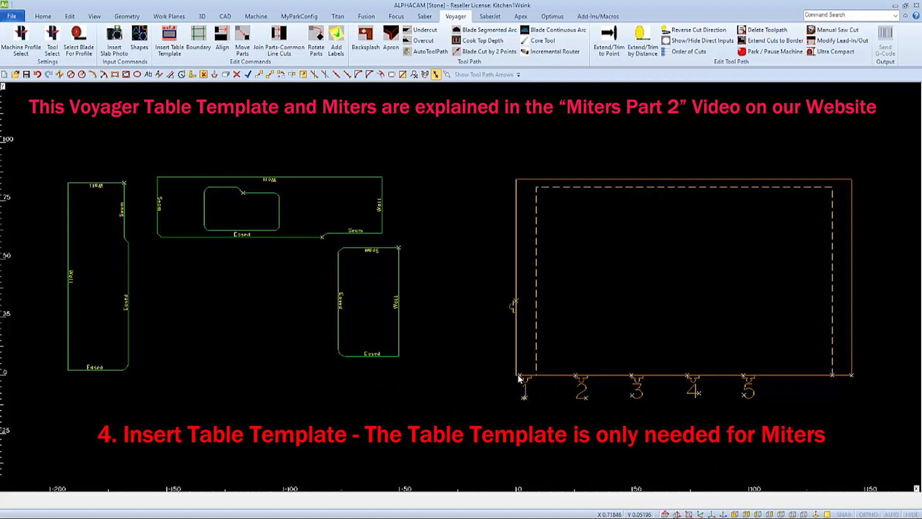
pyautogui.click(37, 75)
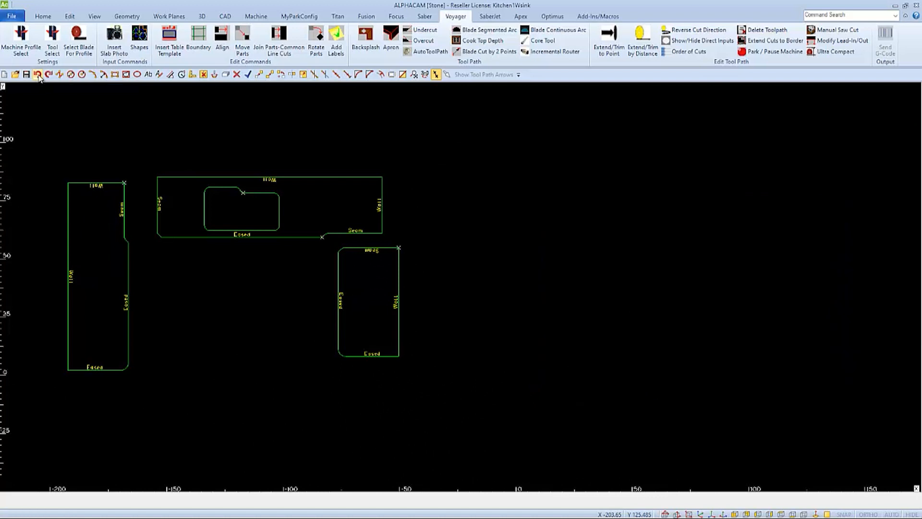
# Draw the slab border as a rectangle from X 0, Y 0 to X 124, Y 64.
pyautogui.click(115, 76)
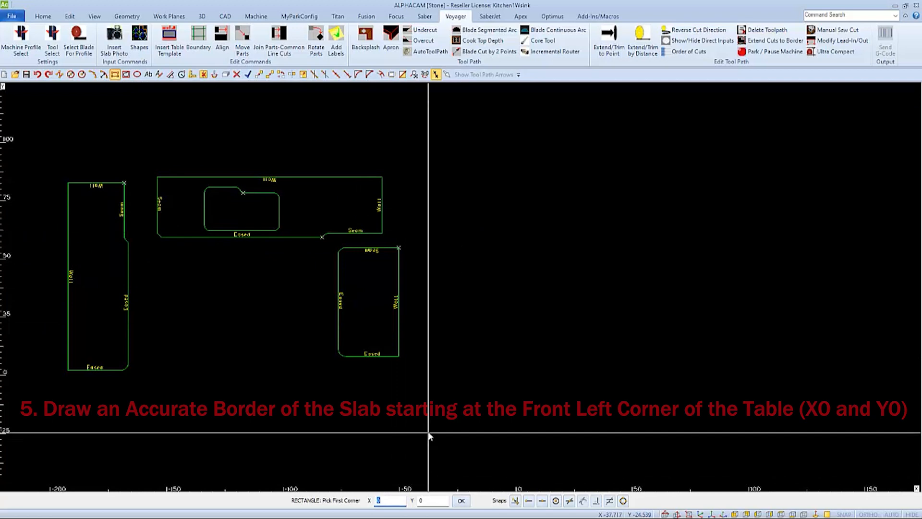
pyautogui.press('Tab')
pyautogui.press('Return')
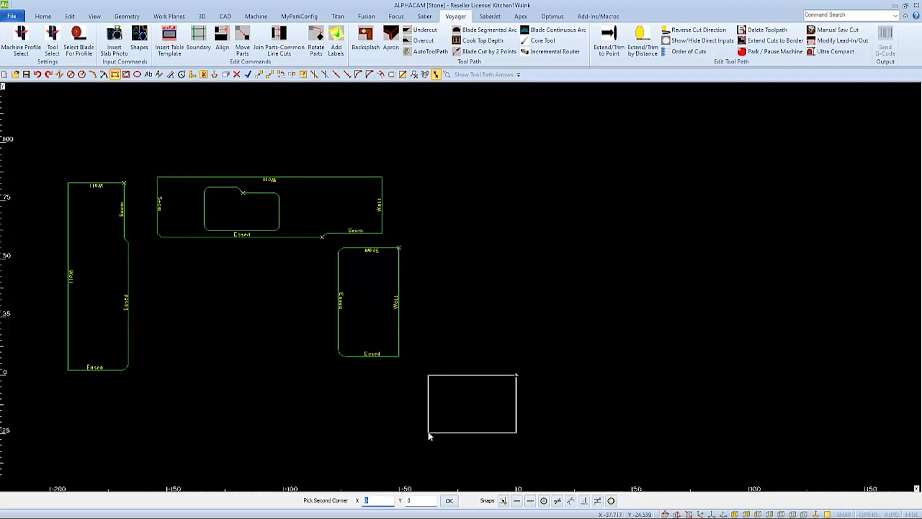
pyautogui.write('124')
pyautogui.press('Tab')
pyautogui.write('64')
pyautogui.press('Return')
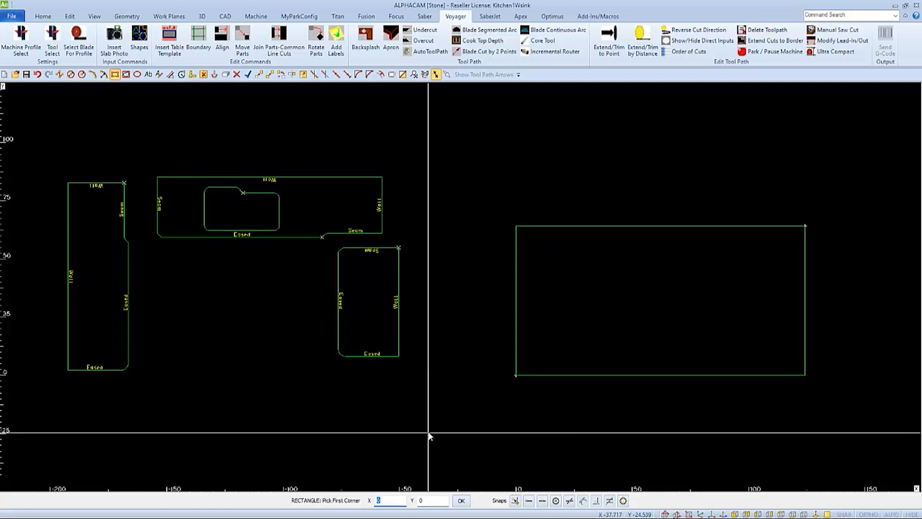
pyautogui.press('Escape')
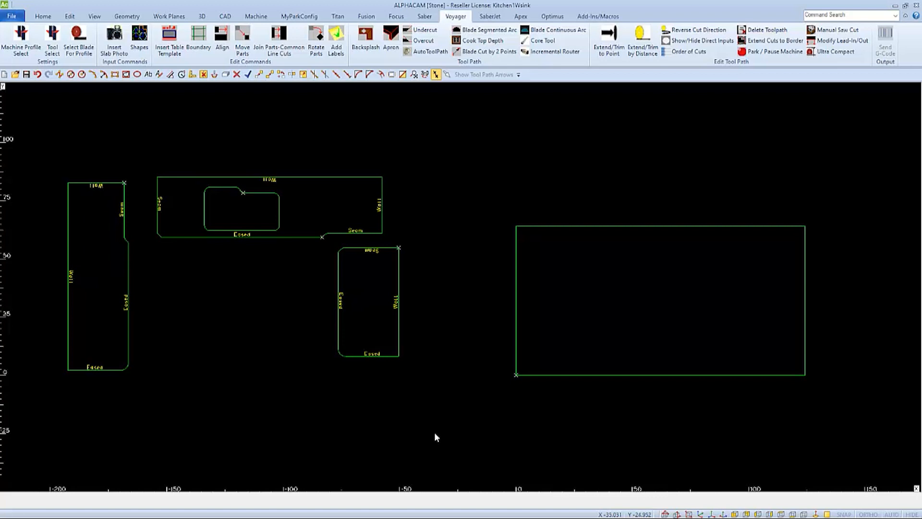
# Place the sink piece with its labels inside the upper part of the slab border using Move Parts.
pyautogui.click(241, 40)
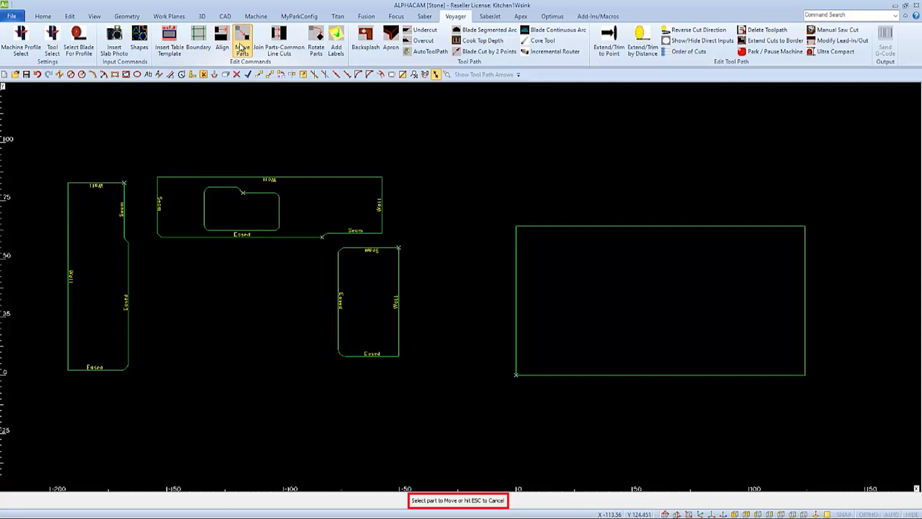
pyautogui.click(237, 177)
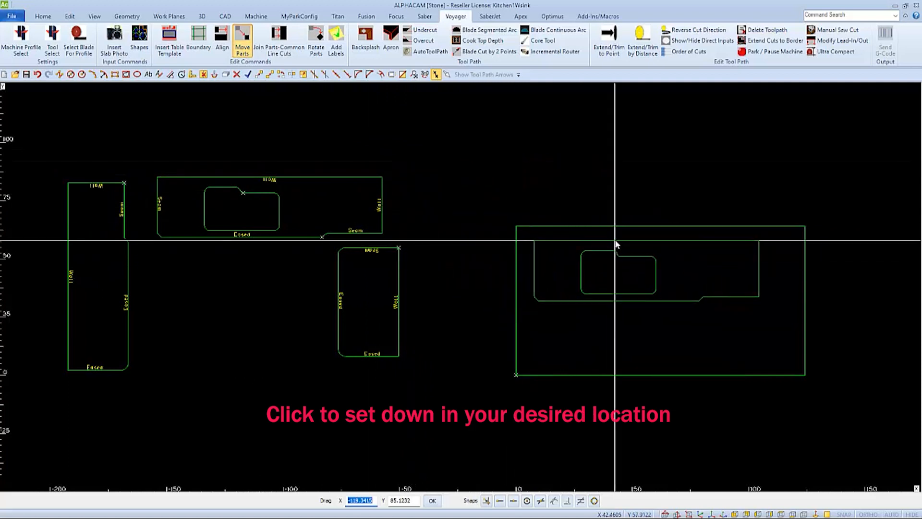
pyautogui.click(616, 241)
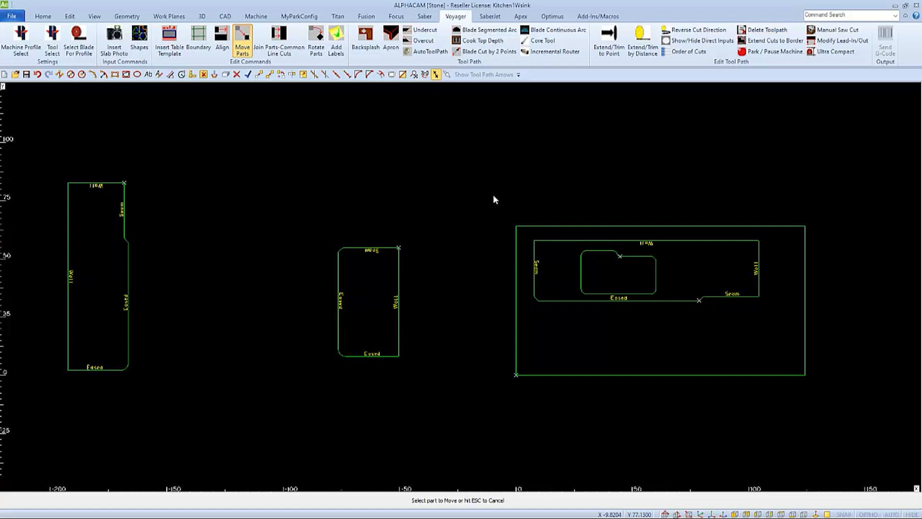
pyautogui.press('Escape')
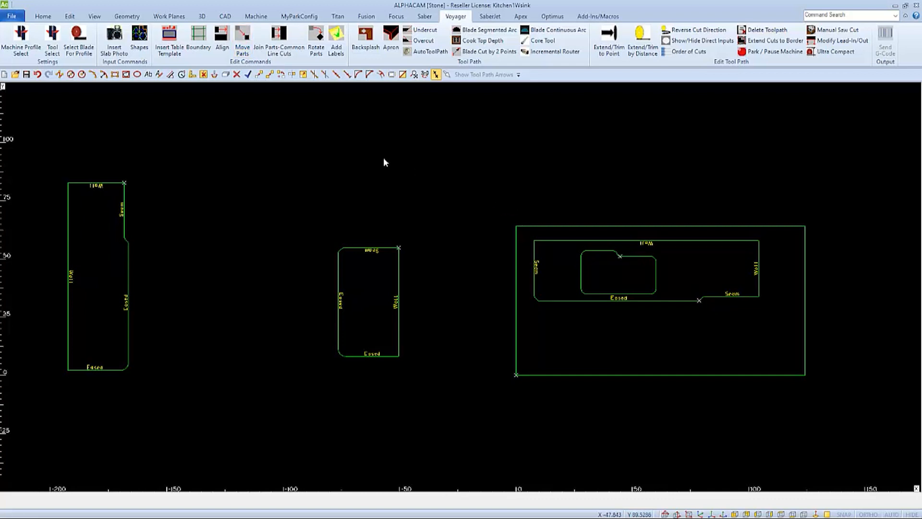
# Move the sink piece with its labels and cutout so its lower-left edge intersection sits at X 0.5, Y 0.5 on the slab.
pyautogui.click(71, 17)
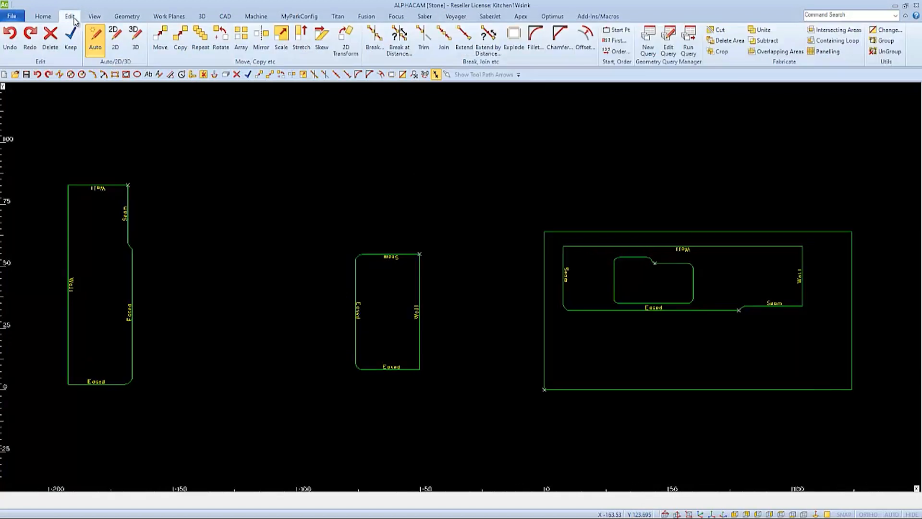
pyautogui.click(160, 43)
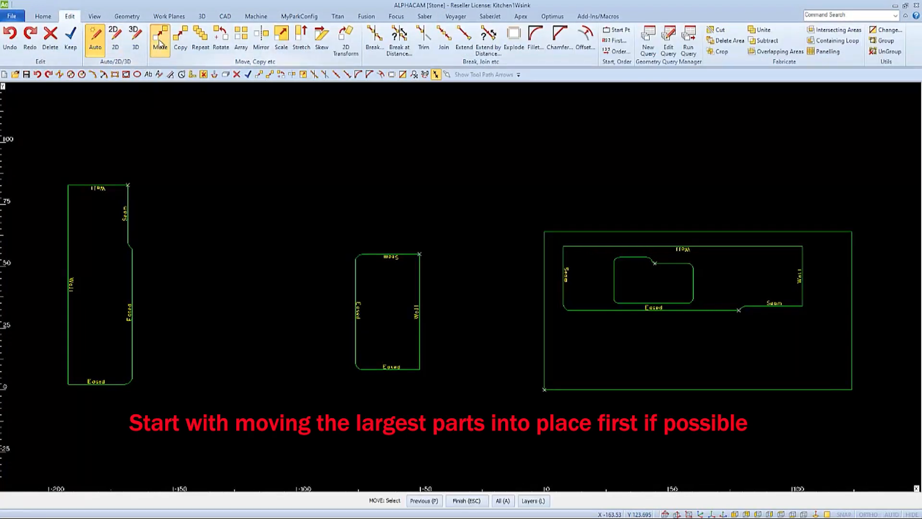
pyautogui.click(495, 200)
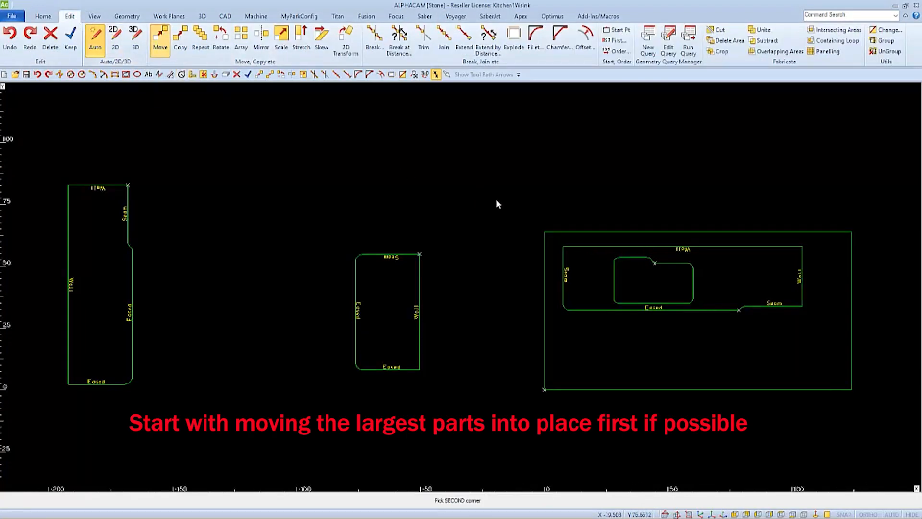
pyautogui.click(823, 335)
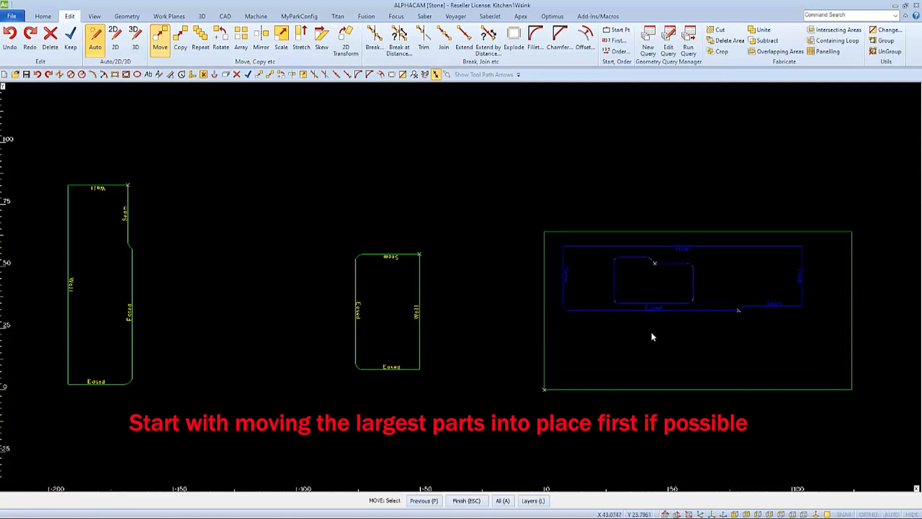
pyautogui.press('Escape')
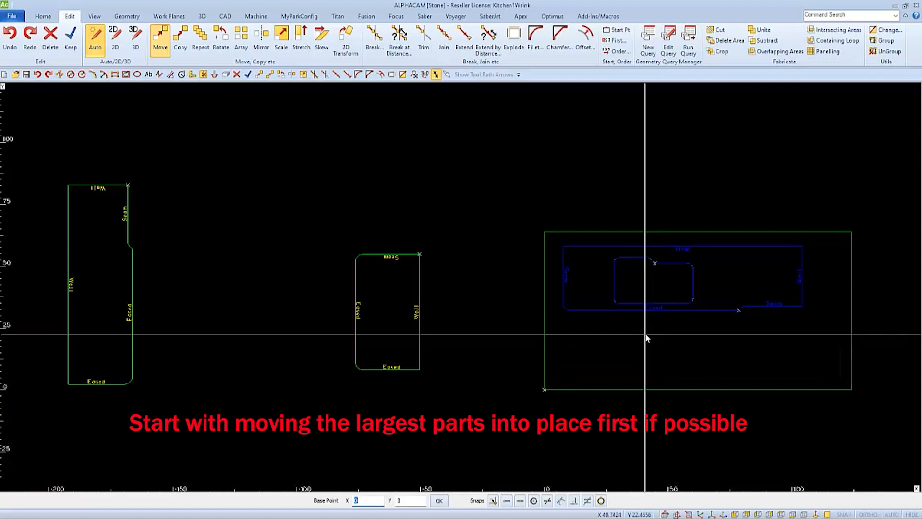
pyautogui.click(549, 502)
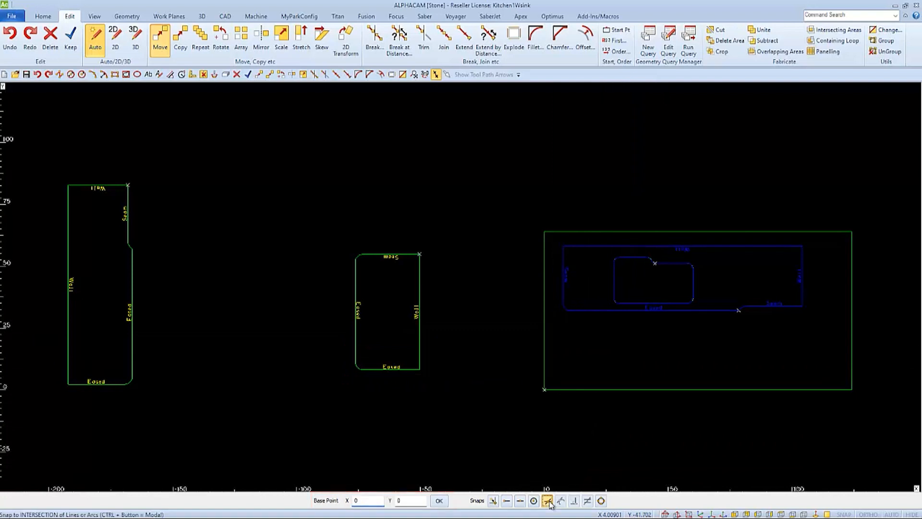
pyautogui.click(598, 310)
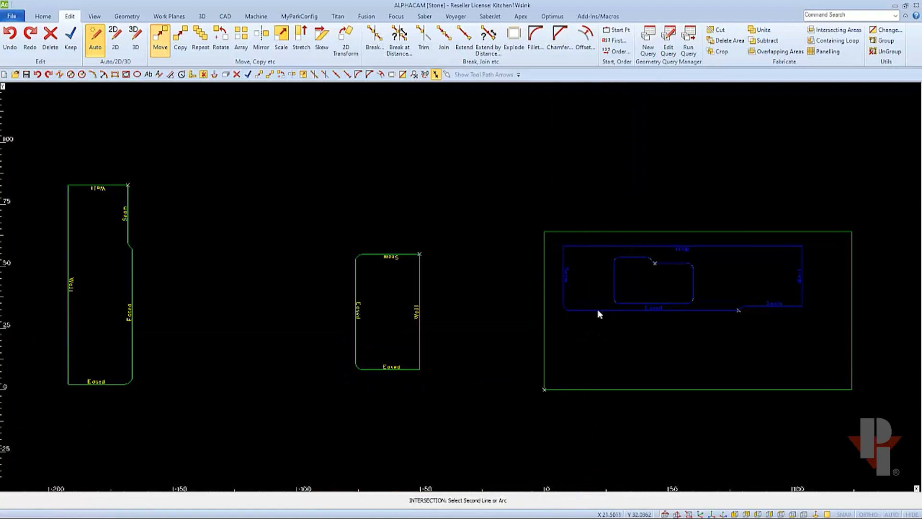
pyautogui.click(563, 288)
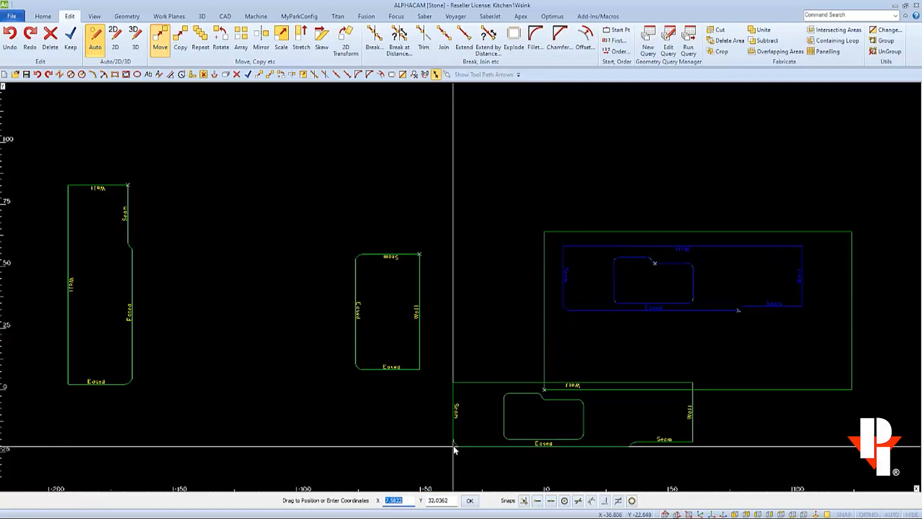
pyautogui.write('0.5')
pyautogui.press('Tab')
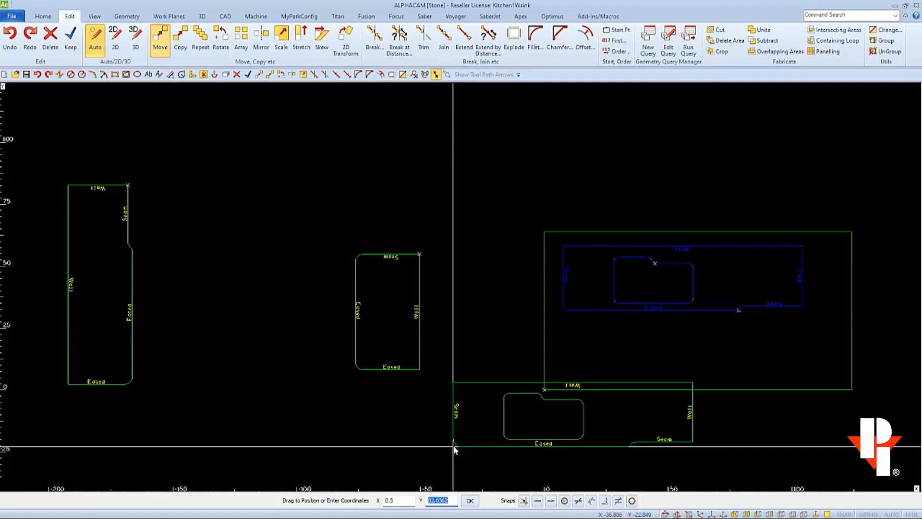
pyautogui.write('.5')
pyautogui.press('Return')
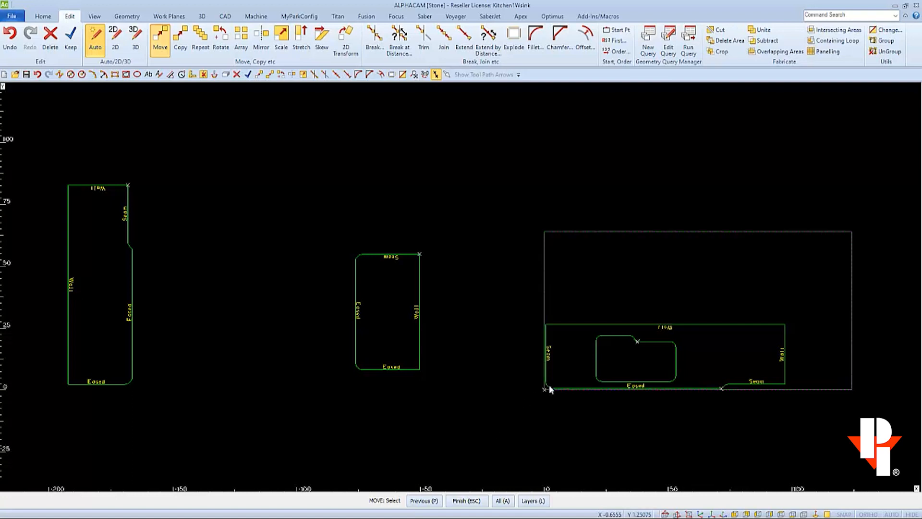
pyautogui.scroll(4, 550, 385)
pyautogui.scroll(2, 551, 390)
pyautogui.press('Escape')
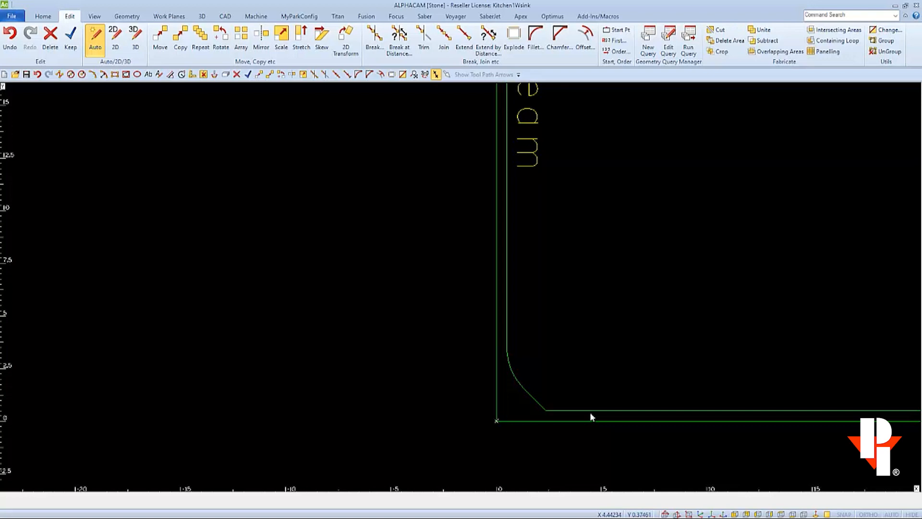
# Join the longest loose piece's long Wall edge to the sink piece's upper Wall edge at Blade Kerf spacing, with Manual Select off.
pyautogui.hotkey('ctrl', 'a')
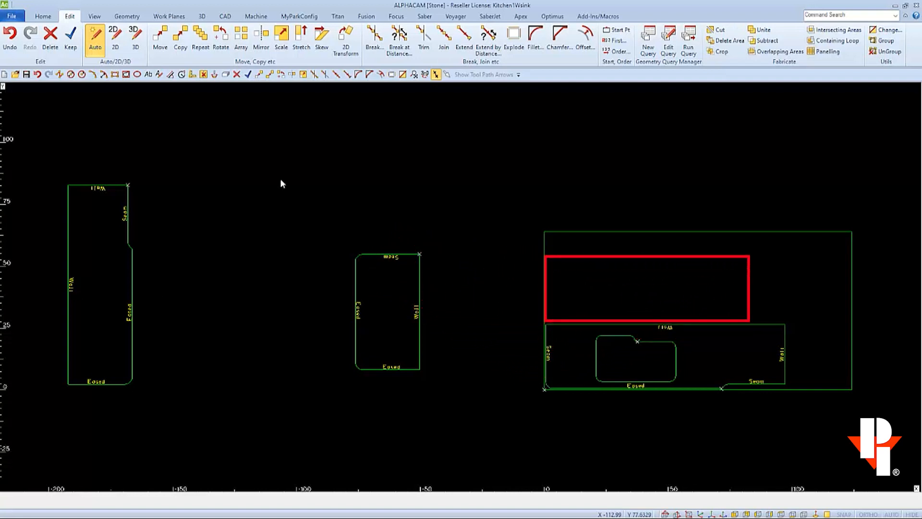
pyautogui.click(455, 17)
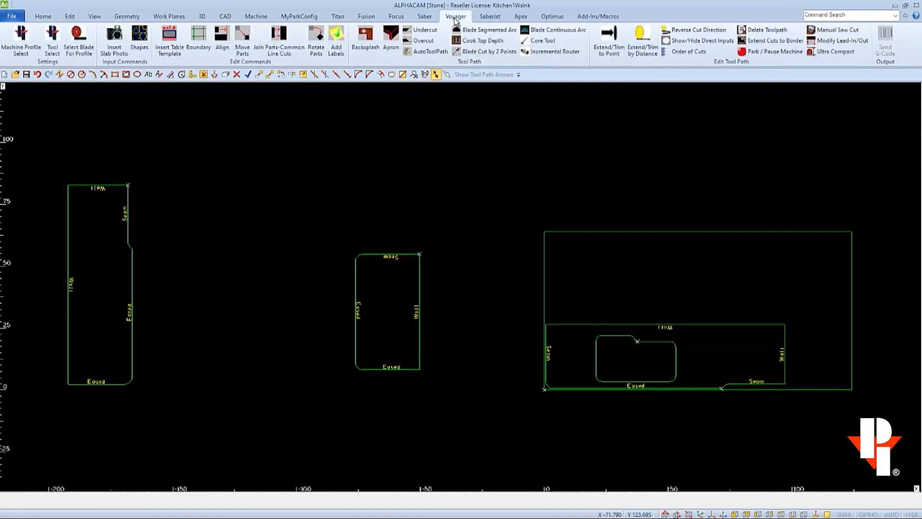
pyautogui.click(278, 44)
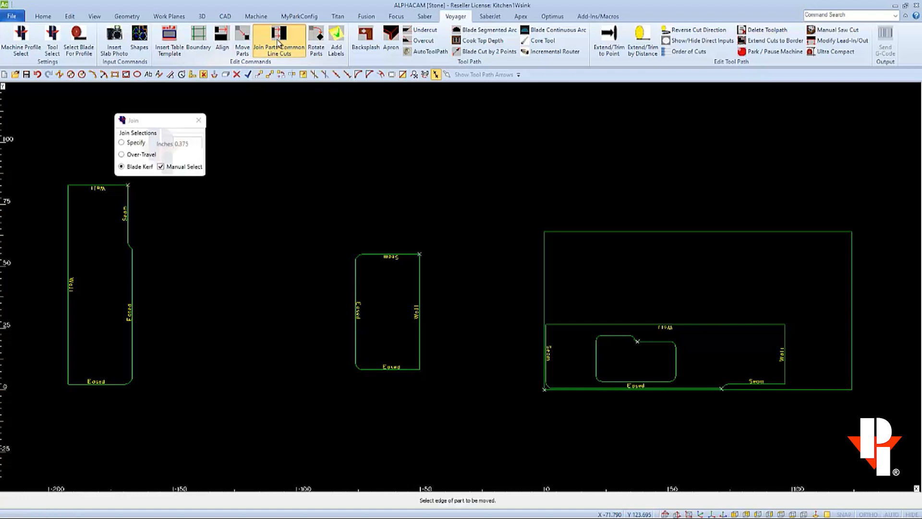
pyautogui.moveTo(170, 121); pyautogui.dragTo(462, 132)
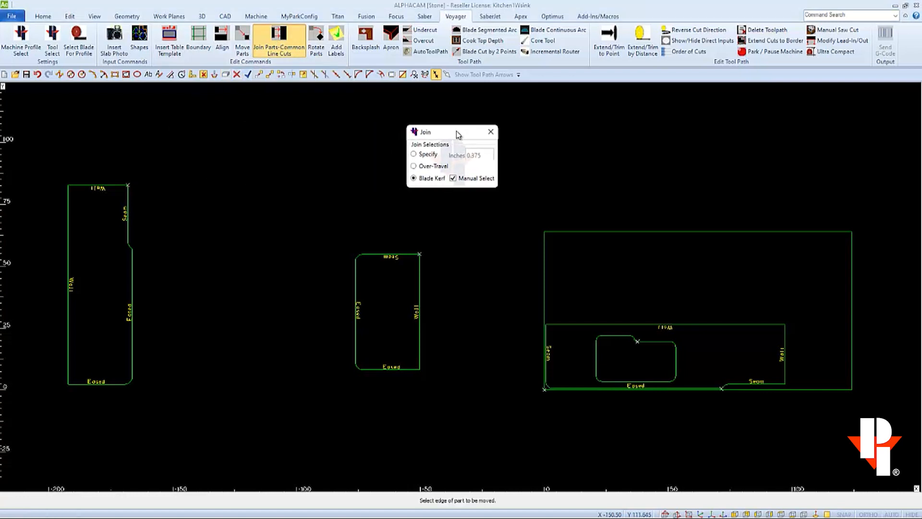
pyautogui.click(453, 178)
pyautogui.click(66, 200)
pyautogui.click(69, 207)
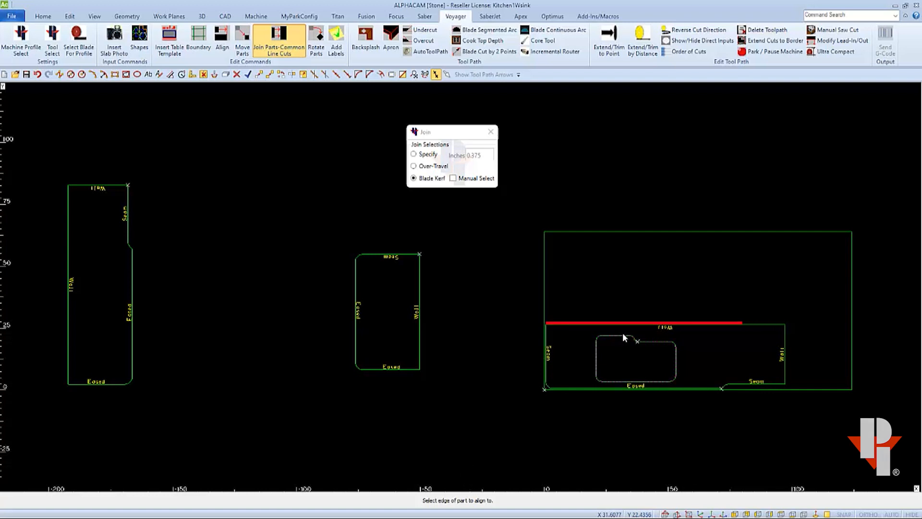
pyautogui.click(566, 323)
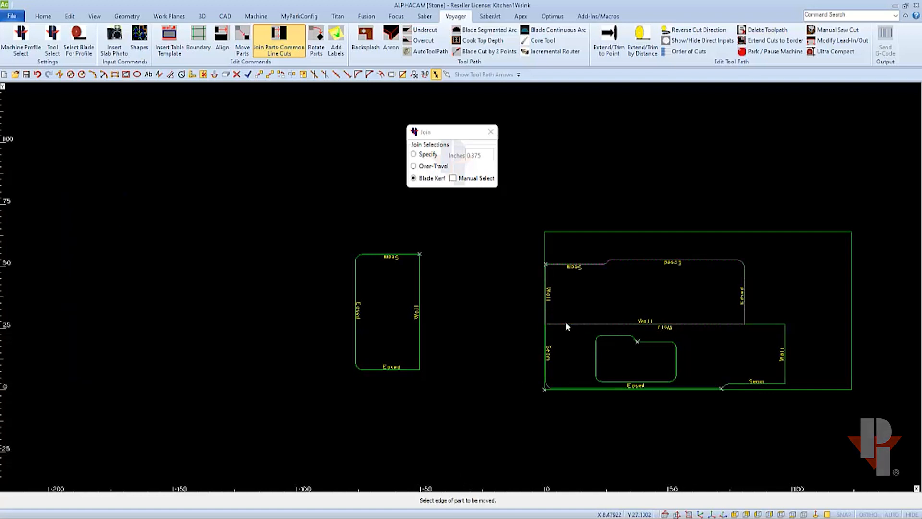
pyautogui.scroll(5, 553, 326)
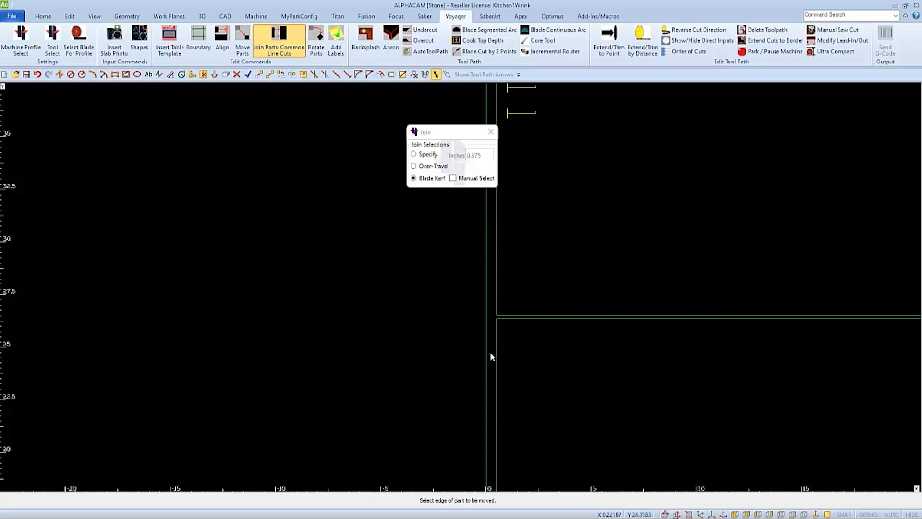
pyautogui.middleClick(491, 320)
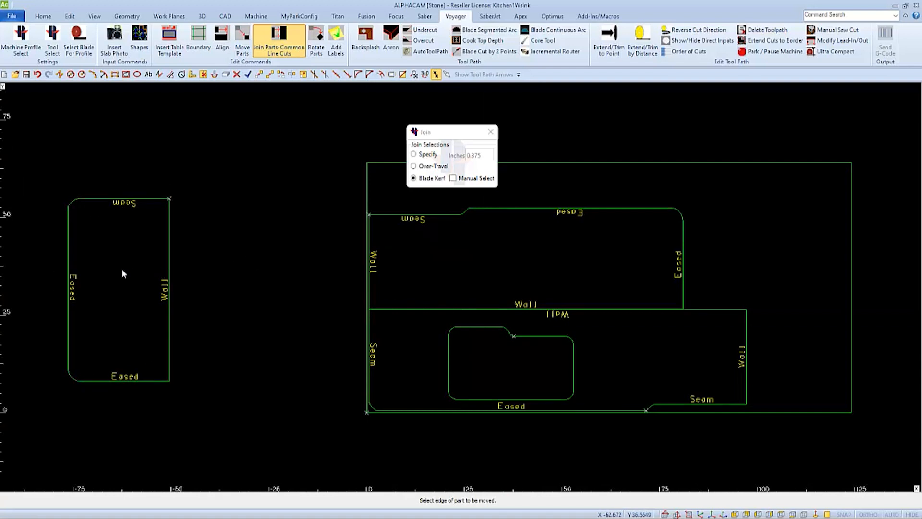
# Try joining the remaining piece's long Eased edge to the sink piece's short Wall edge at Blade Kerf spacing, and undo the join.
pyautogui.click(68, 347)
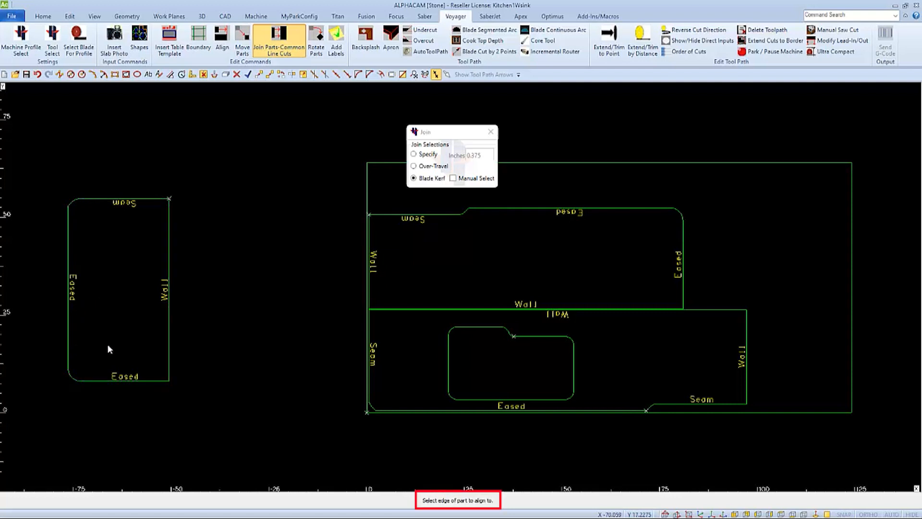
pyautogui.click(748, 385)
pyautogui.scroll(3, 806, 384)
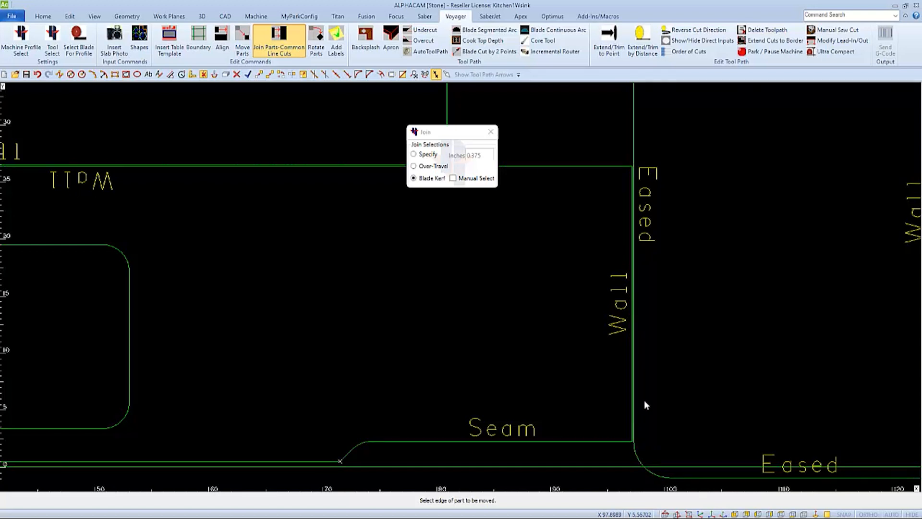
pyautogui.scroll(-4, 649, 401)
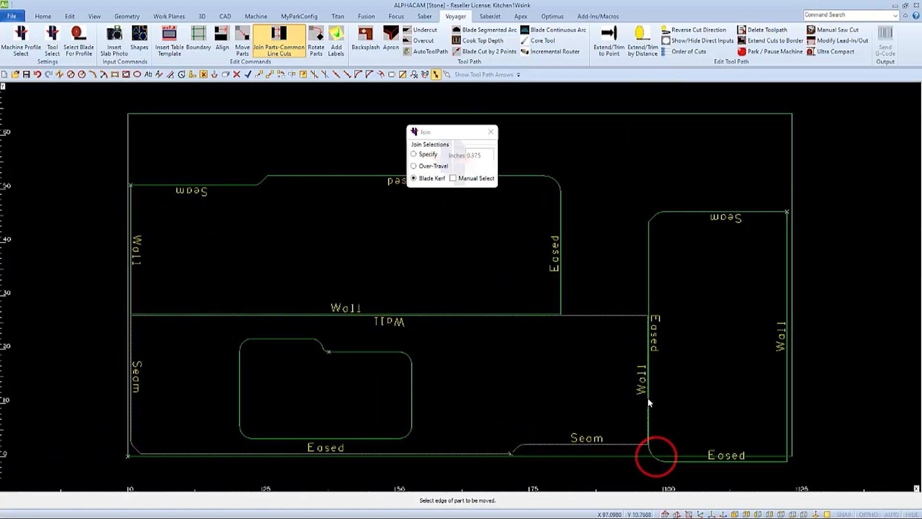
pyautogui.press('Escape')
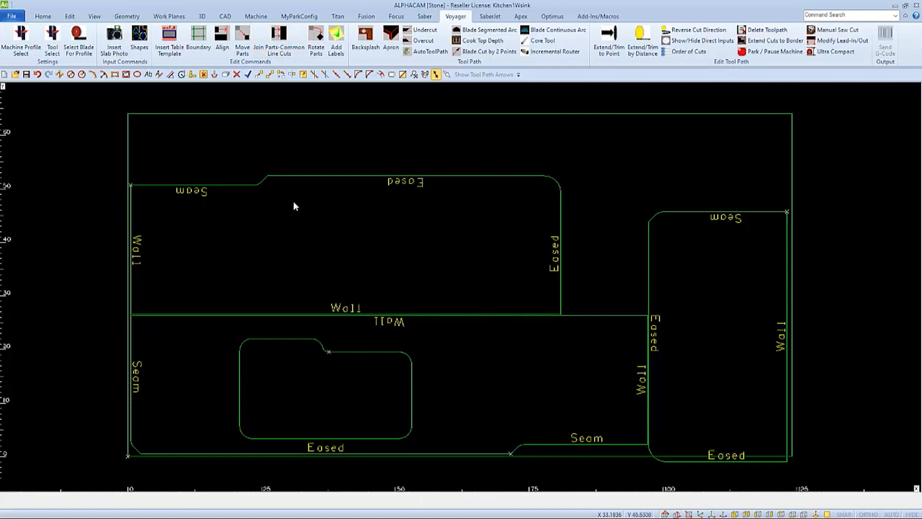
pyautogui.click(37, 74)
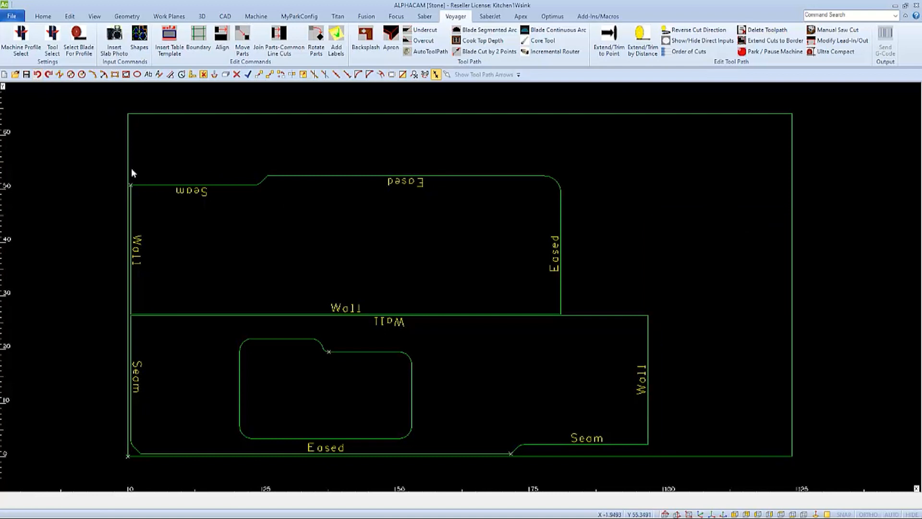
# Enclose the remaining loose piece in a rectangle that squares off its rounded corners.
pyautogui.hotkey('ctrl', 'a')
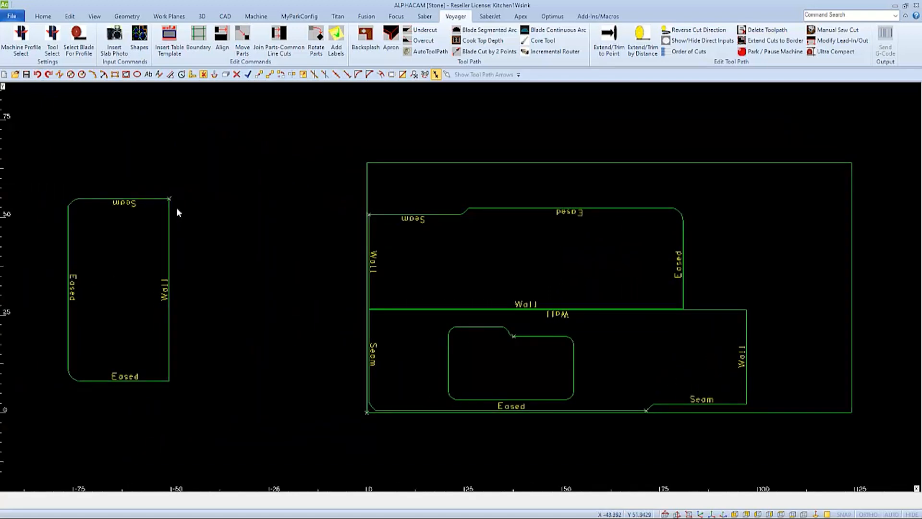
pyautogui.click(125, 76)
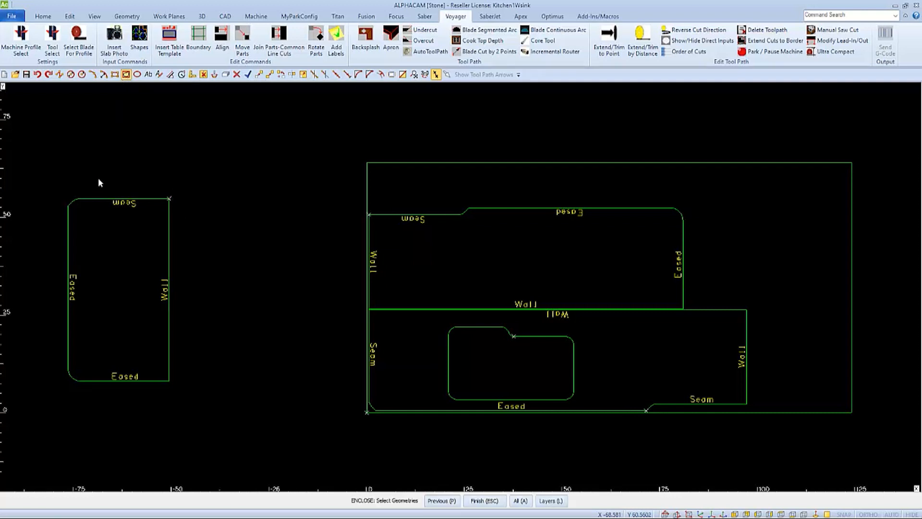
pyautogui.click(96, 197)
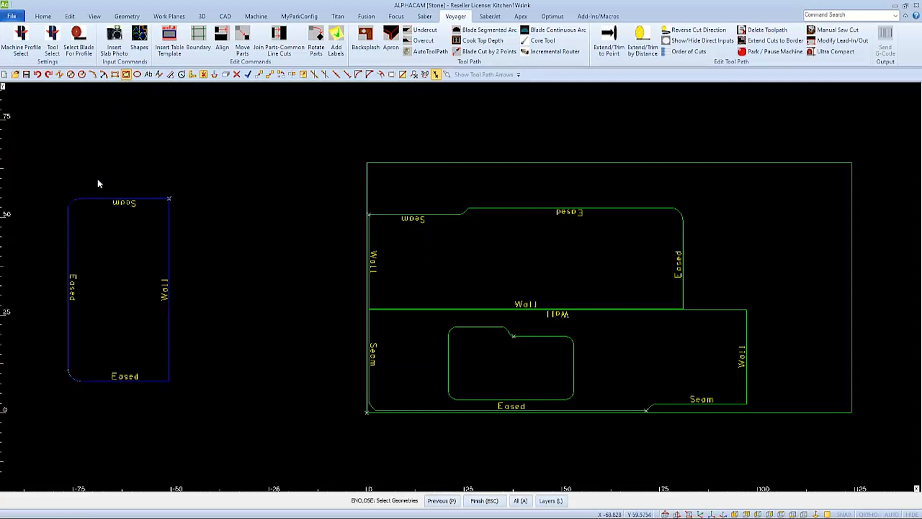
pyautogui.rightClick(97, 178)
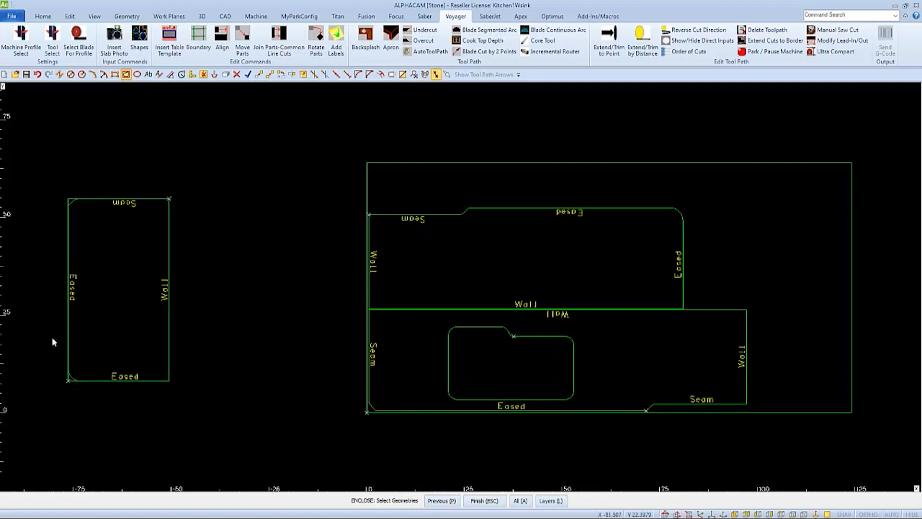
pyautogui.press('Escape')
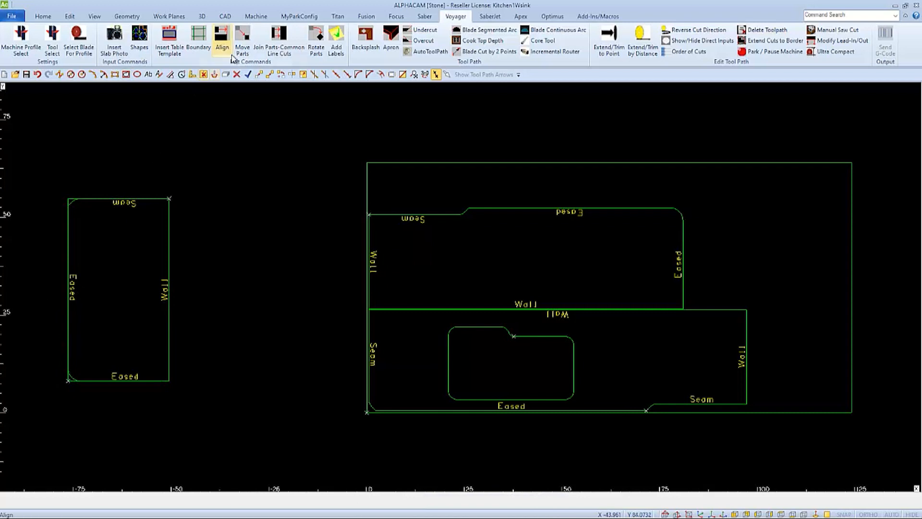
# Join the enclosing rectangle's Eased side, picked near its lower corner, to the lower end of the sink piece's short Wall edge at Blade Kerf spacing.
pyautogui.click(278, 38)
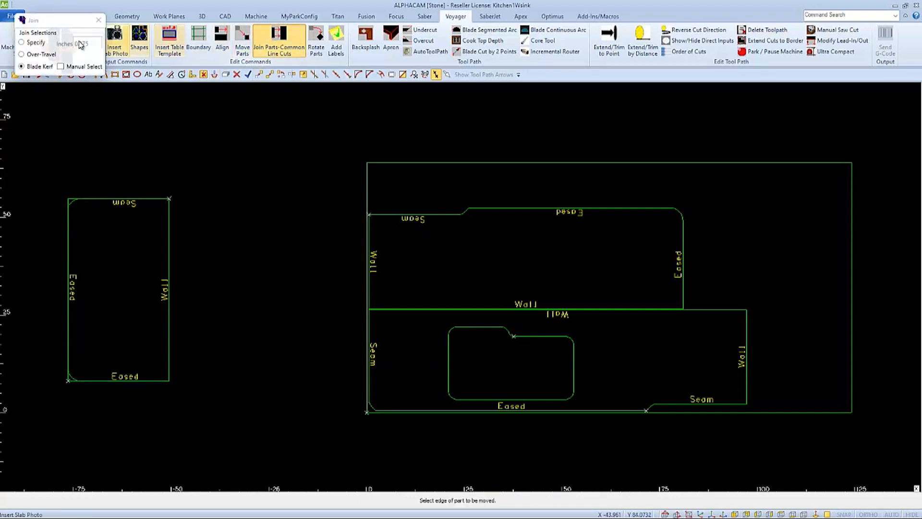
pyautogui.moveTo(68, 24); pyautogui.dragTo(161, 118)
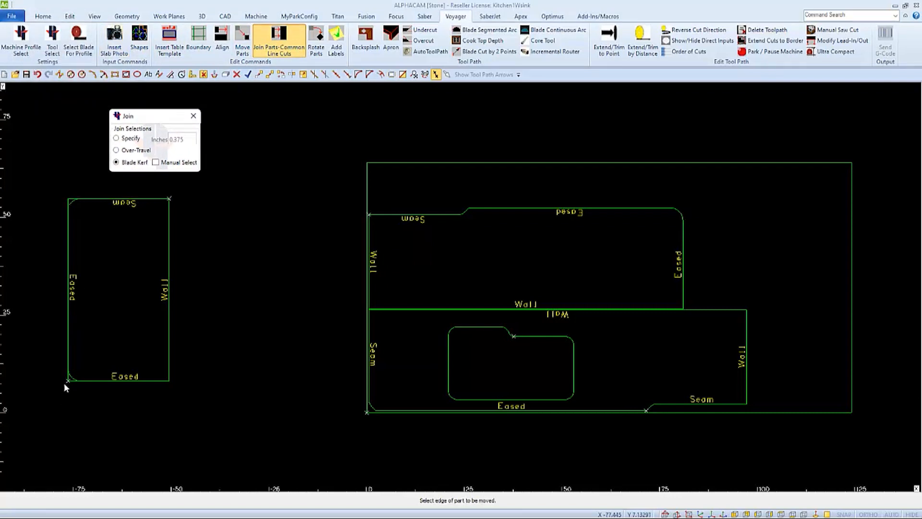
pyautogui.scroll(3, 65, 381)
pyautogui.scroll(2, 65, 377)
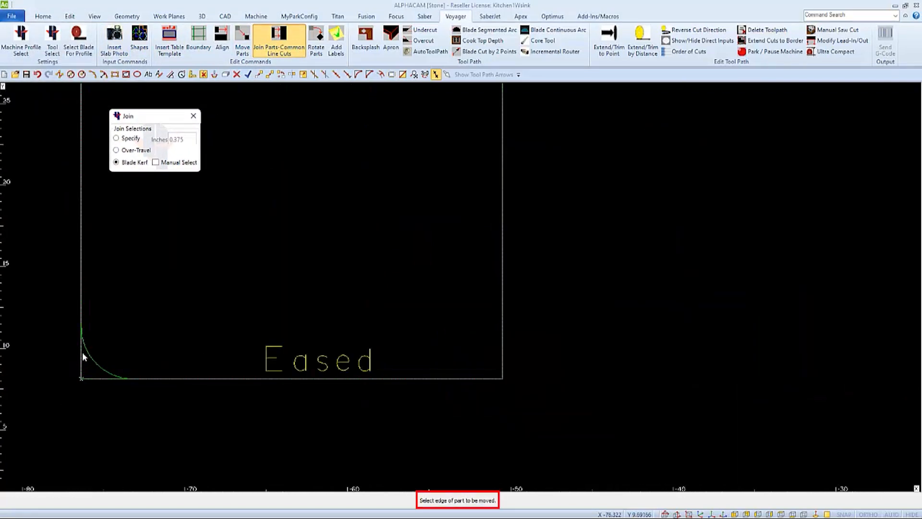
pyautogui.click(80, 358)
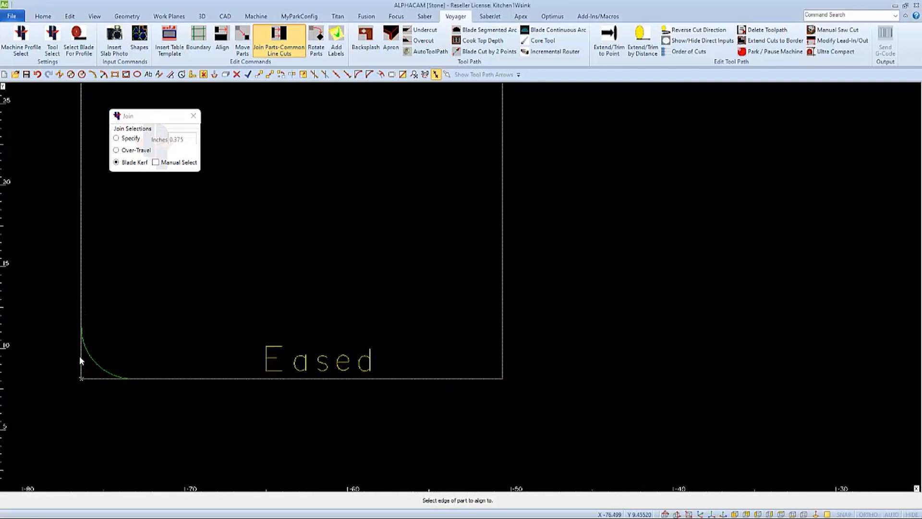
pyautogui.scroll(-5, 80, 358)
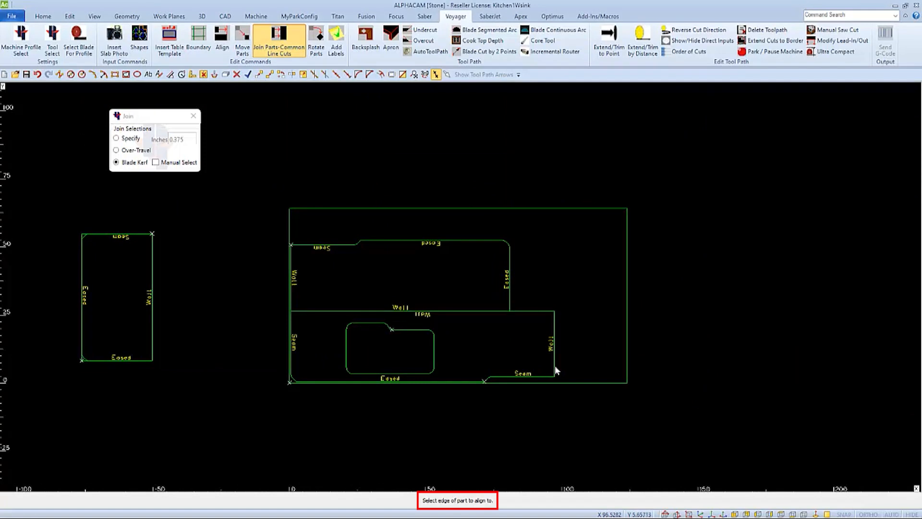
pyautogui.click(553, 368)
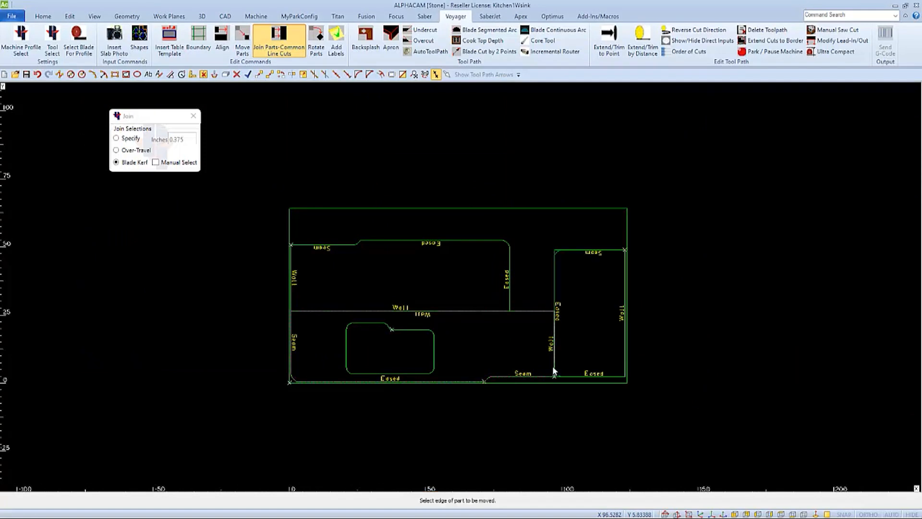
# Leave the Join command and undo the last join so the enclosed piece sits outside the slab again.
pyautogui.press('Escape')
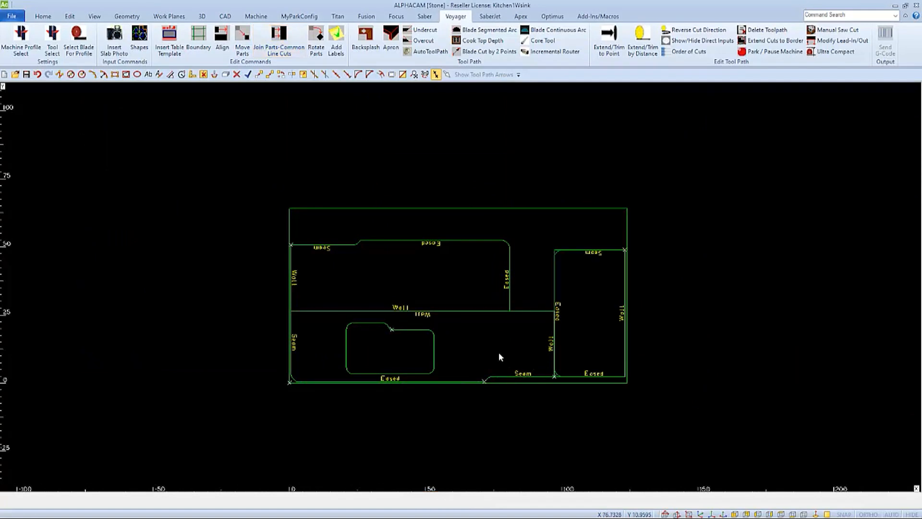
pyautogui.scroll(2, 499, 353)
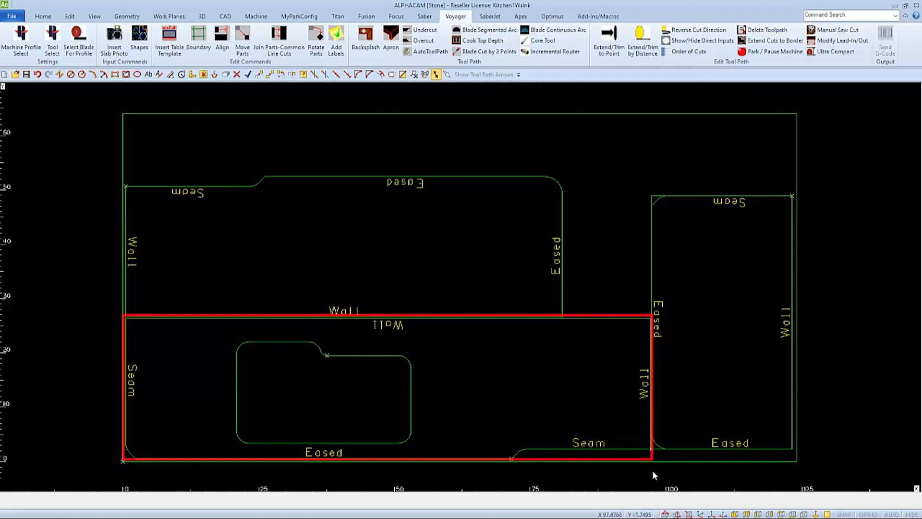
pyautogui.click(39, 74)
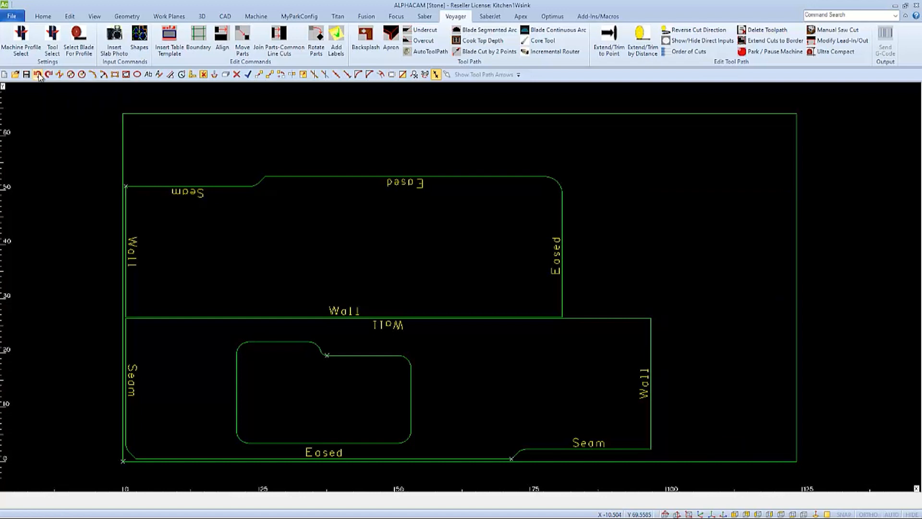
pyautogui.middleClick(101, 138)
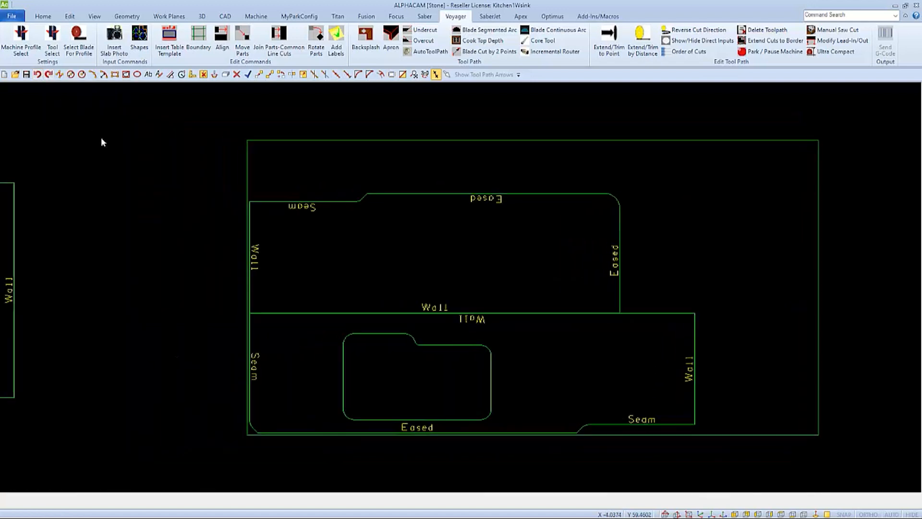
# Enclose the sink piece in a rectangle that squares off its notched Seam corner and its clipped corner.
pyautogui.click(126, 75)
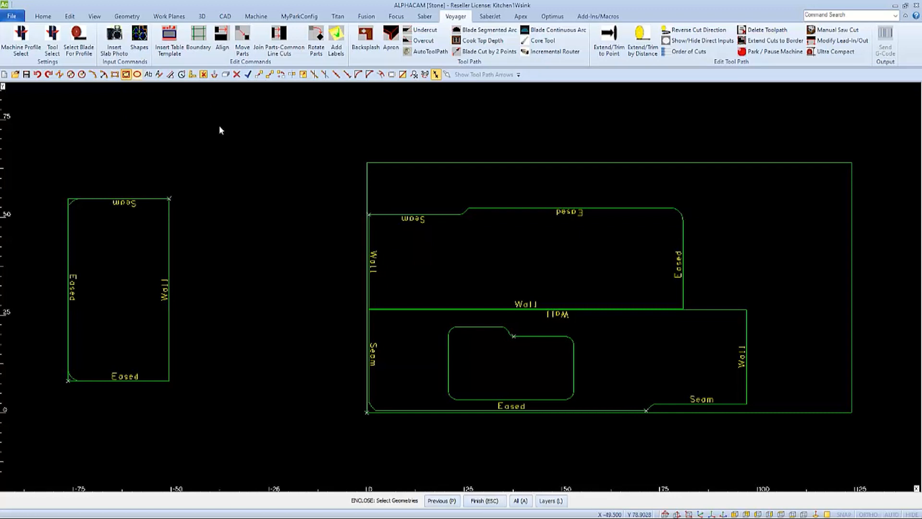
pyautogui.click(732, 310)
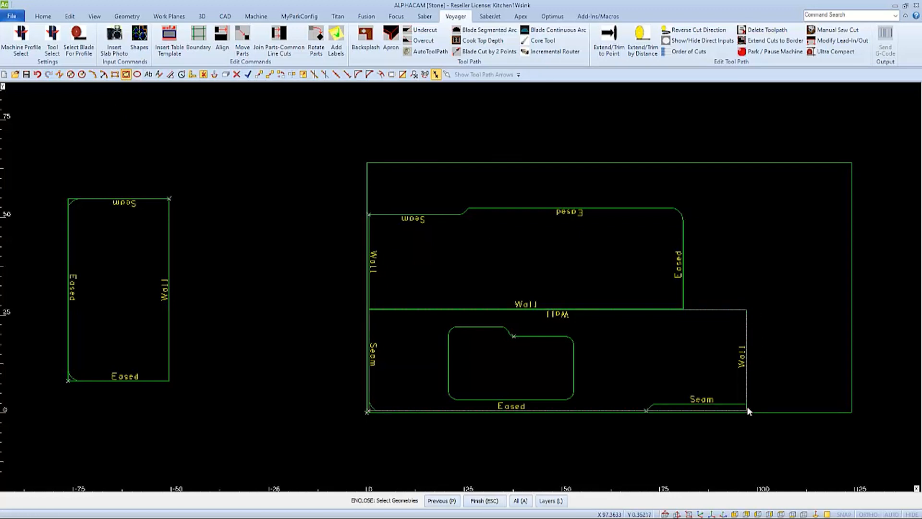
pyautogui.press('Escape')
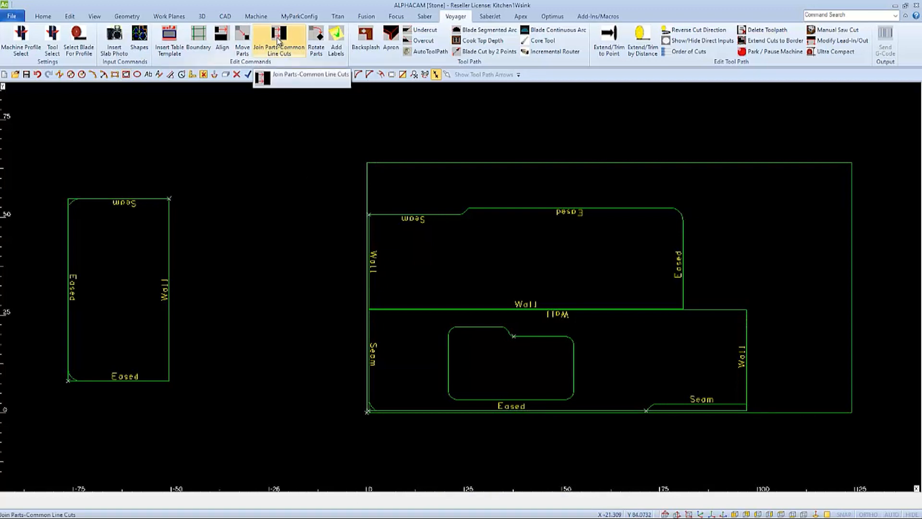
# Join the loose piece's enclosing rectangle, picked near its lower Eased corner, to the lower end of the sink rectangle's Wall side at Blade Kerf spacing.
pyautogui.click(279, 43)
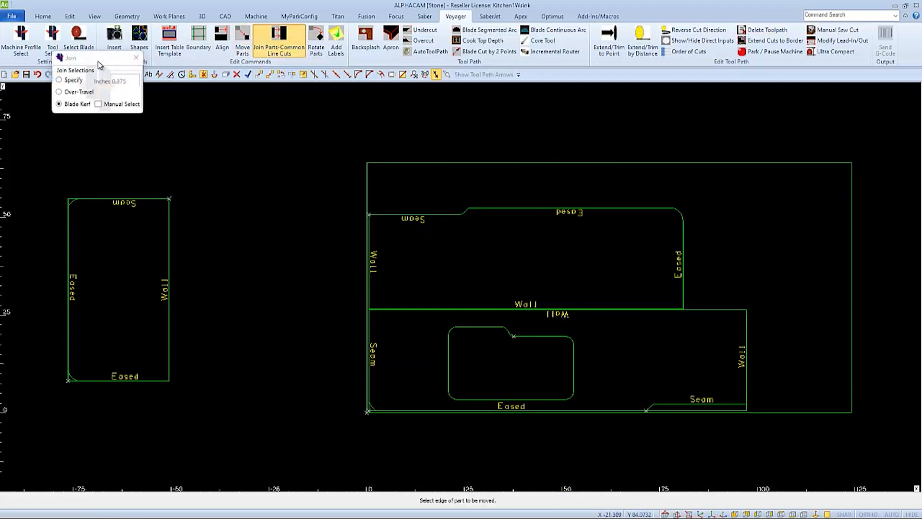
pyautogui.moveTo(99, 63); pyautogui.dragTo(148, 104)
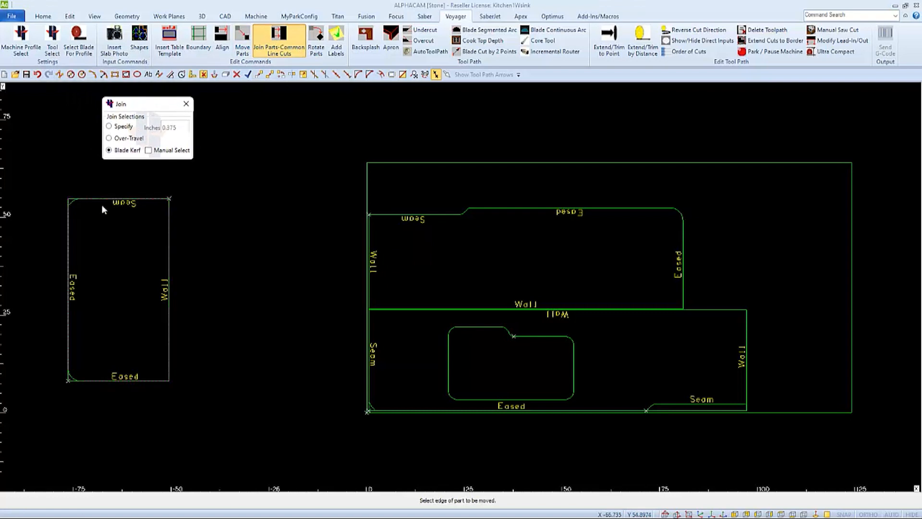
pyautogui.scroll(4, 65, 381)
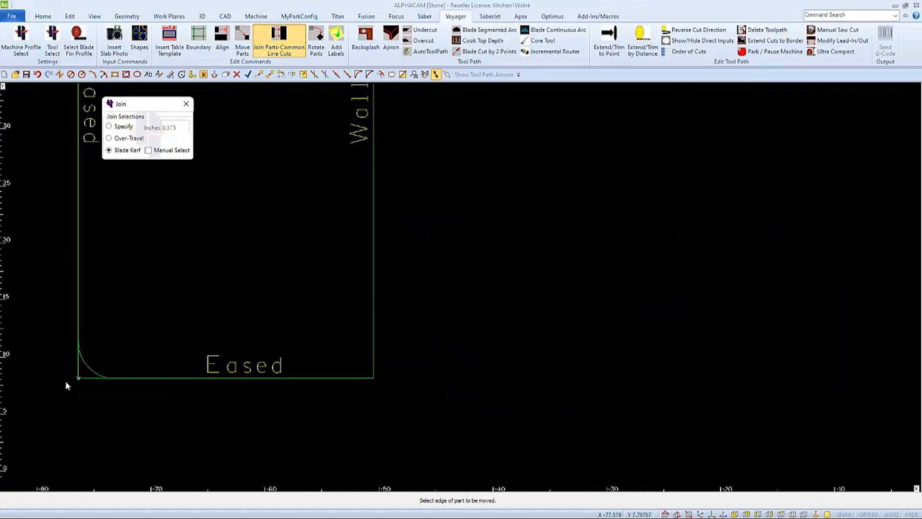
pyautogui.click(84, 360)
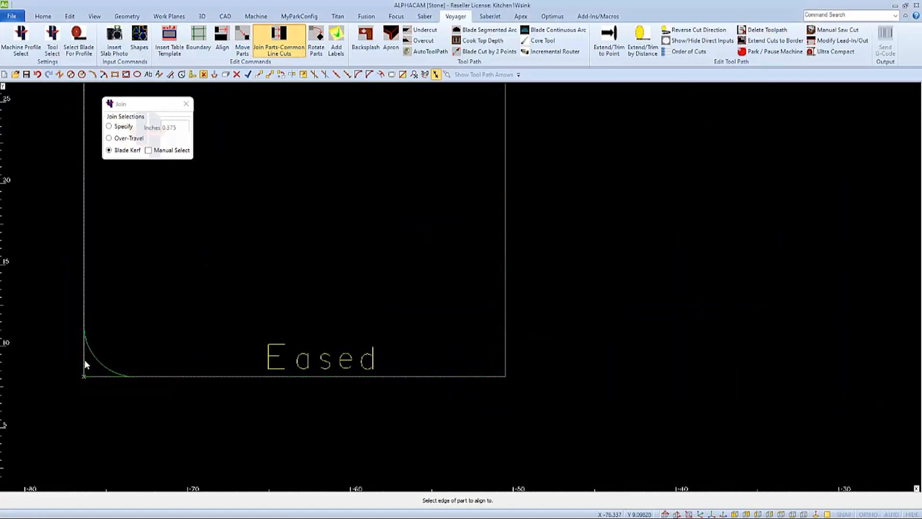
pyautogui.scroll(-4, 82, 358)
pyautogui.scroll(-2, 79, 354)
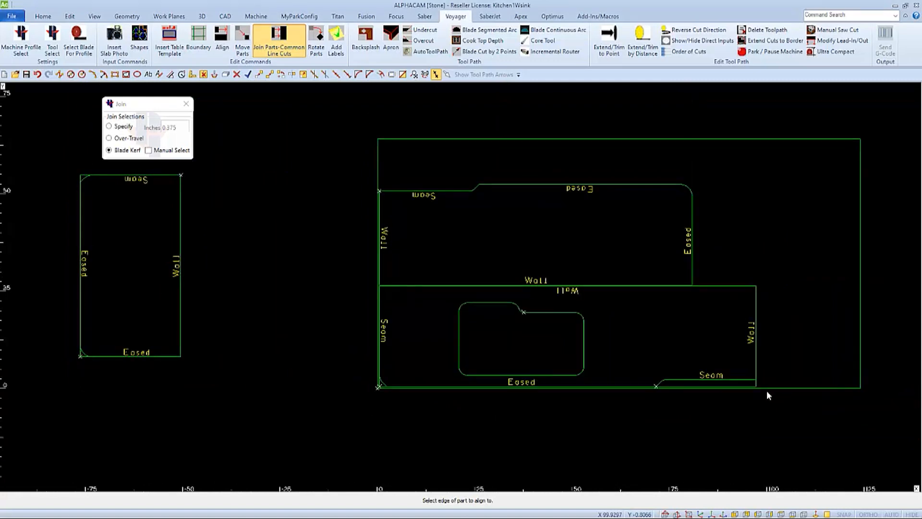
pyautogui.scroll(5, 764, 384)
pyautogui.click(716, 374)
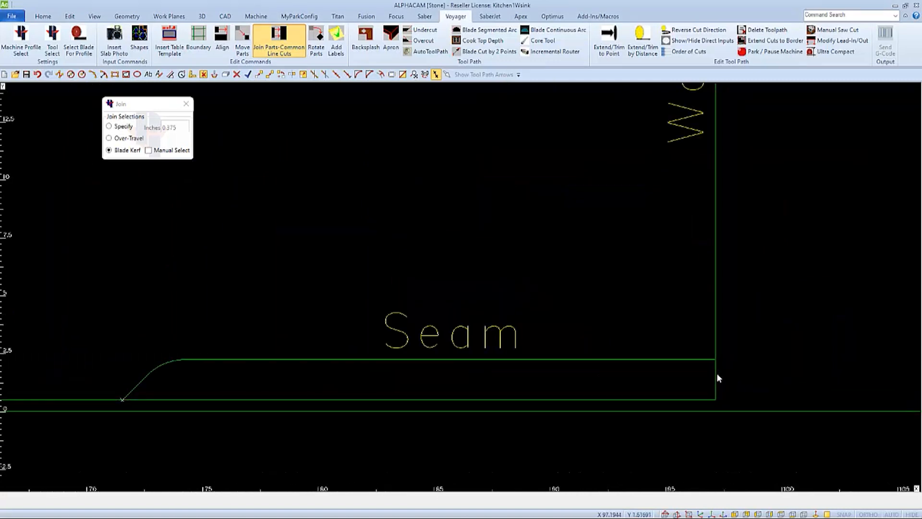
pyautogui.scroll(-1, 716, 374)
pyautogui.scroll(-5, 716, 373)
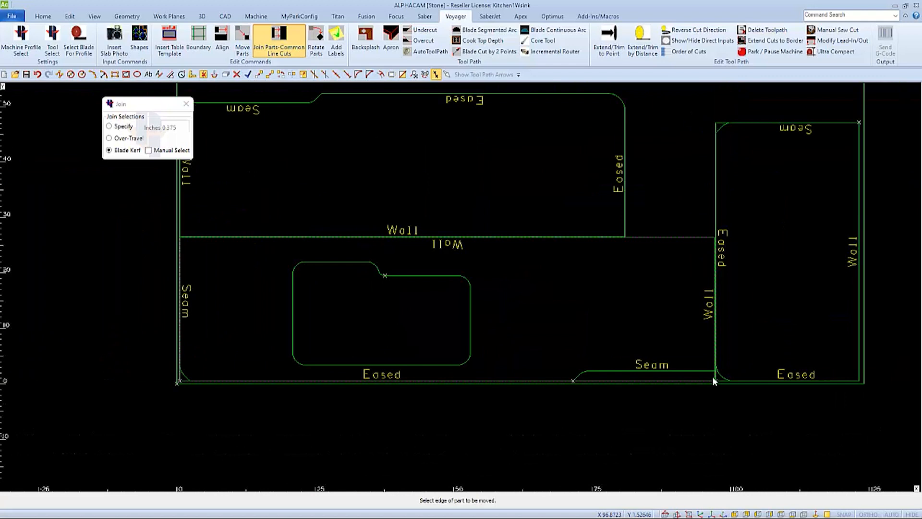
pyautogui.middleClick(741, 390)
pyautogui.middleClick(741, 390)
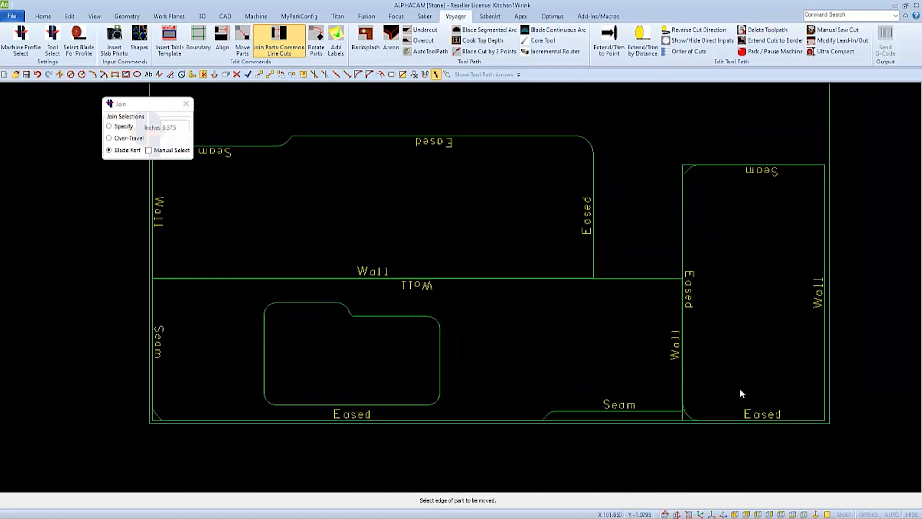
pyautogui.press('Escape')
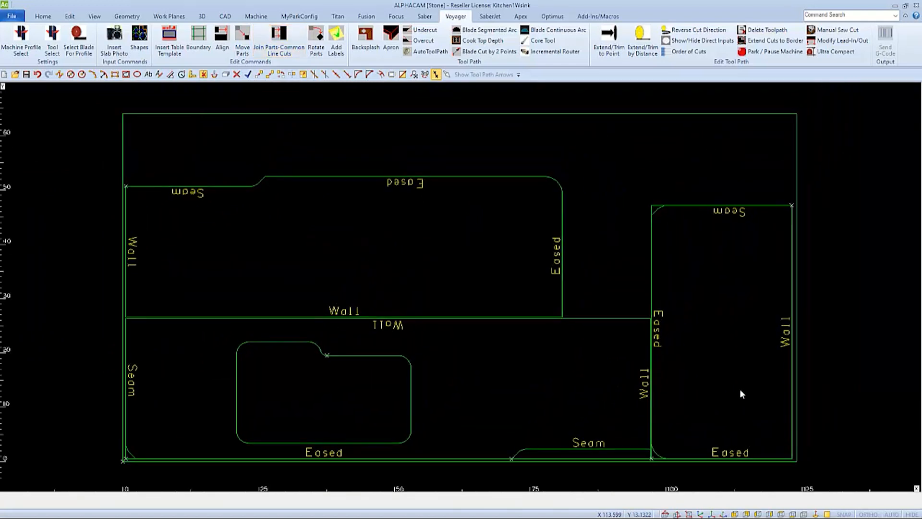
# Delete the two enclosing rectangles around the sink piece and the joined end piece.
pyautogui.scroll(2, 666, 466)
pyautogui.scroll(2, 660, 466)
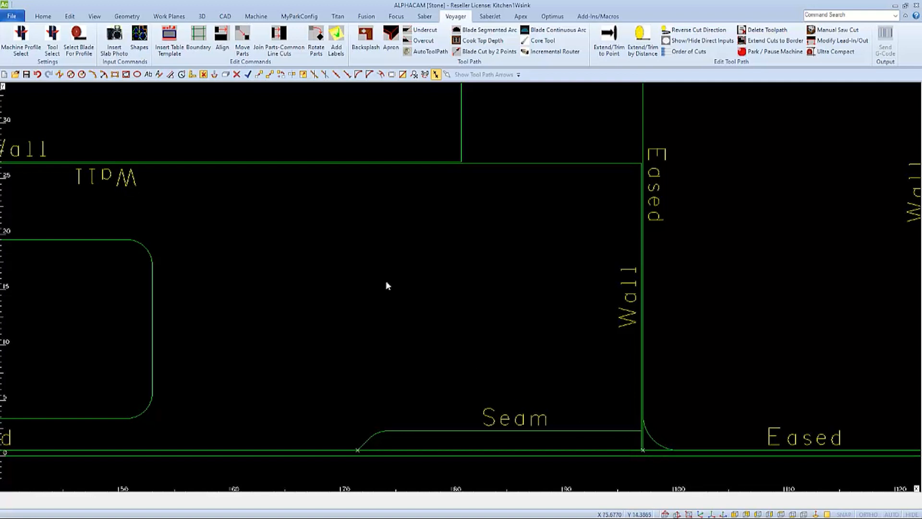
pyautogui.click(237, 74)
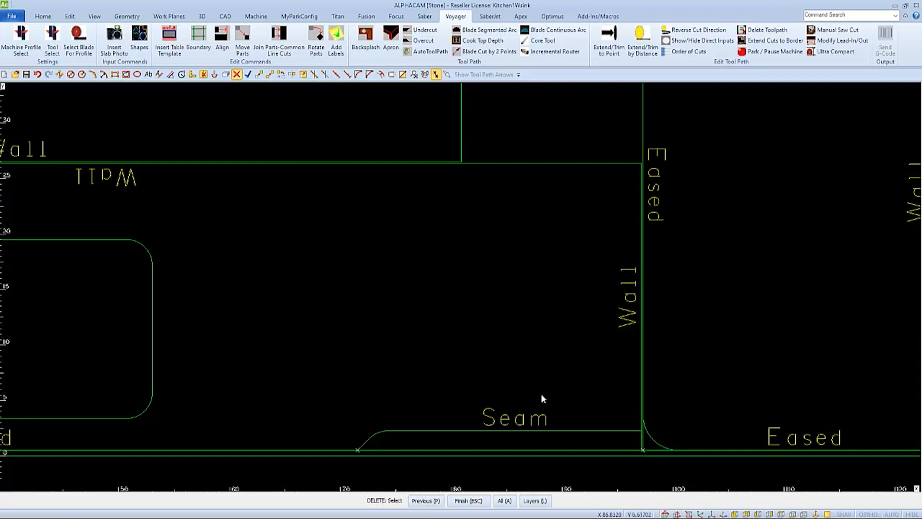
pyautogui.click(612, 450)
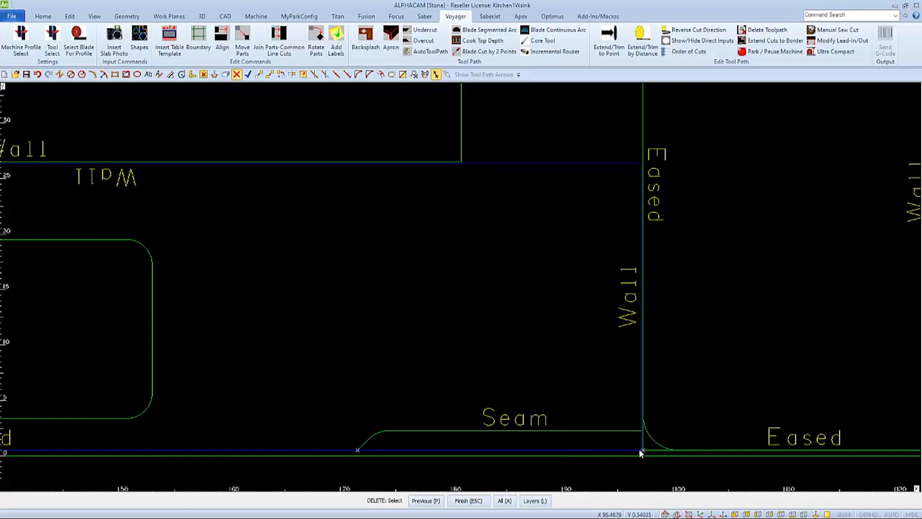
pyautogui.click(649, 450)
pyautogui.press('Escape')
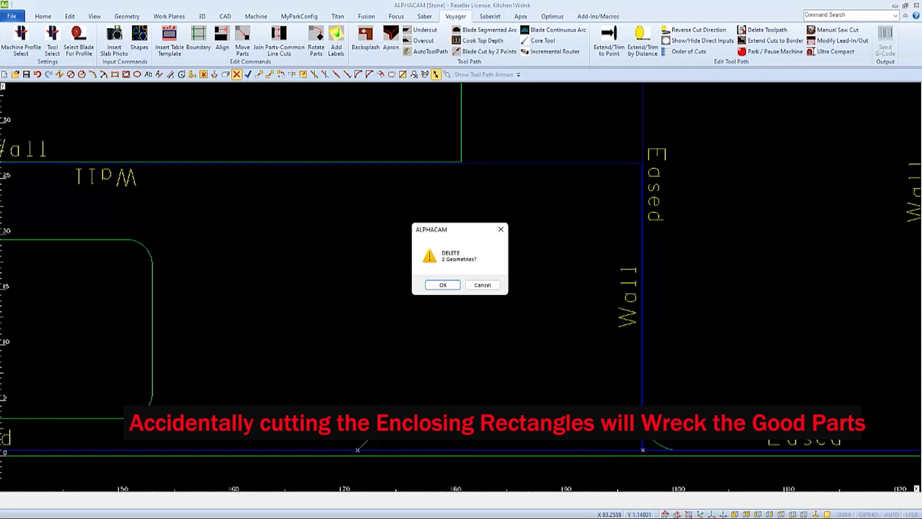
pyautogui.click(443, 285)
pyautogui.press('Escape')
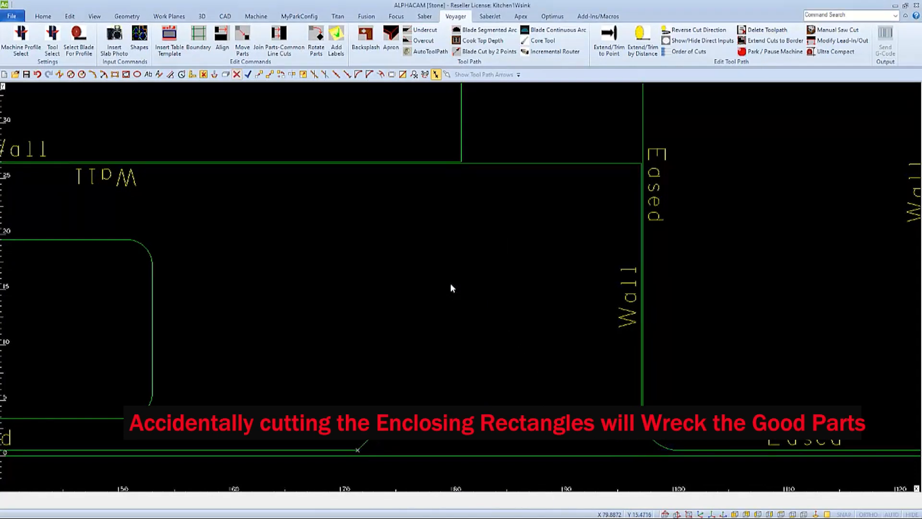
pyautogui.scroll(-4, 450, 284)
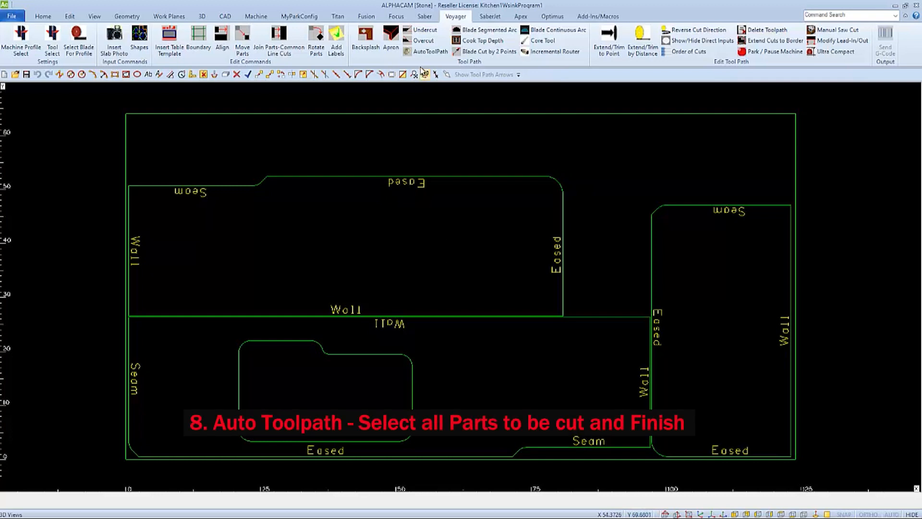
# Generate AutoToolPath cuts for the three nested pieces and the sink cutout, using 3 cm material thickness.
pyautogui.click(427, 51)
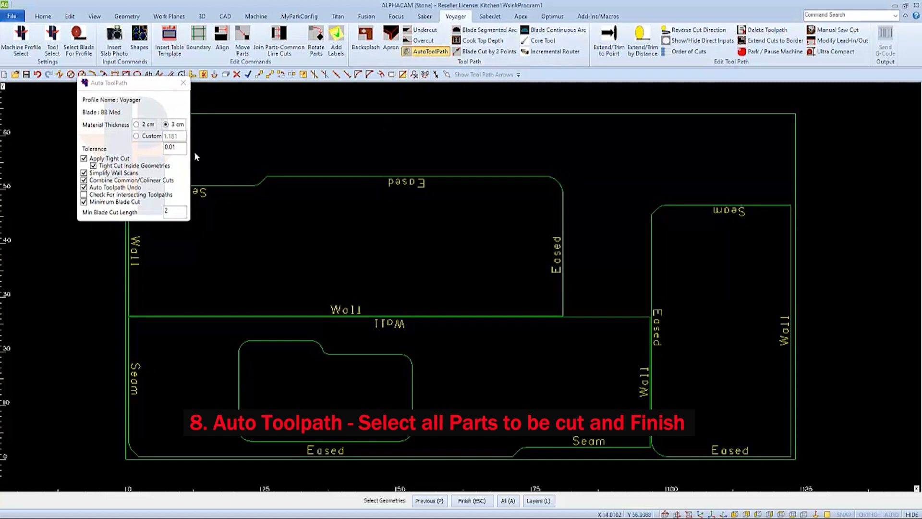
pyautogui.click(651, 253)
pyautogui.click(631, 317)
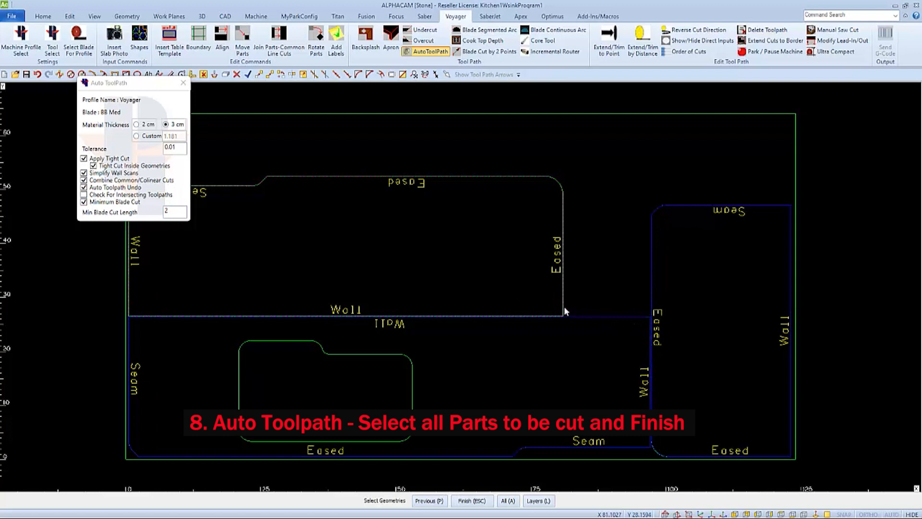
pyautogui.click(563, 307)
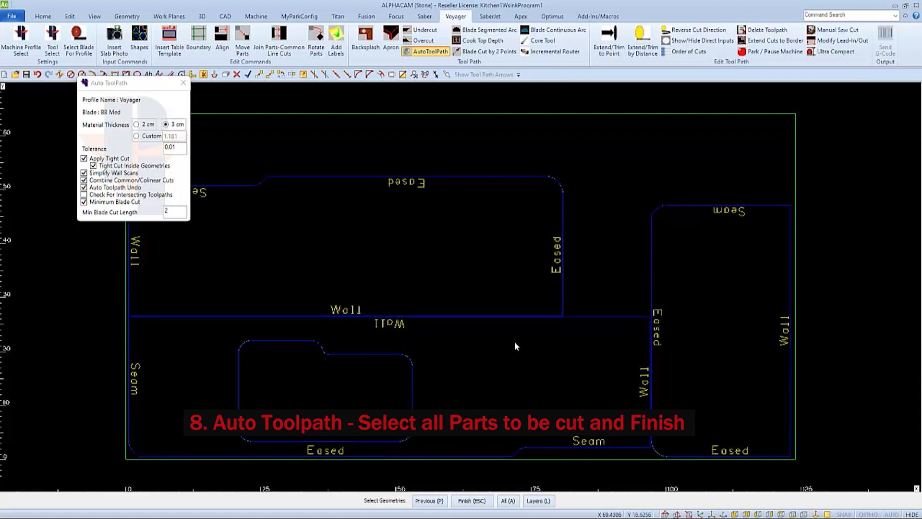
pyautogui.press('Escape')
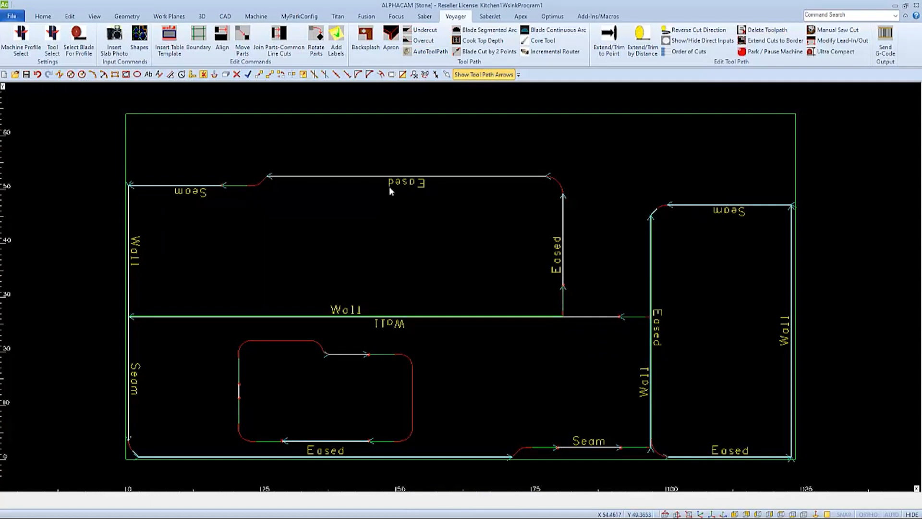
# Examine the blade cut ends at the seams and wall junction, and the router paths around the pieces' rounded corners.
pyautogui.scroll(1, 222, 186)
pyautogui.scroll(1, 217, 189)
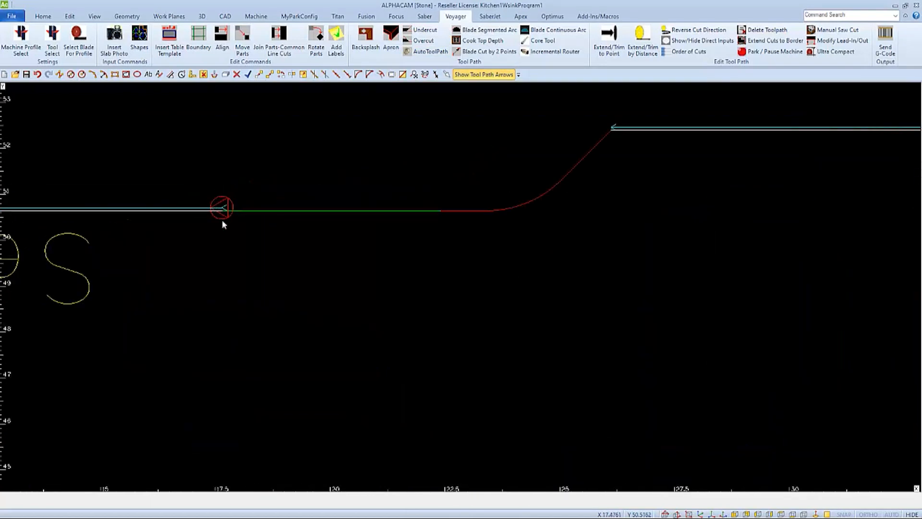
pyautogui.scroll(-1, 244, 212)
pyautogui.scroll(-4, 289, 238)
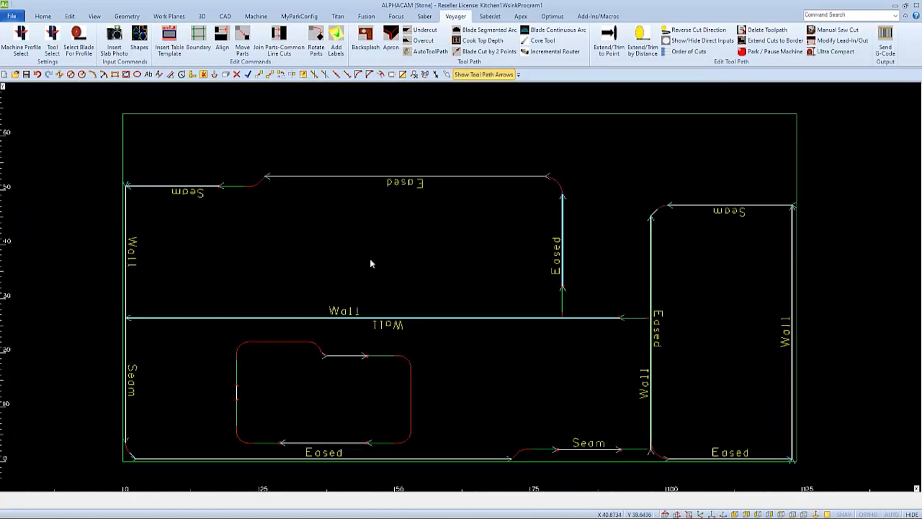
pyautogui.scroll(3, 627, 319)
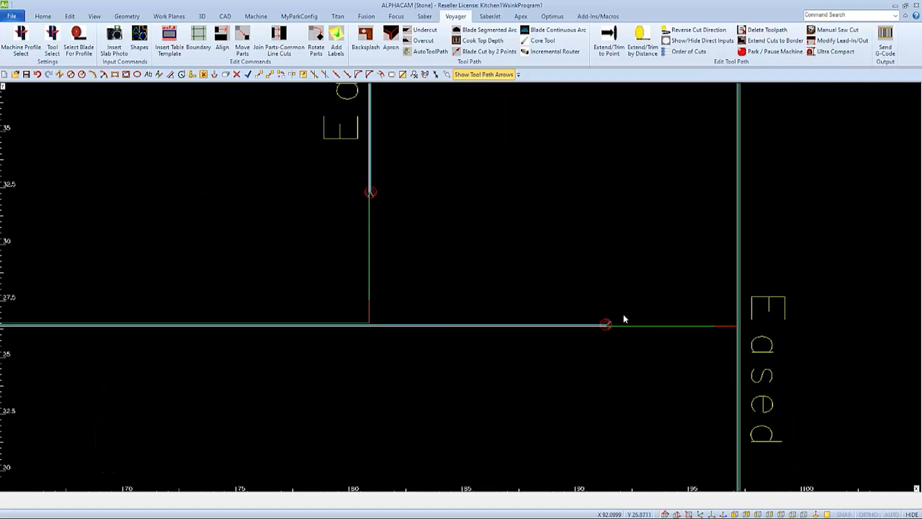
pyautogui.scroll(-4, 624, 317)
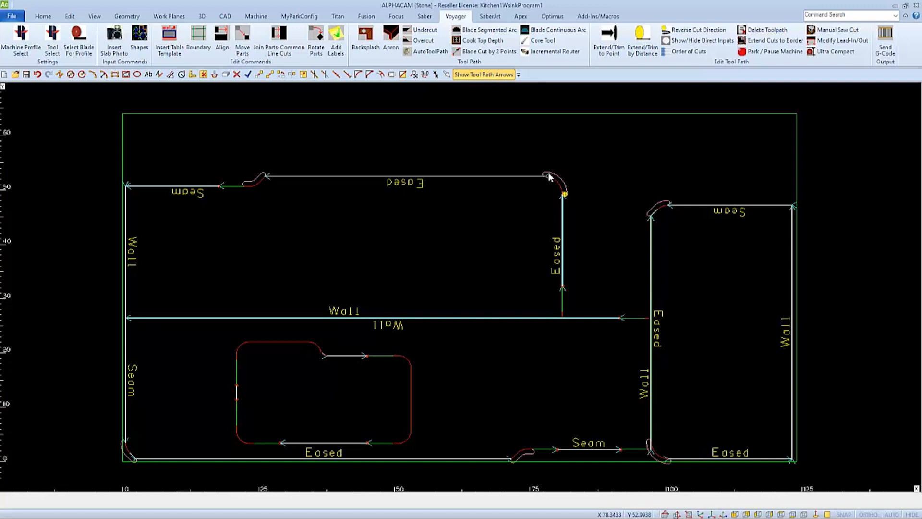
pyautogui.scroll(5, 553, 181)
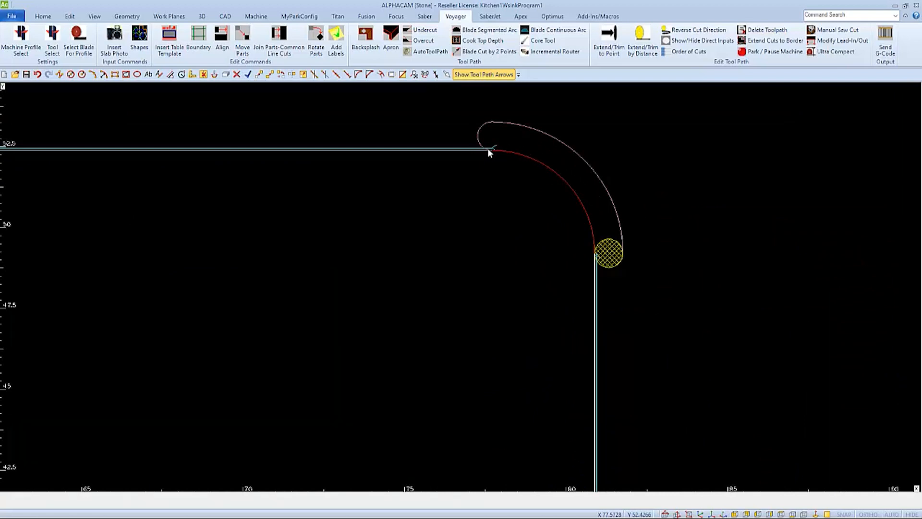
pyautogui.scroll(-5, 488, 148)
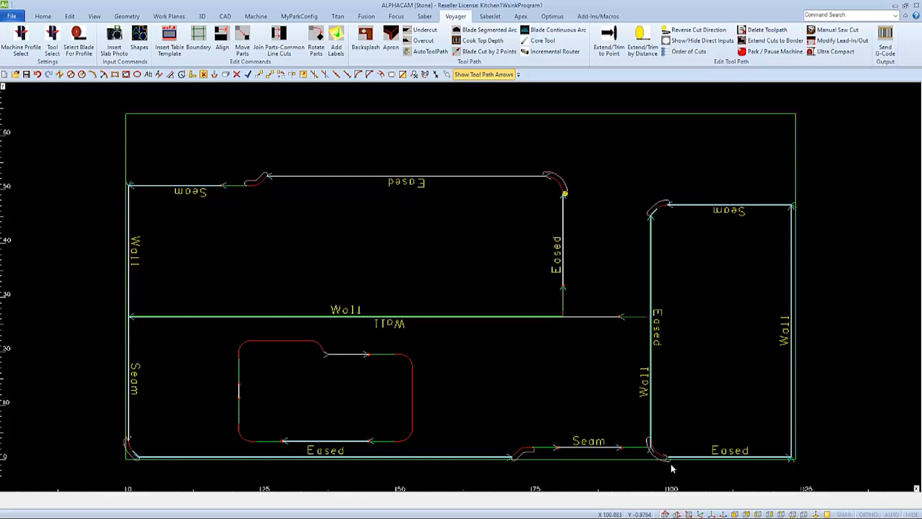
pyautogui.scroll(4, 671, 465)
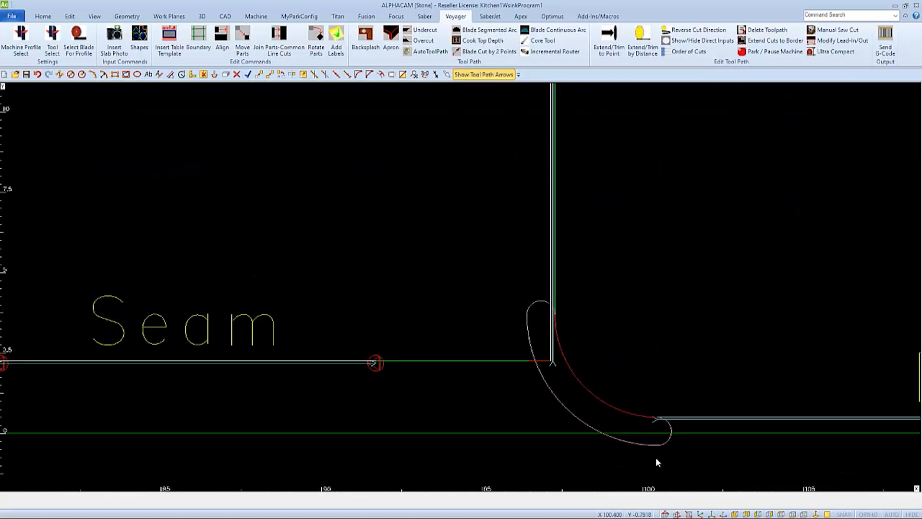
pyautogui.scroll(2, 656, 459)
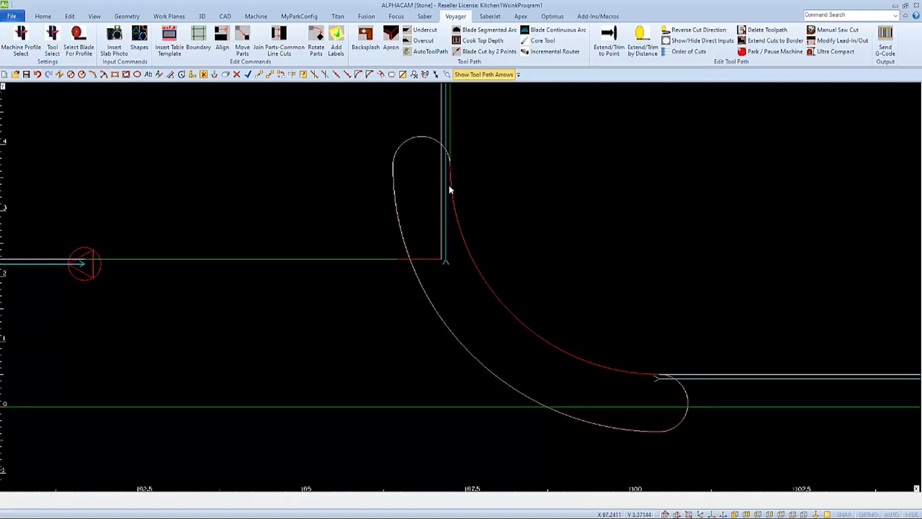
pyautogui.hotkey('ctrl', 'a')
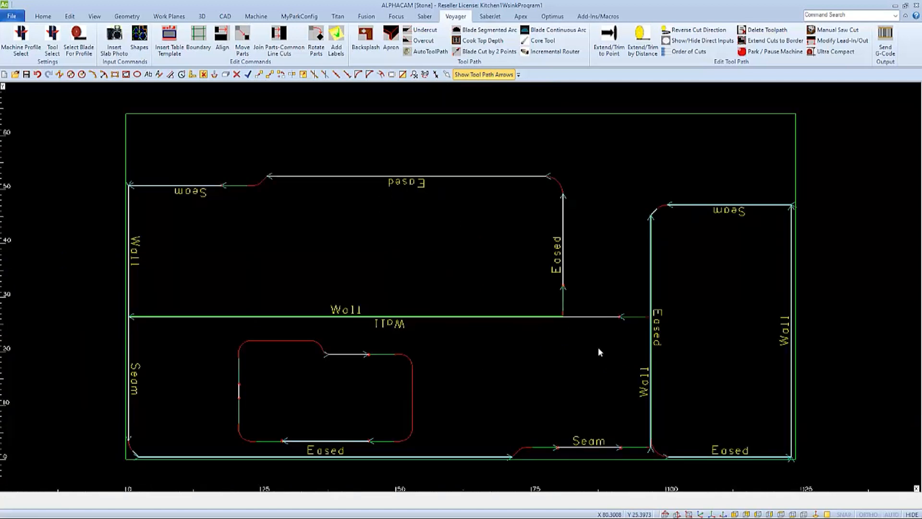
# Undo the AutoToolPath cuts on the nested pieces and the sink cutout.
pyautogui.scroll(1, 768, 468)
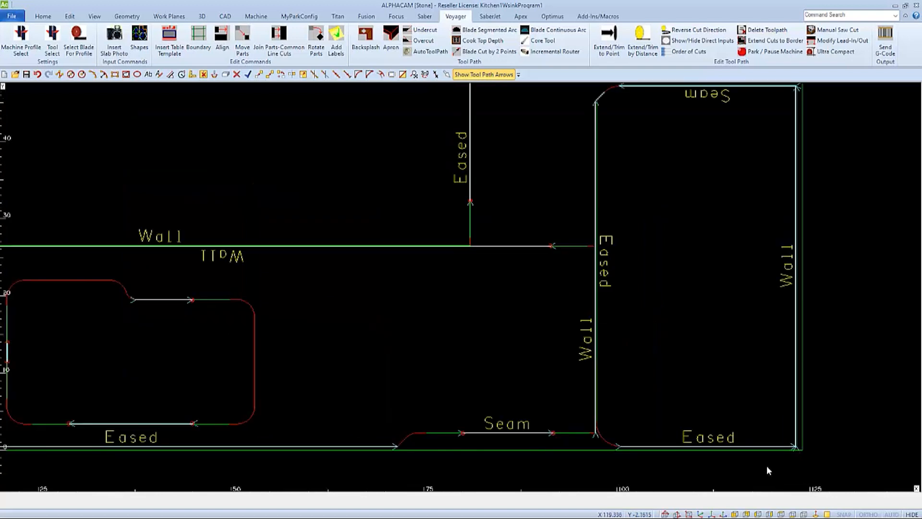
pyautogui.scroll(1, 767, 465)
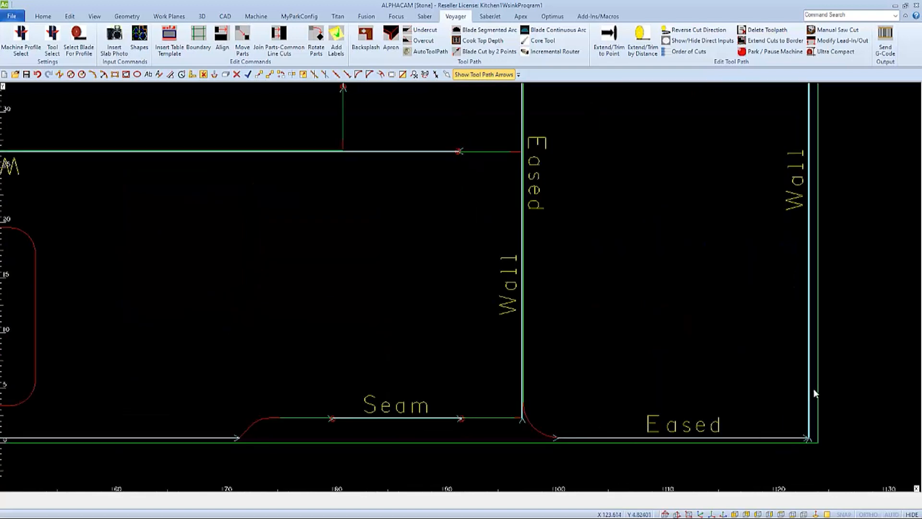
pyautogui.middleClick(513, 410)
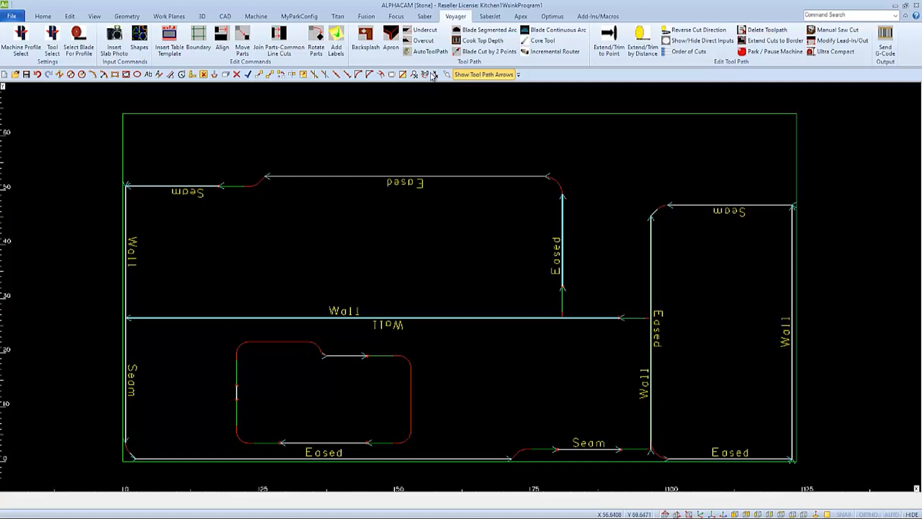
pyautogui.click(431, 52)
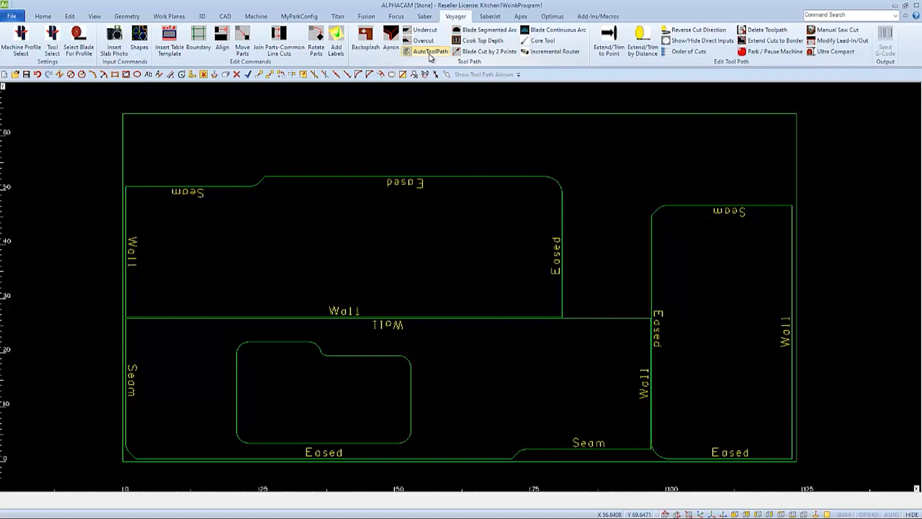
# Join the loose end piece, picked near the upper end of its Wall edge, to the lower end of the sink piece's Wall side at Blade Kerf spacing.
pyautogui.click(280, 40)
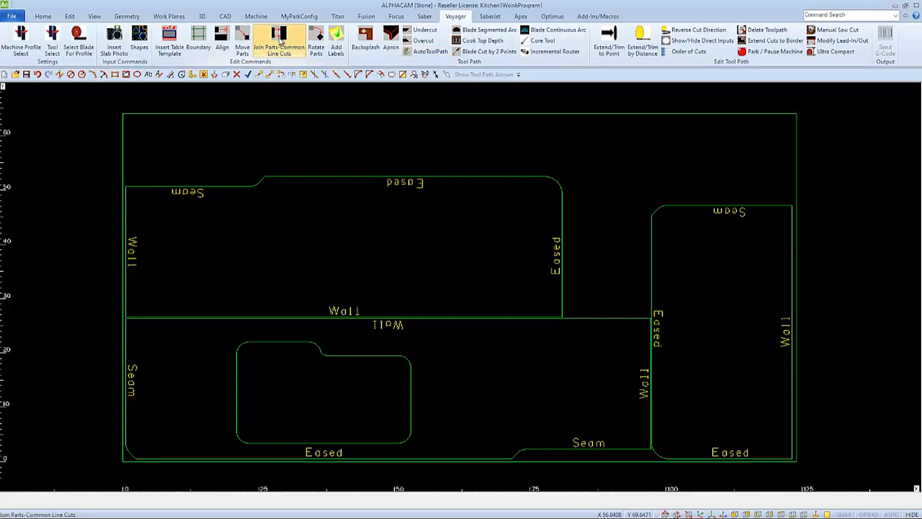
pyautogui.moveTo(80, 36); pyautogui.dragTo(405, 222)
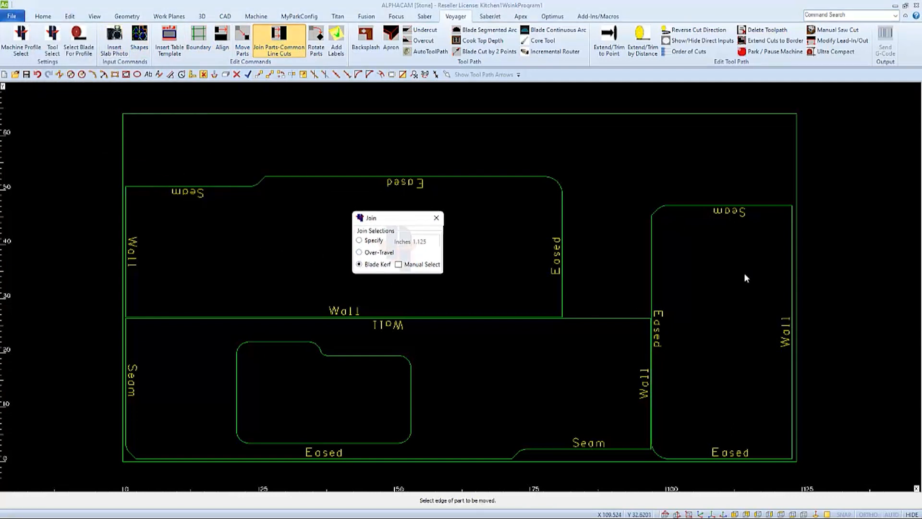
pyautogui.click(792, 221)
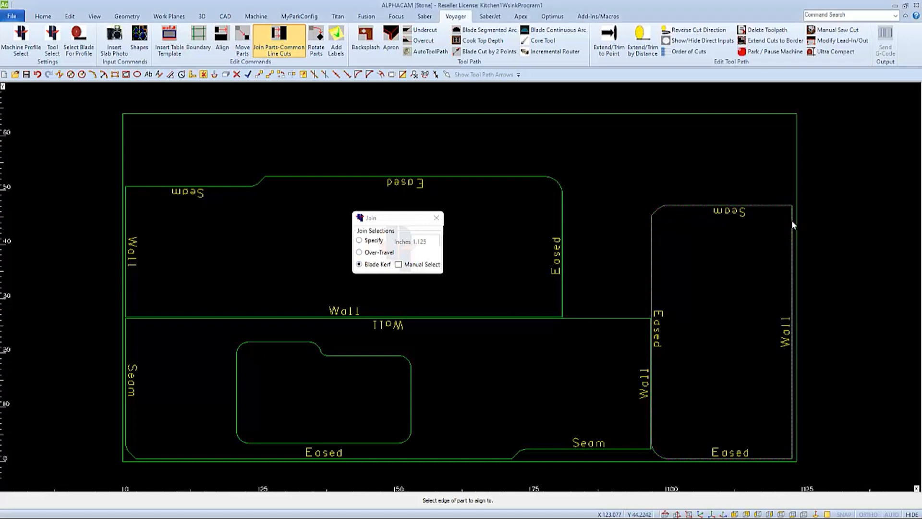
pyautogui.scroll(5, 651, 450)
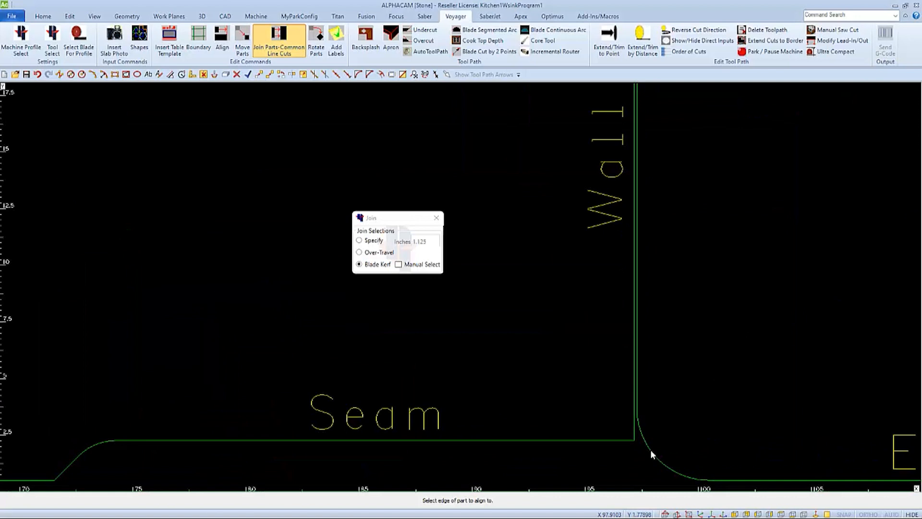
pyautogui.click(627, 419)
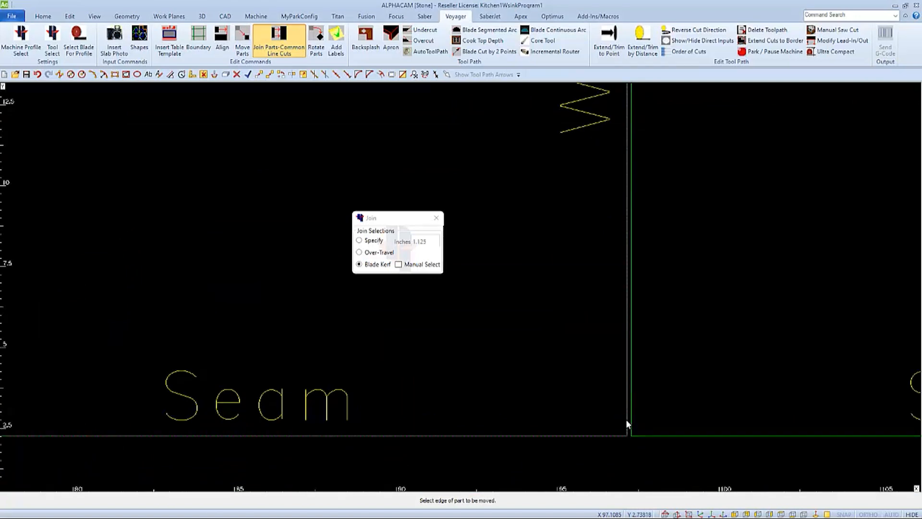
pyautogui.press('Escape')
pyautogui.press('F4')
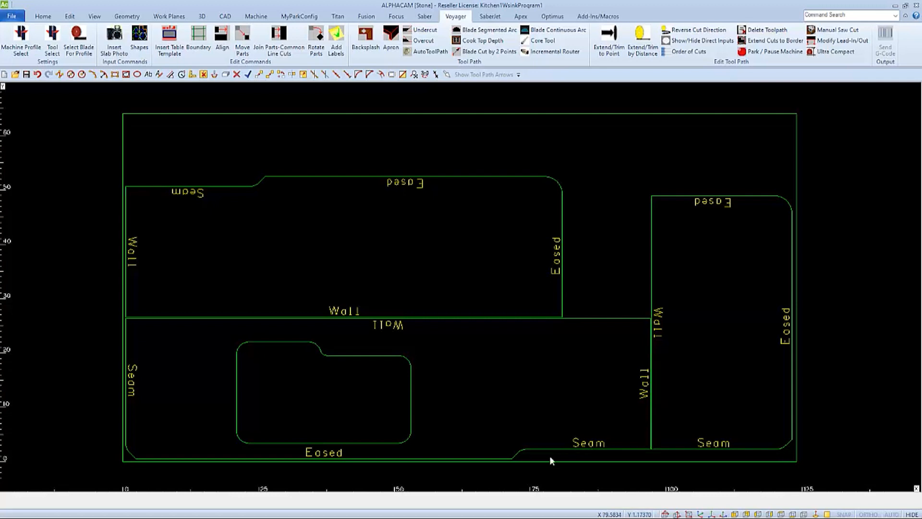
# Generate AutoToolPath cuts for the three nested pieces and the sink cutout, using 3 cm material thickness.
pyautogui.click(427, 52)
pyautogui.click(713, 243)
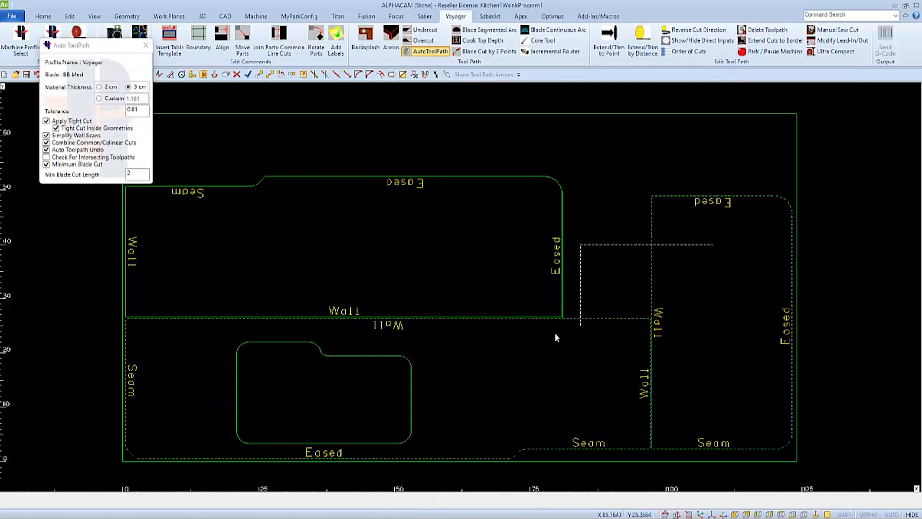
pyautogui.click(338, 398)
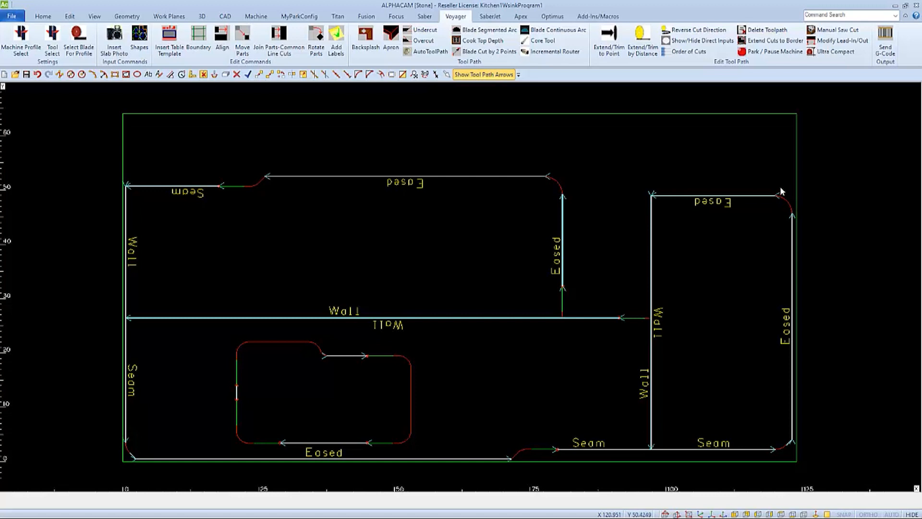
# Extend the end piece's two Eased cuts, its Seam cut and the lower end of its shared Wall cut to the slab border.
pyautogui.click(763, 43)
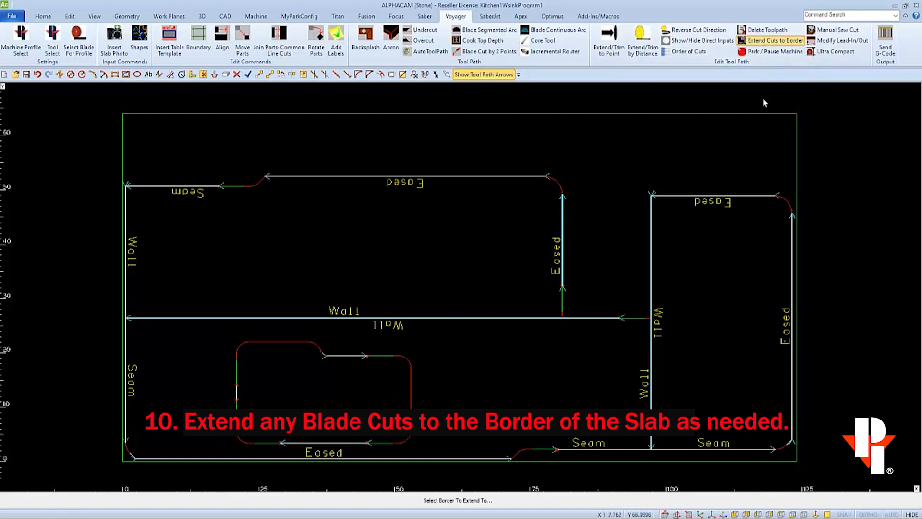
pyautogui.click(762, 114)
pyautogui.click(770, 196)
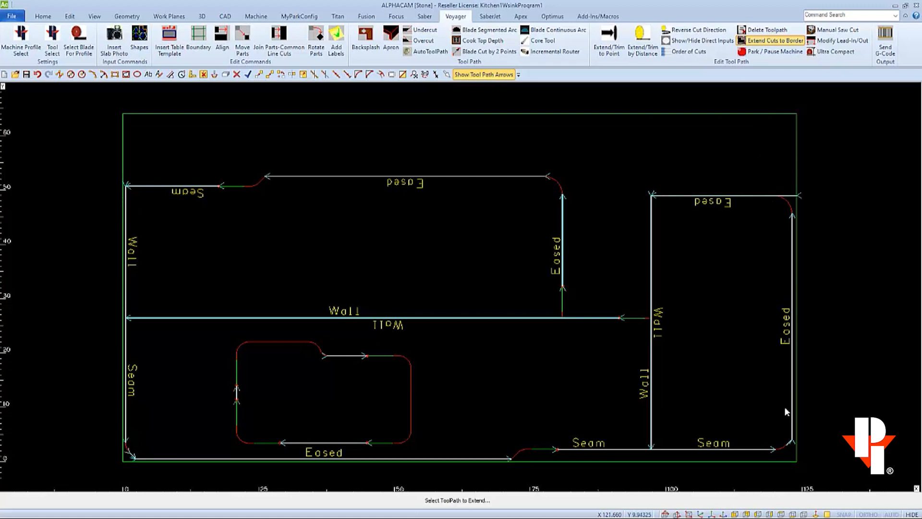
pyautogui.click(792, 418)
pyautogui.click(764, 449)
pyautogui.click(651, 432)
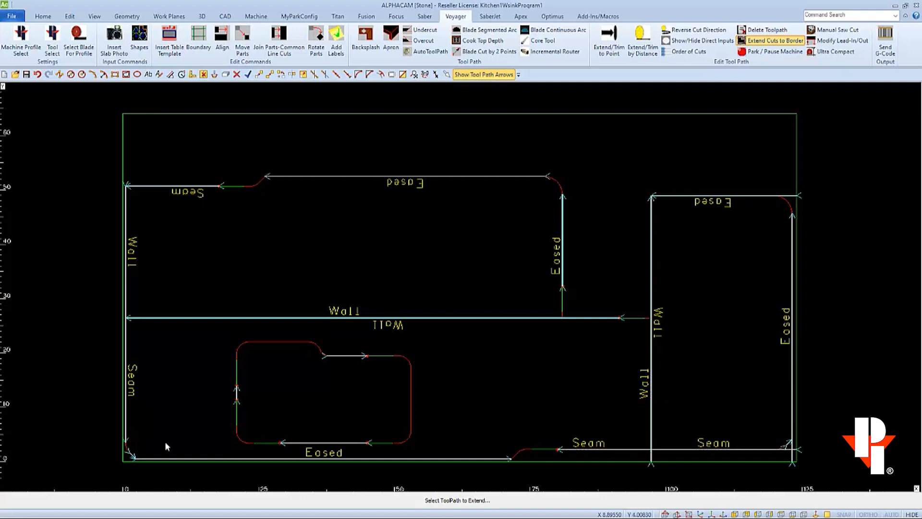
# Extend the sink and upper pieces' blade cuts to the slab's near borders, including the upper Eased end cut and the shared Wall cut's upper end.
pyautogui.click(127, 433)
pyautogui.click(135, 318)
pyautogui.click(140, 186)
pyautogui.click(564, 208)
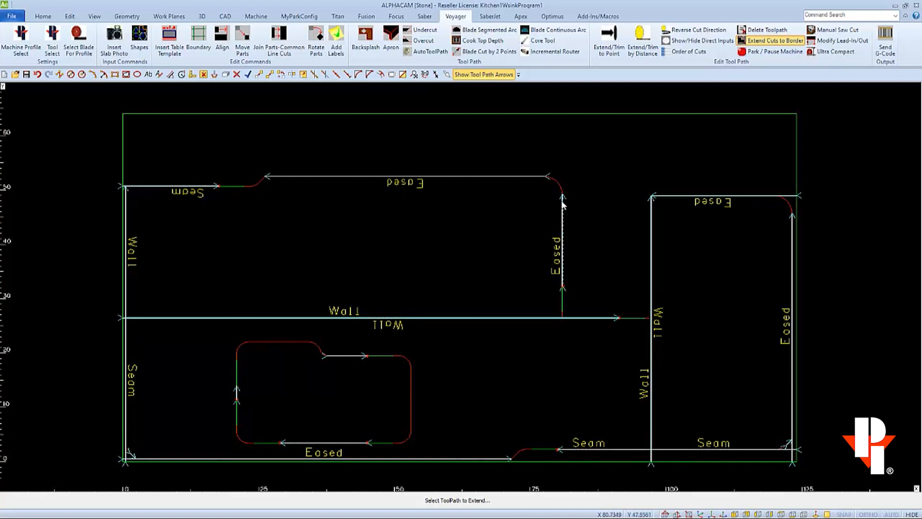
pyautogui.click(652, 207)
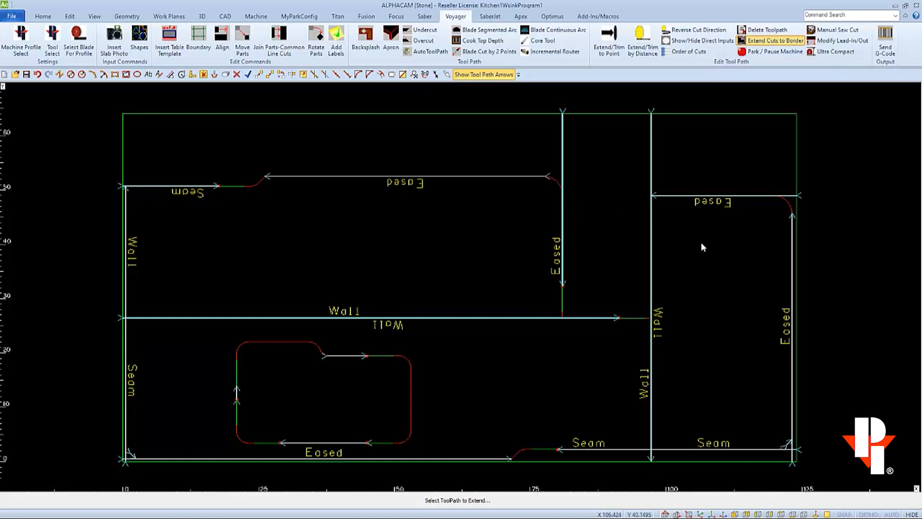
pyautogui.press('Escape')
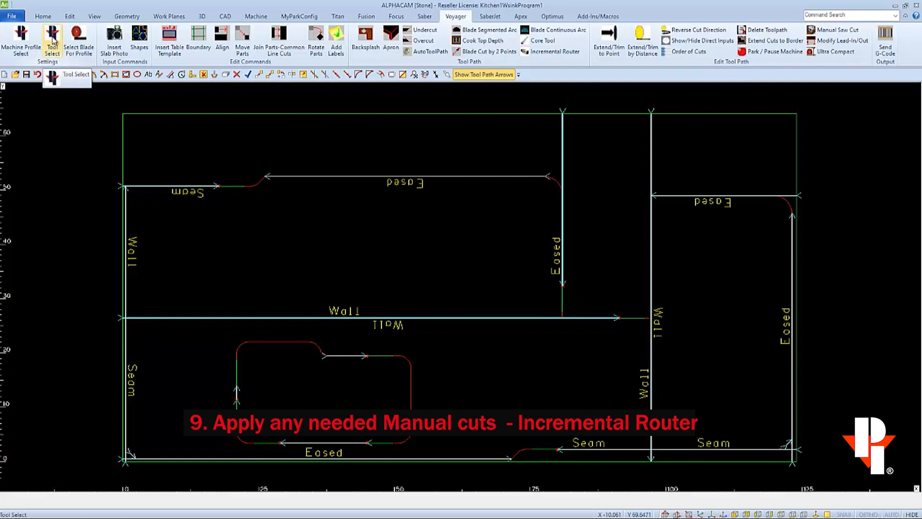
# Select the MillBit .875 tool and apply an Incremental Router cut outside the upper piece's Seam curve, using 3 cm material thickness.
pyautogui.click(53, 41)
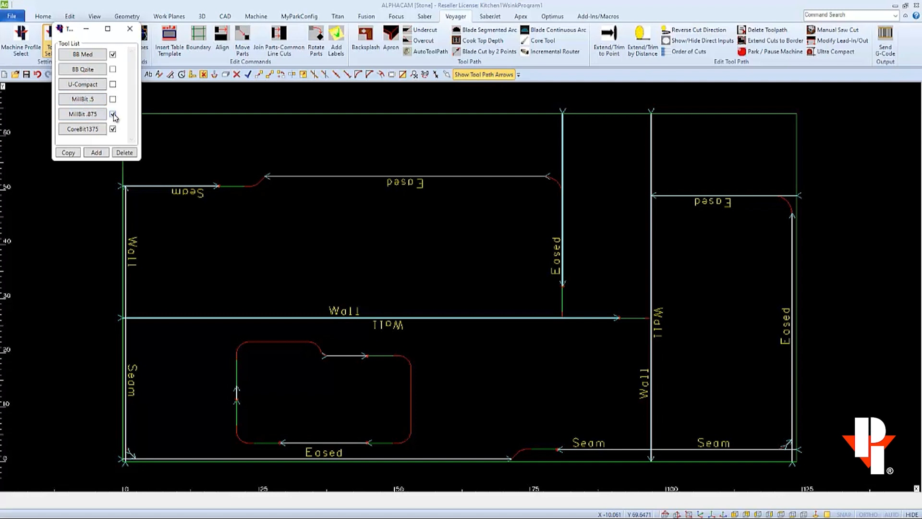
pyautogui.click(130, 32)
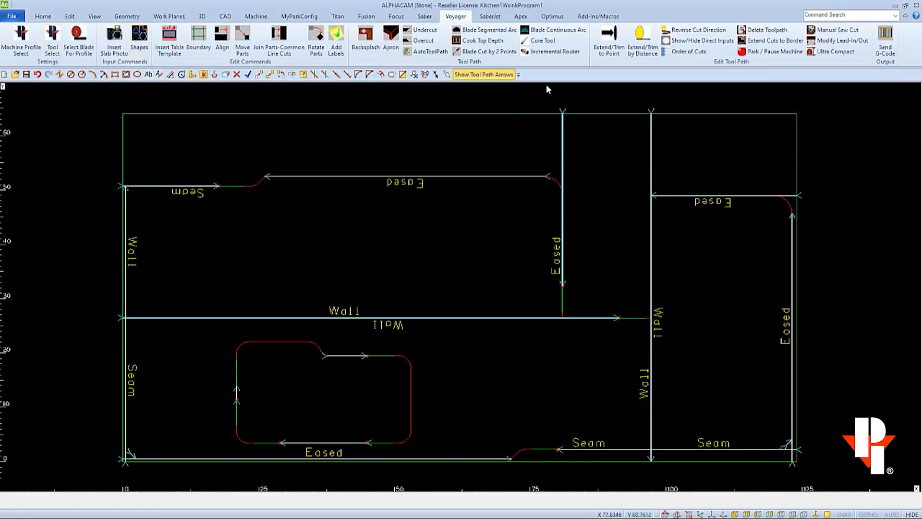
pyautogui.click(555, 52)
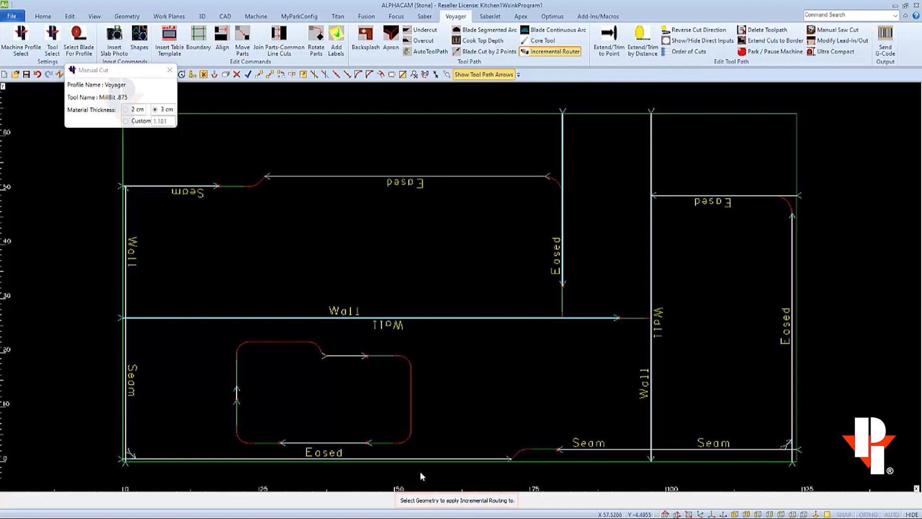
pyautogui.click(257, 185)
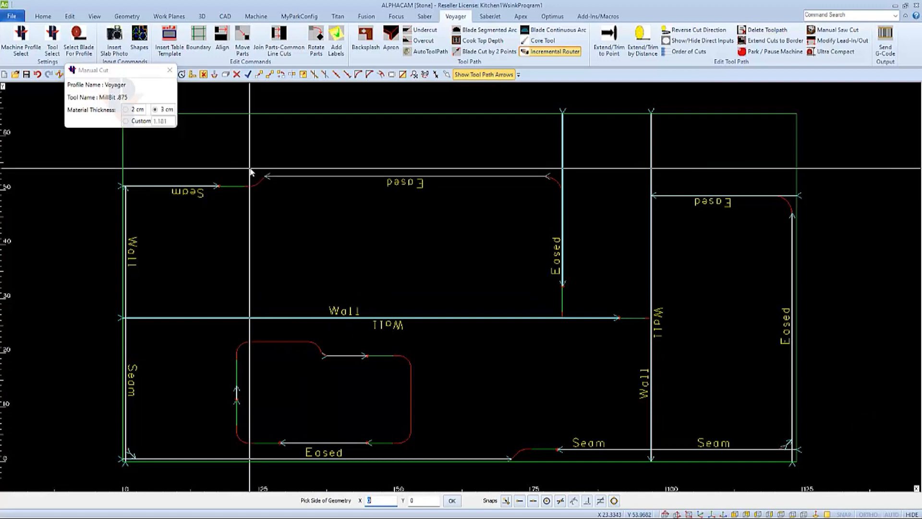
pyautogui.click(250, 171)
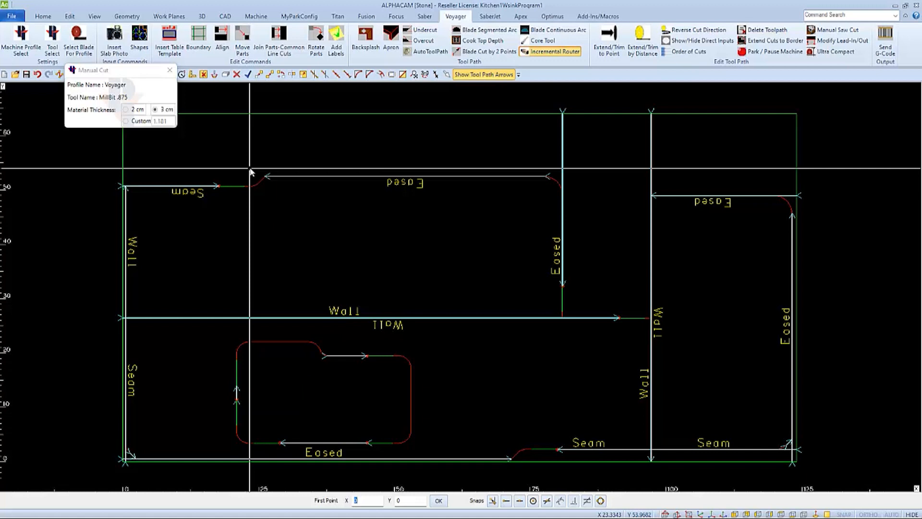
pyautogui.rightClick(250, 169)
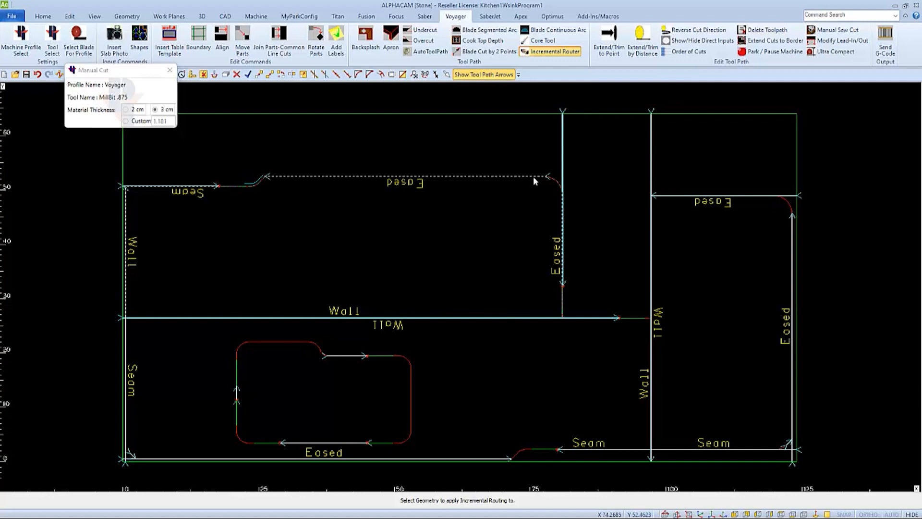
# Apply Incremental Router cuts outside the upper piece's rounded Eased corner and the end piece's upper rounded corner.
pyautogui.click(555, 184)
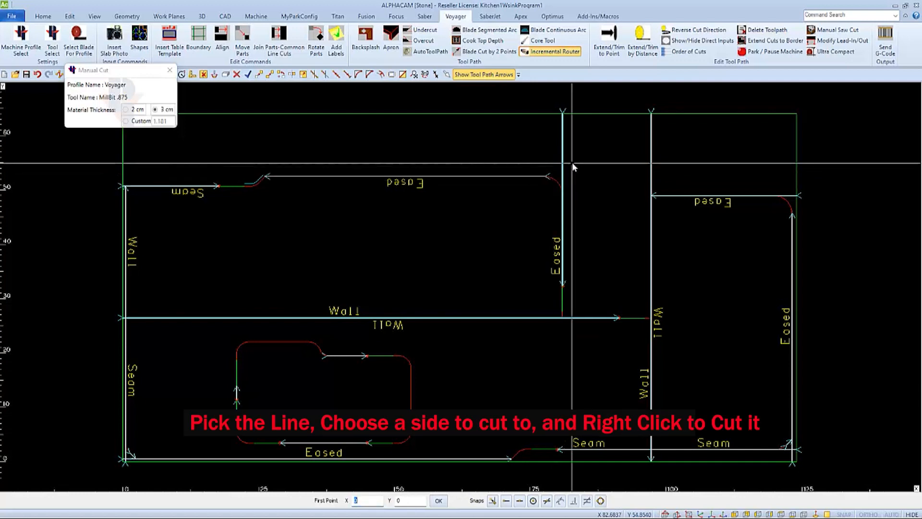
pyautogui.click(572, 164)
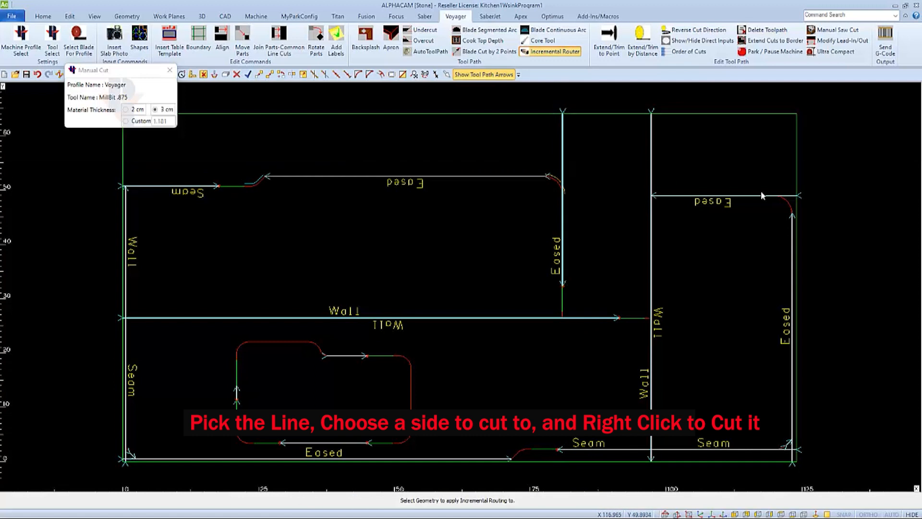
pyautogui.click(790, 203)
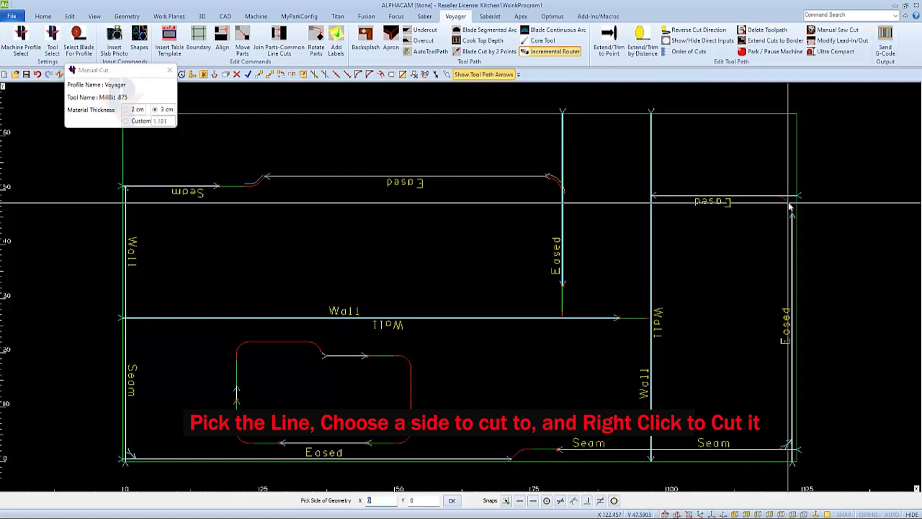
pyautogui.click(816, 187)
pyautogui.rightClick(816, 187)
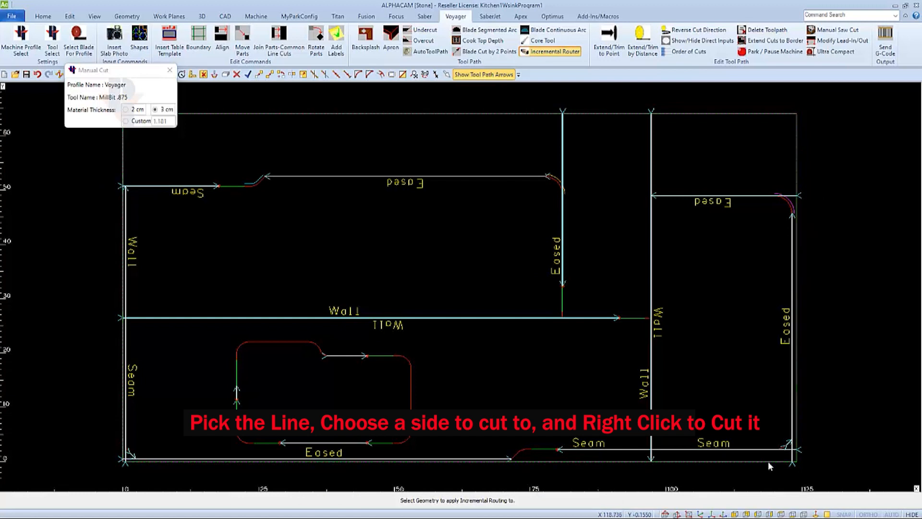
# Apply Incremental Router cuts outside the end piece's lower corner, the sink piece's Seam curve and the corner between its Seam and Eased edges.
pyautogui.scroll(6, 783, 457)
pyautogui.click(781, 382)
pyautogui.scroll(-6, 808, 433)
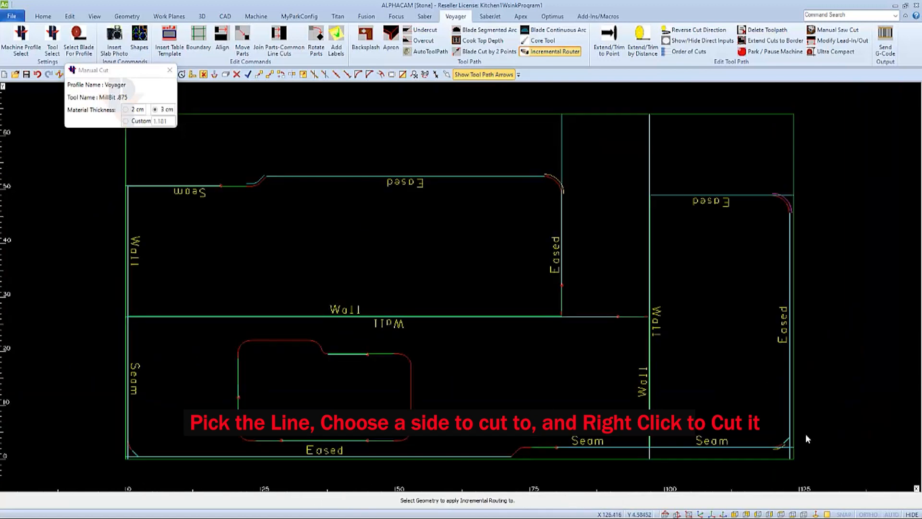
pyautogui.click(526, 453)
pyautogui.rightClick(526, 454)
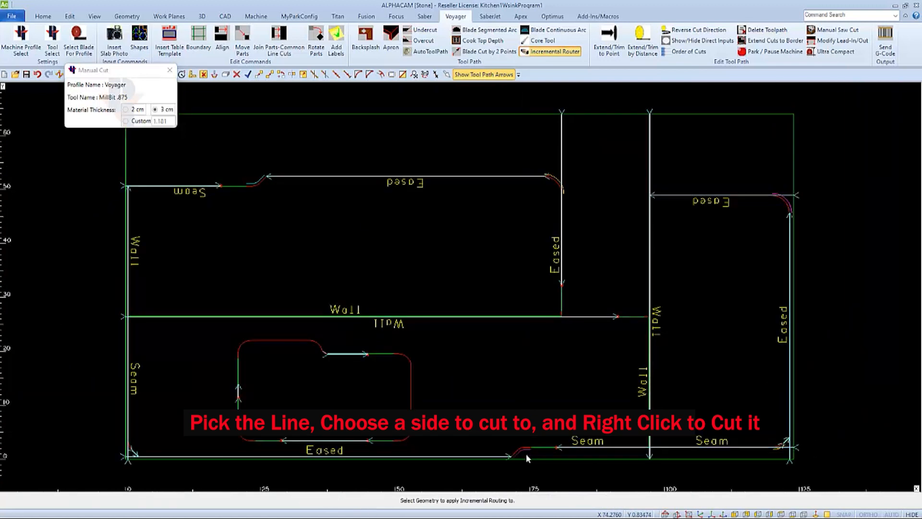
pyautogui.scroll(5, 153, 450)
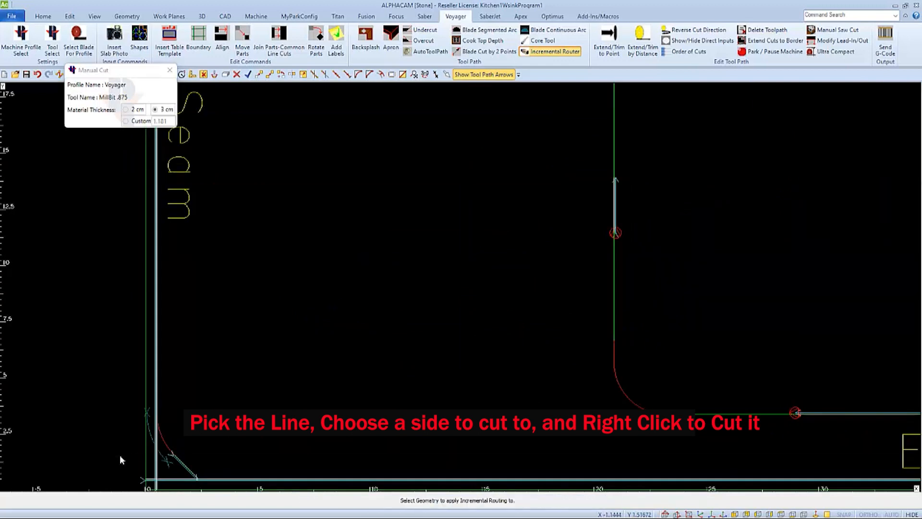
pyautogui.scroll(-5, 120, 454)
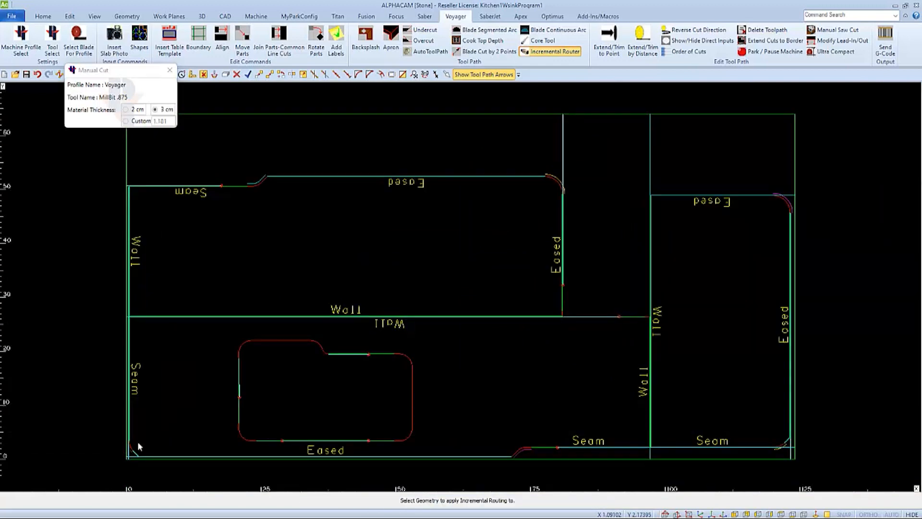
# Apply Incremental Router cuts inside the sink cutout along its upper stepped edge, its right side with both corners, and its lower-left corner.
pyautogui.click(278, 341)
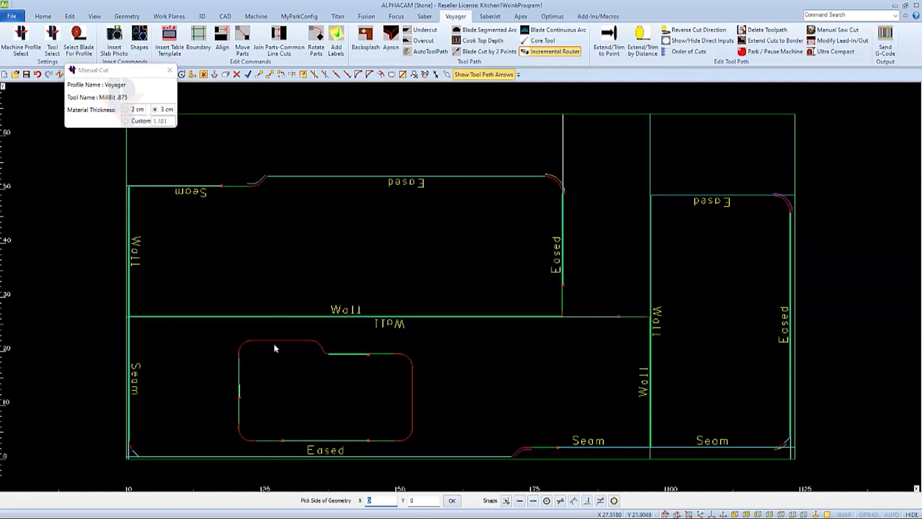
pyautogui.click(272, 360)
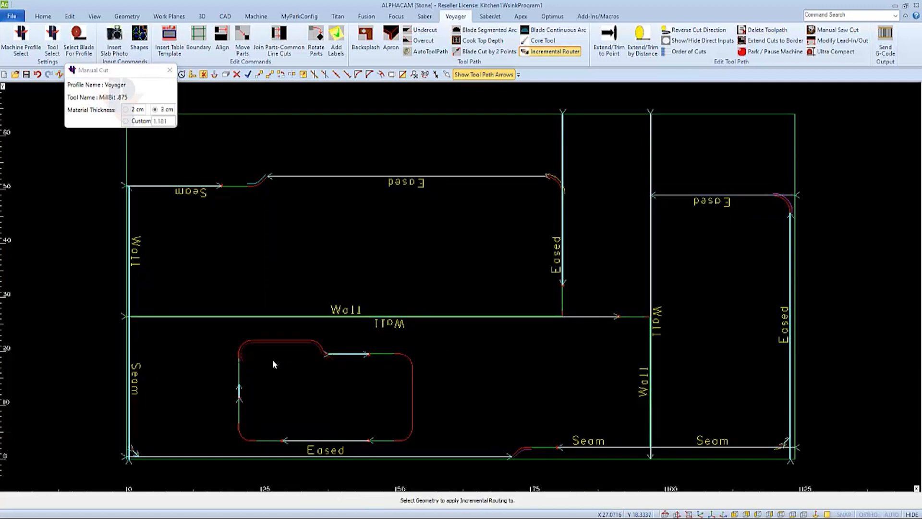
pyautogui.click(408, 358)
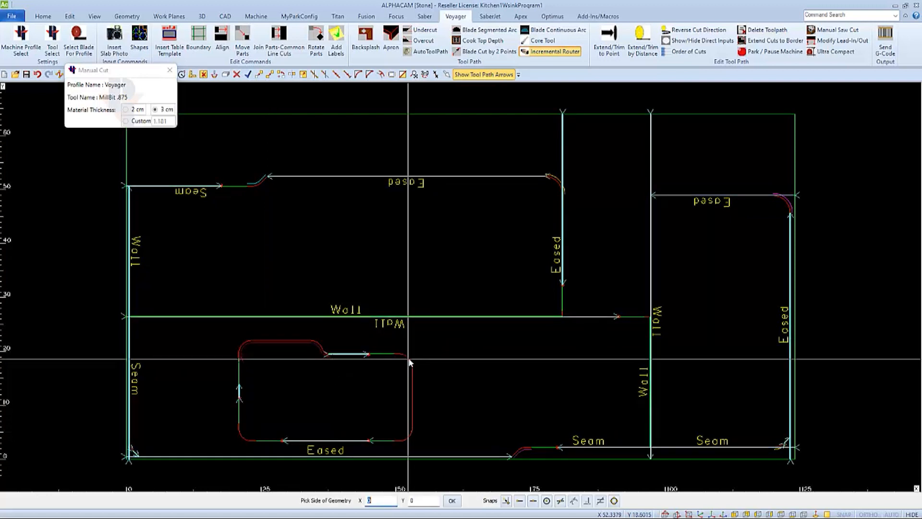
pyautogui.click(393, 405)
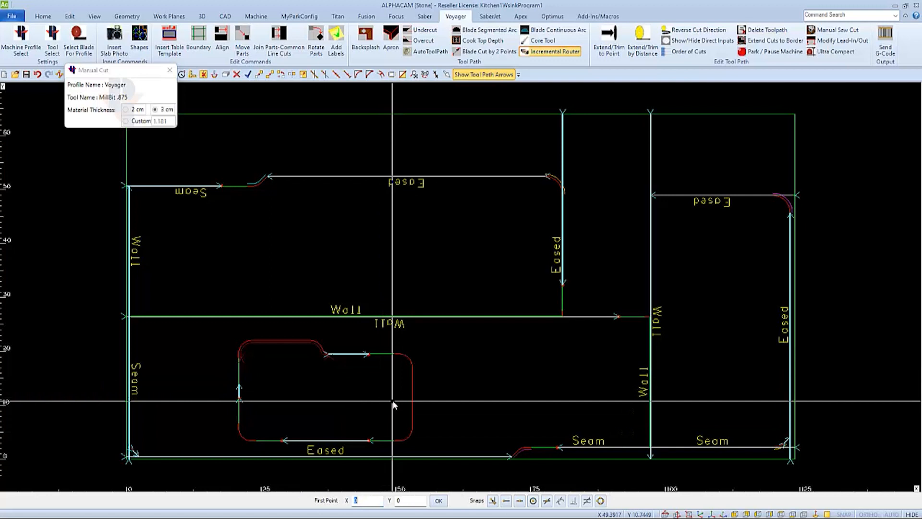
pyautogui.click(394, 405)
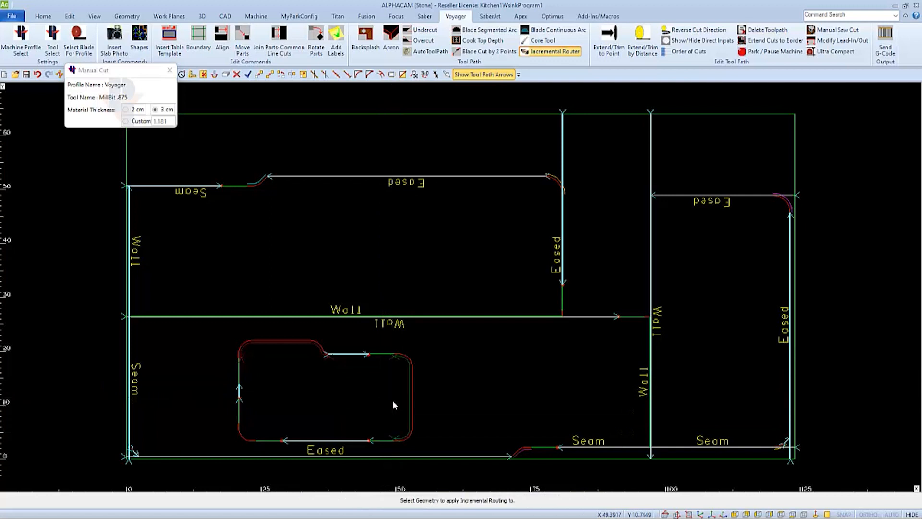
pyautogui.click(248, 438)
pyautogui.click(264, 420)
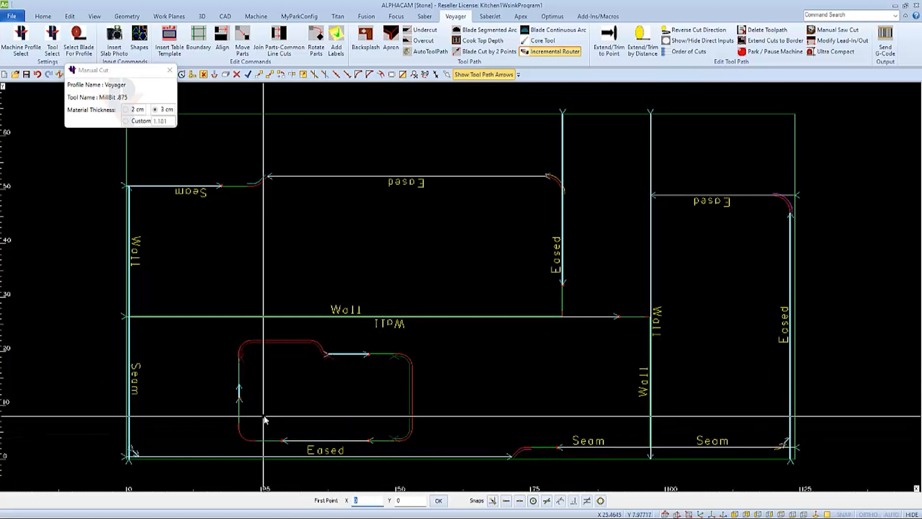
pyautogui.click(264, 419)
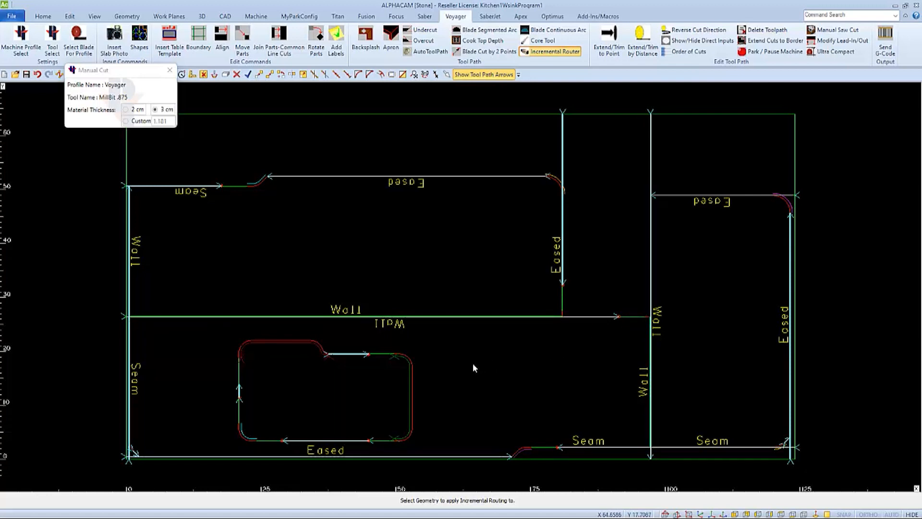
pyautogui.press('Escape')
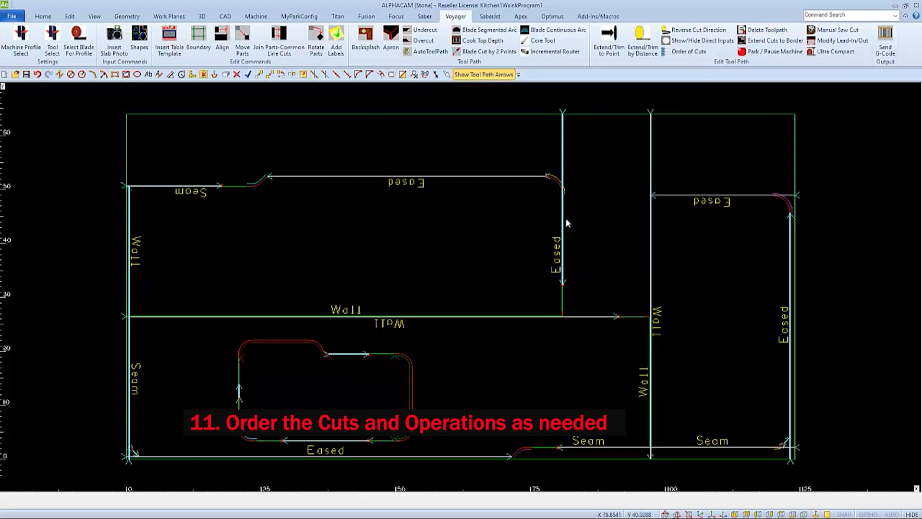
# Move the MillBit .875 operation ahead of the blade operation in the cut order, and output the G-code to C:\ParkIndustries\gcode.
pyautogui.click(683, 53)
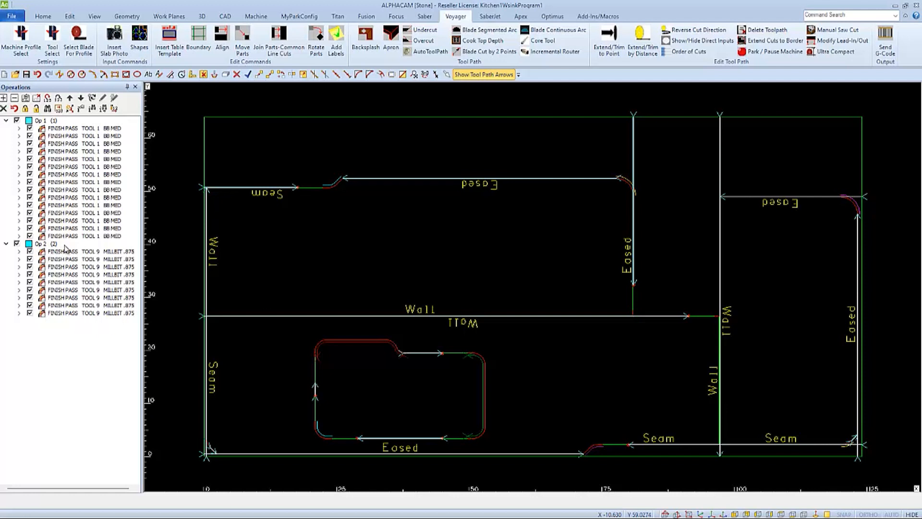
pyautogui.click(38, 244)
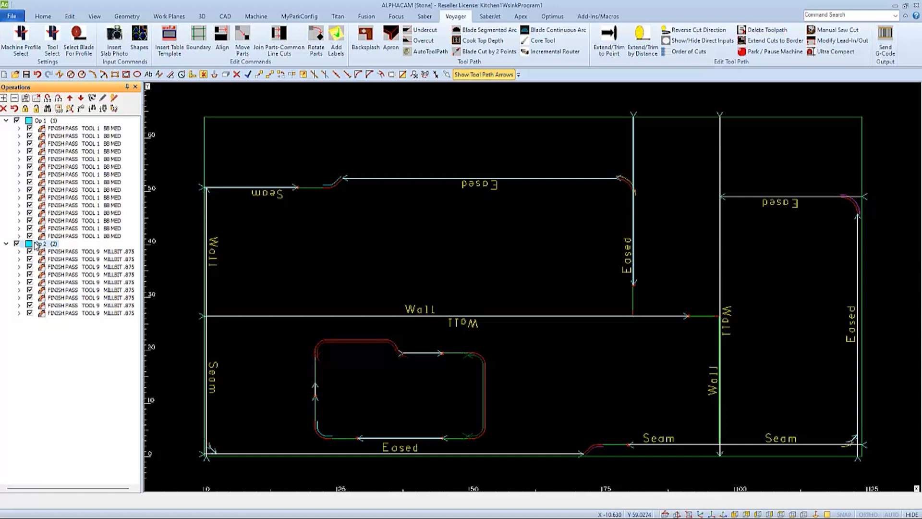
pyautogui.click(71, 98)
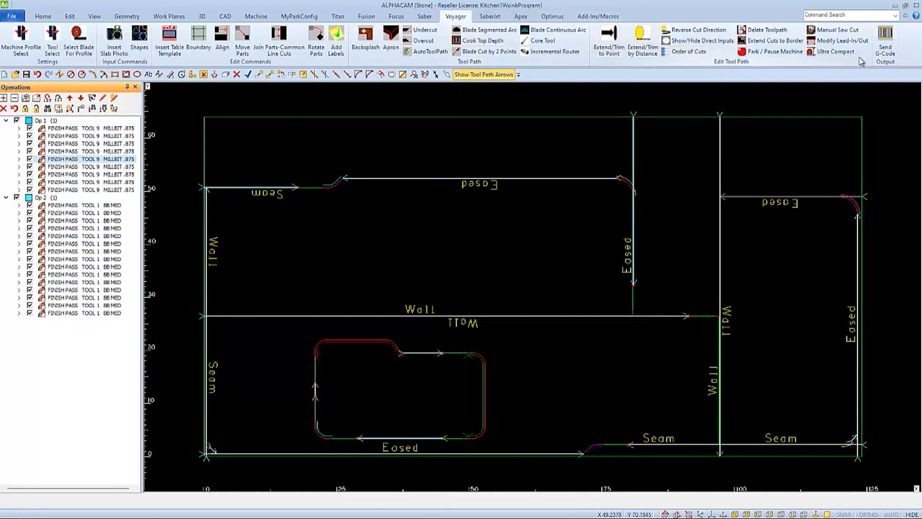
pyautogui.click(890, 40)
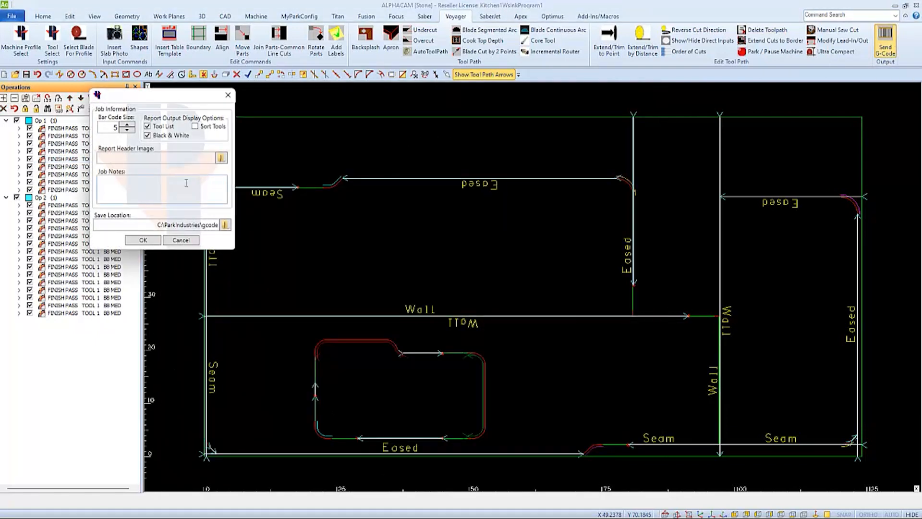
pyautogui.click(143, 240)
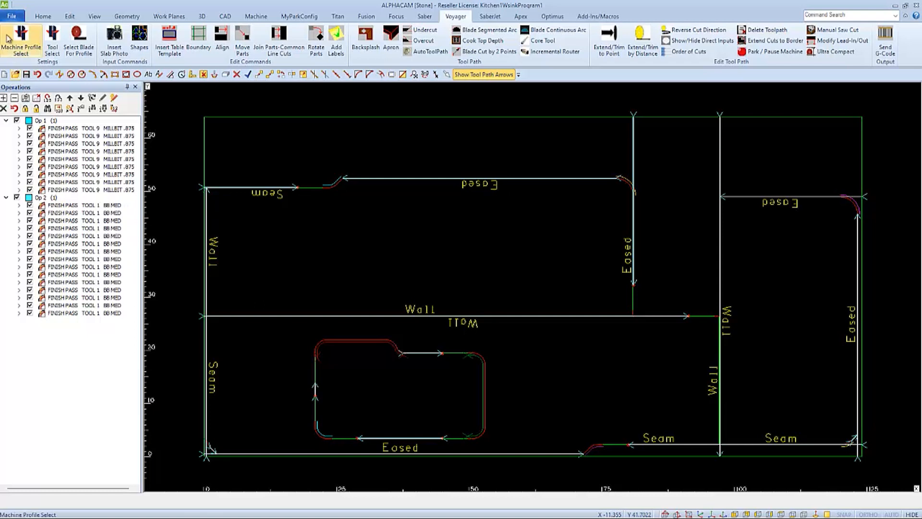
# Open the recent Kitchen1Wsink.asd drawing from the SlabSmith\_PerfectMatch folder.
pyautogui.click(10, 17)
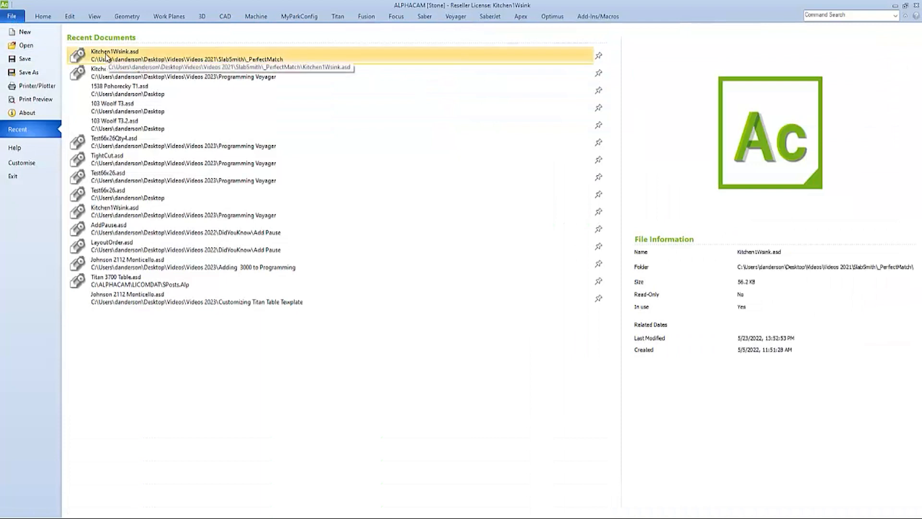
pyautogui.click(107, 55)
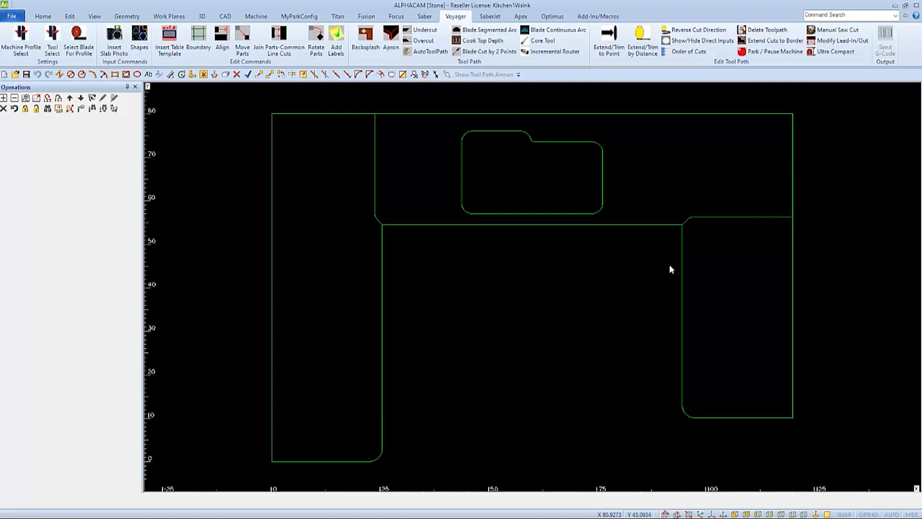
# Move the long left piece, the sink piece and the short end piece apart into the empty area left of the origin.
pyautogui.scroll(-2, 825, 266)
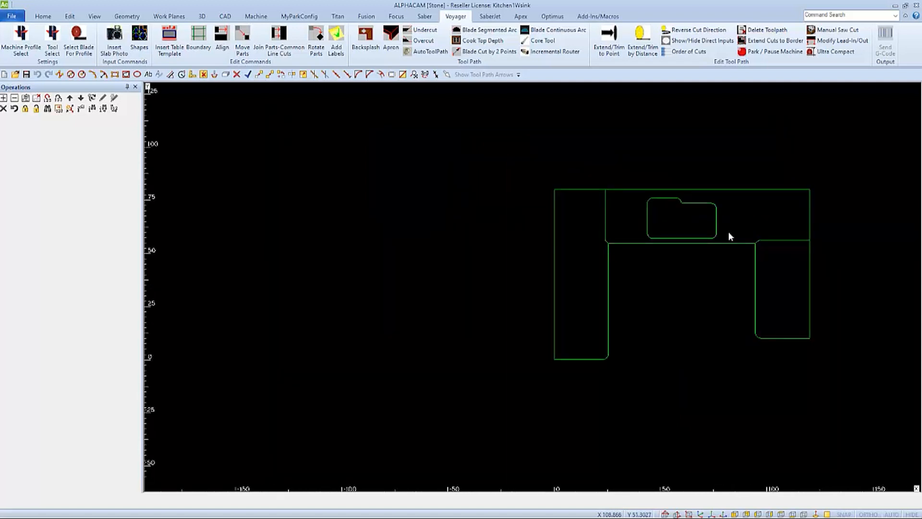
pyautogui.click(241, 36)
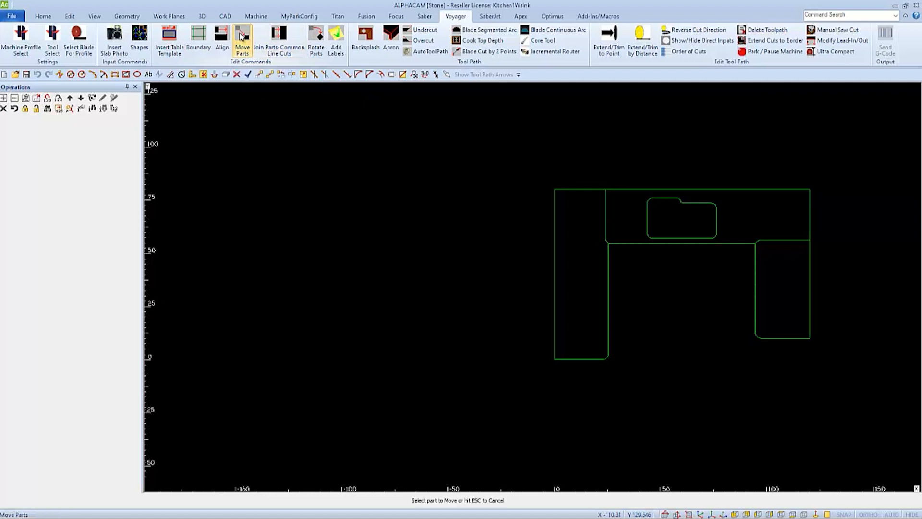
pyautogui.click(562, 188)
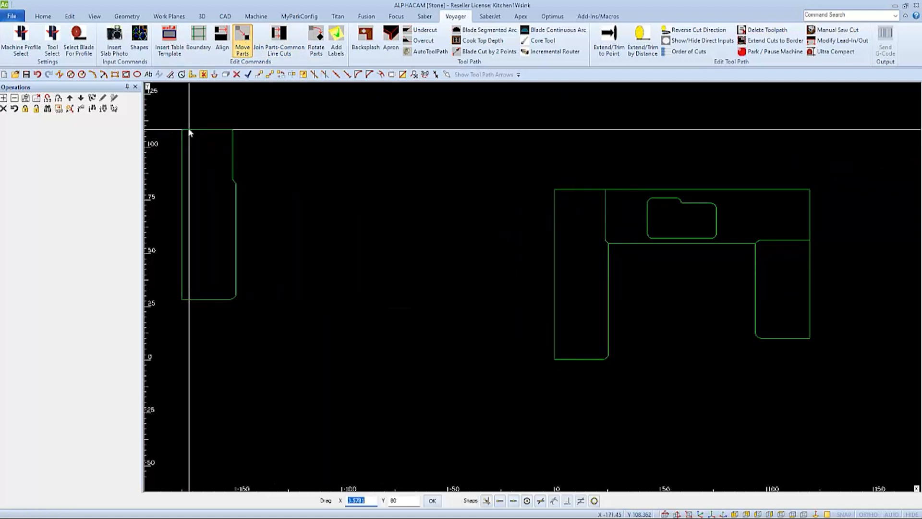
pyautogui.click(188, 128)
pyautogui.click(626, 191)
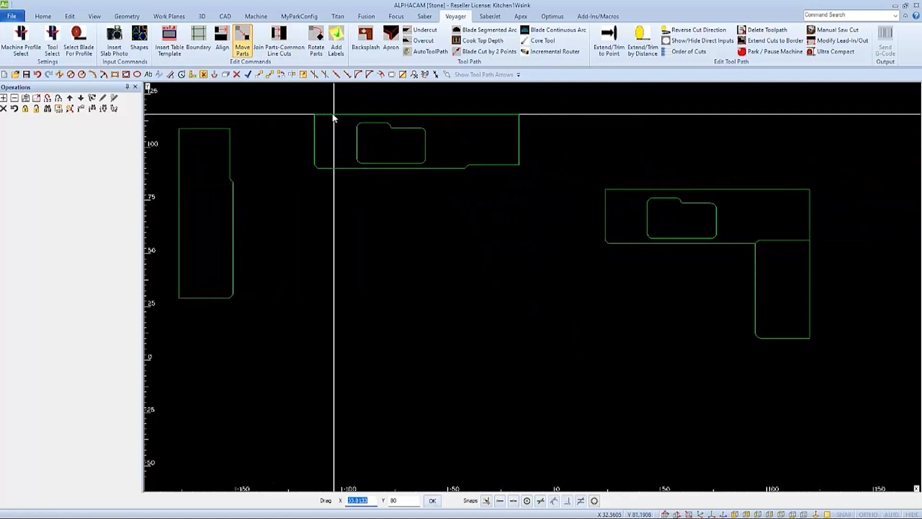
pyautogui.click(283, 116)
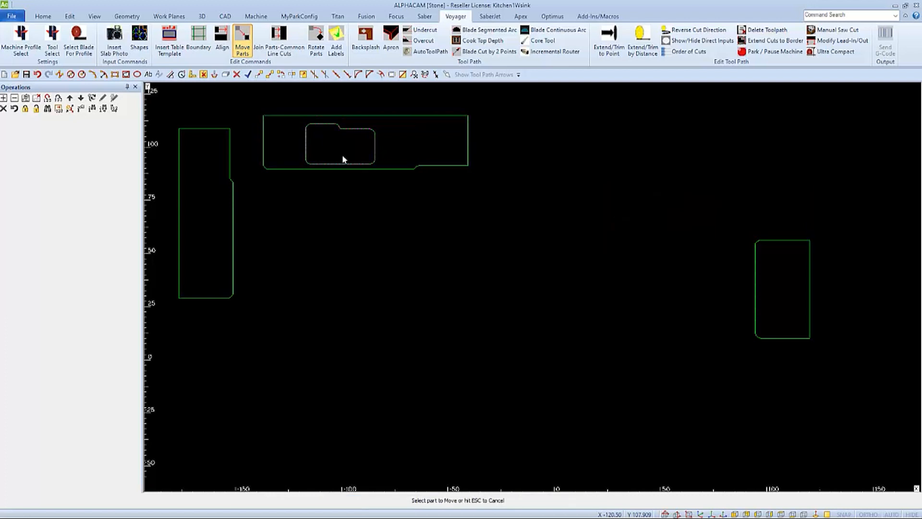
pyautogui.click(768, 240)
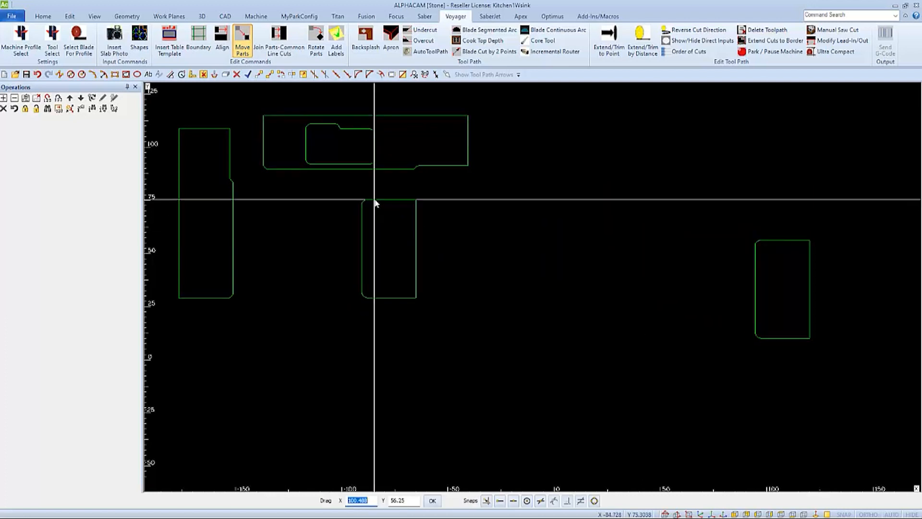
pyautogui.click(376, 199)
pyautogui.press('Escape')
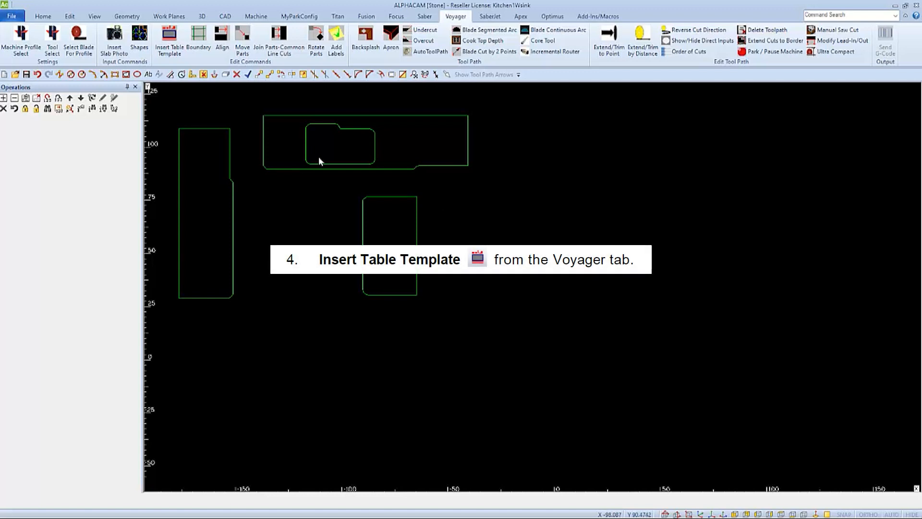
# Draw the slab border as a rectangle from corner 0,0 to corner 124,68.
pyautogui.click(172, 47)
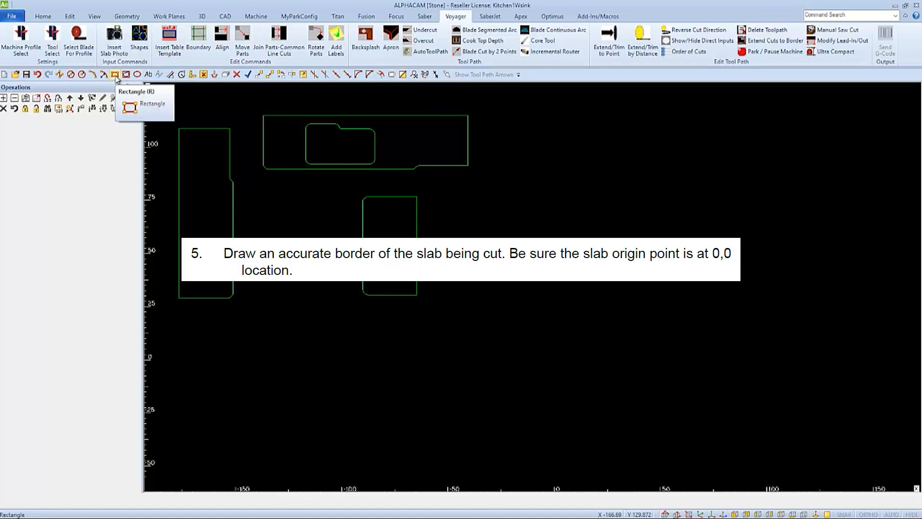
pyautogui.click(116, 75)
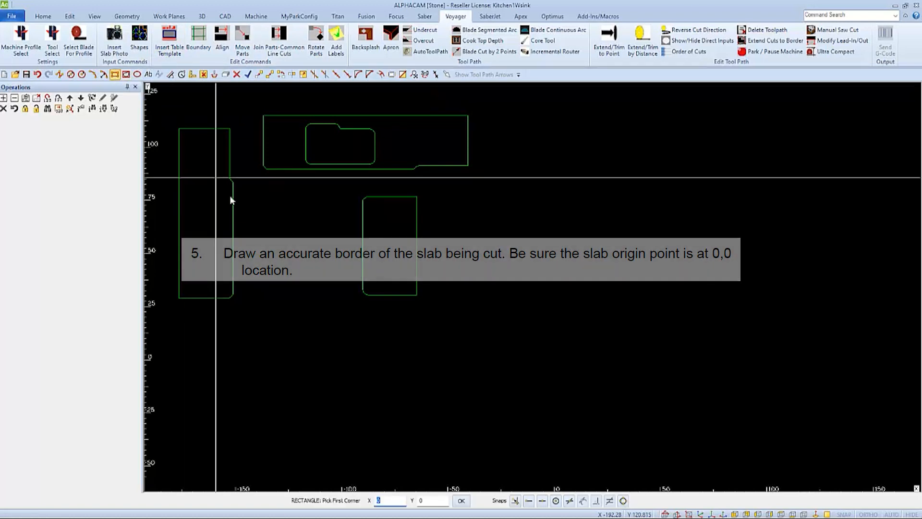
pyautogui.press('Tab')
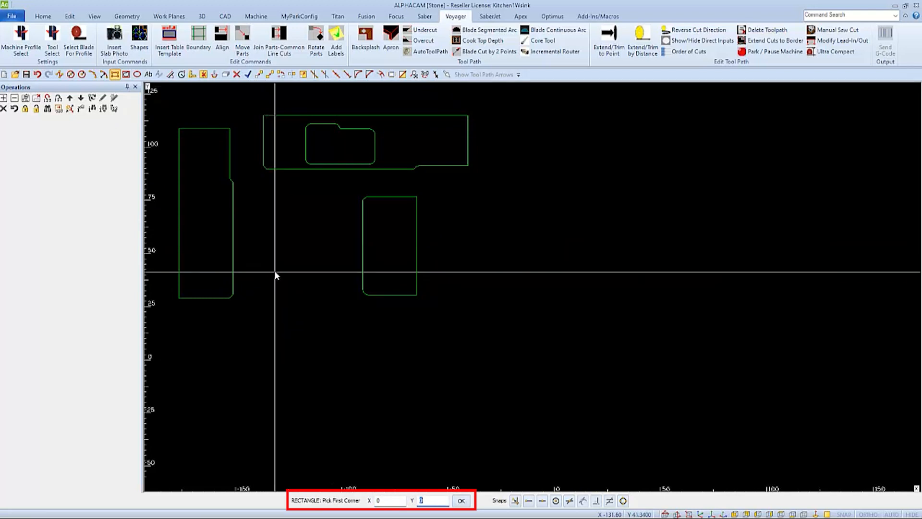
pyautogui.press('Return')
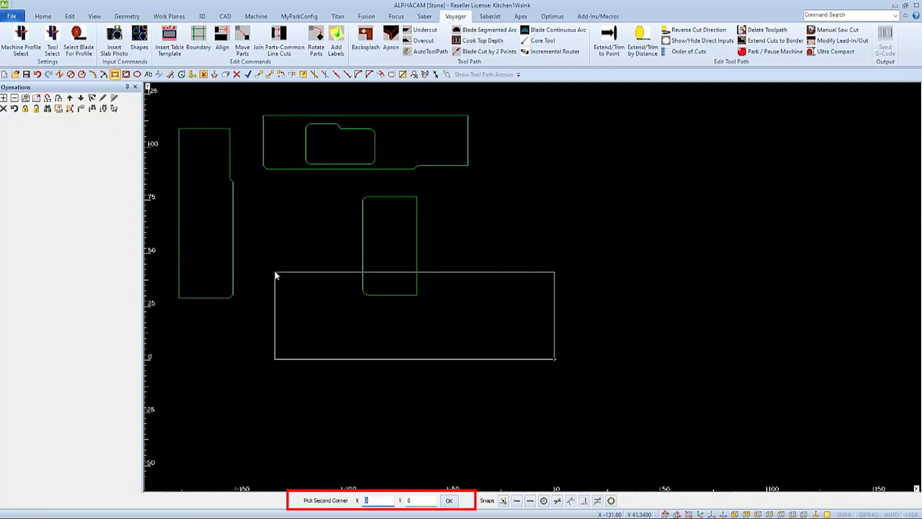
pyautogui.press('Tab')
pyautogui.write('68')
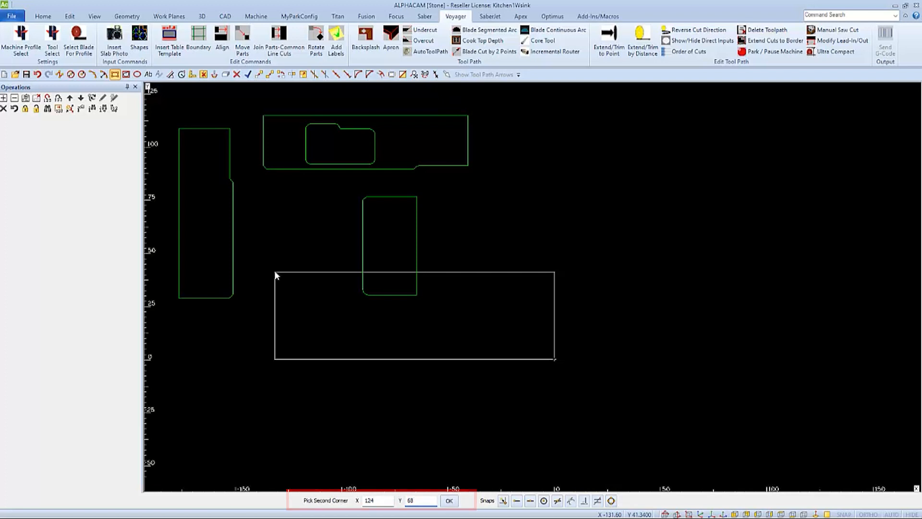
pyautogui.press('Return')
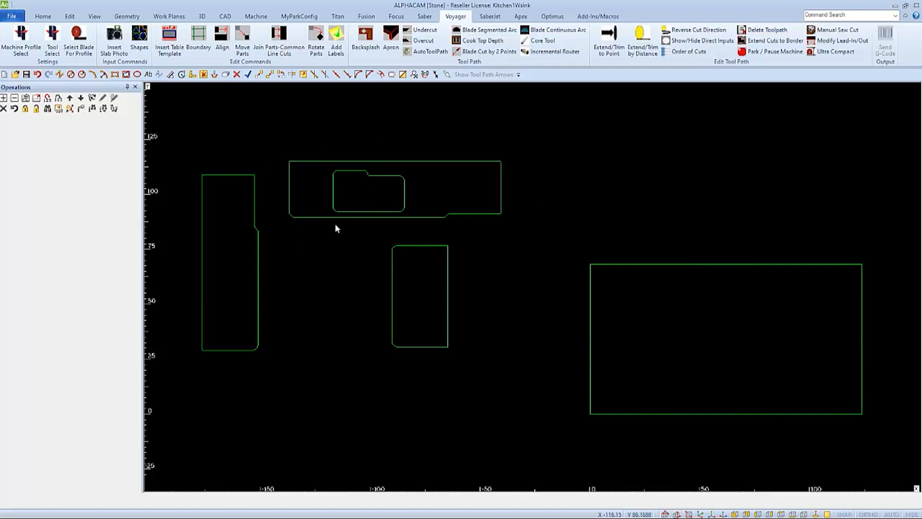
# Move the sink piece with its cutout onto the slab, taking its lower-left edge intersection as base point and placing it at .5,.5.
pyautogui.click(259, 75)
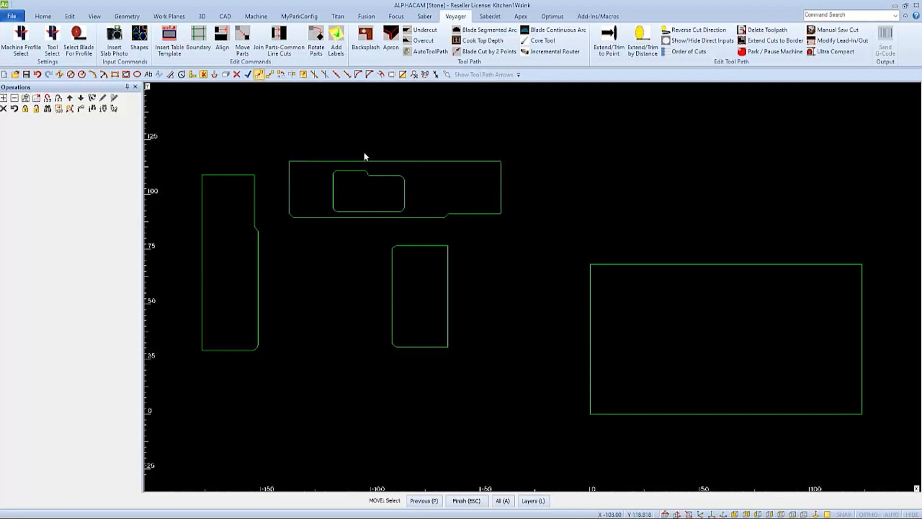
pyautogui.moveTo(364, 152); pyautogui.dragTo(353, 175)
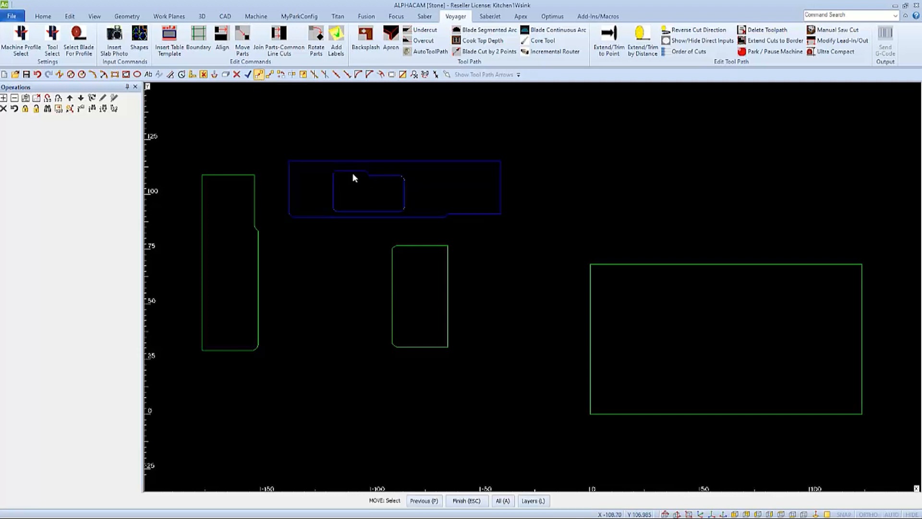
pyautogui.rightClick(334, 233)
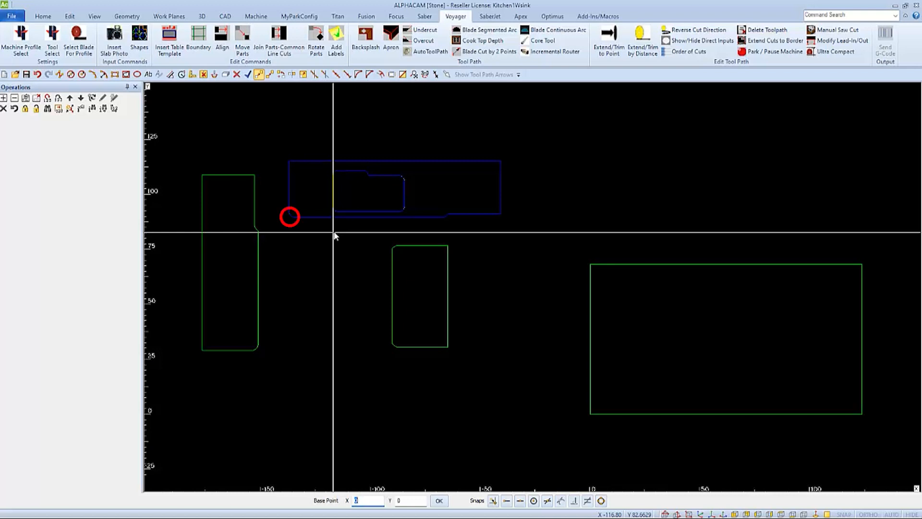
pyautogui.click(548, 501)
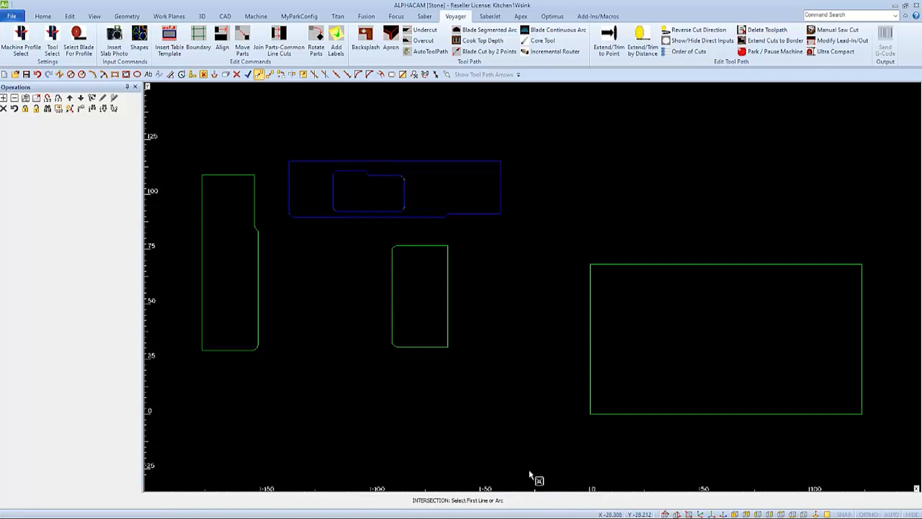
pyautogui.click(313, 216)
pyautogui.click(291, 189)
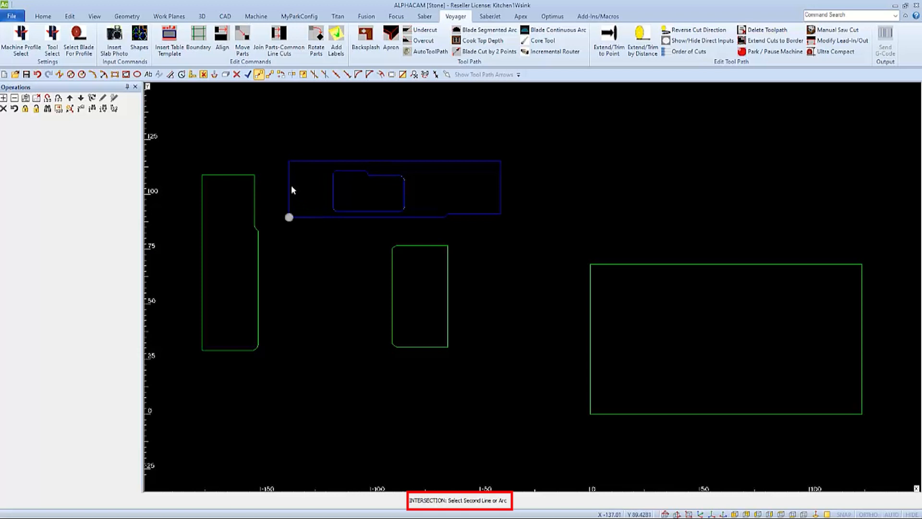
pyautogui.click(290, 190)
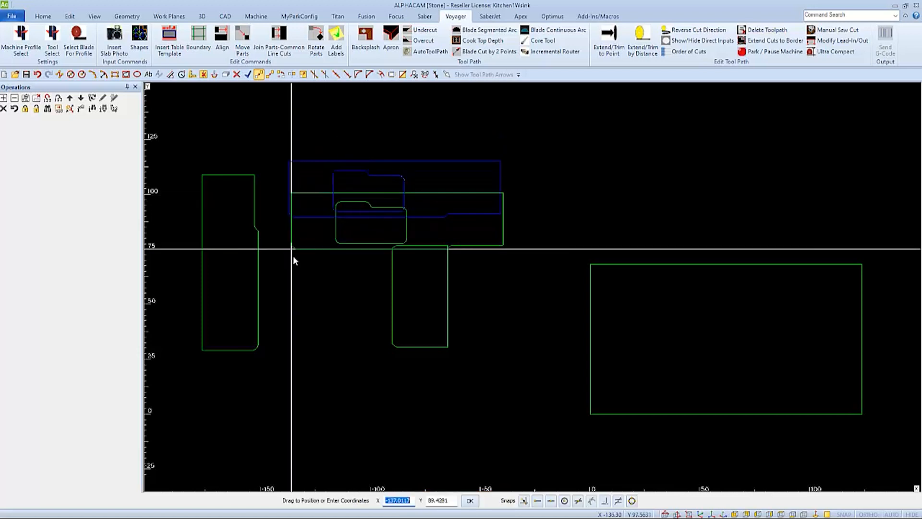
pyautogui.write('.5')
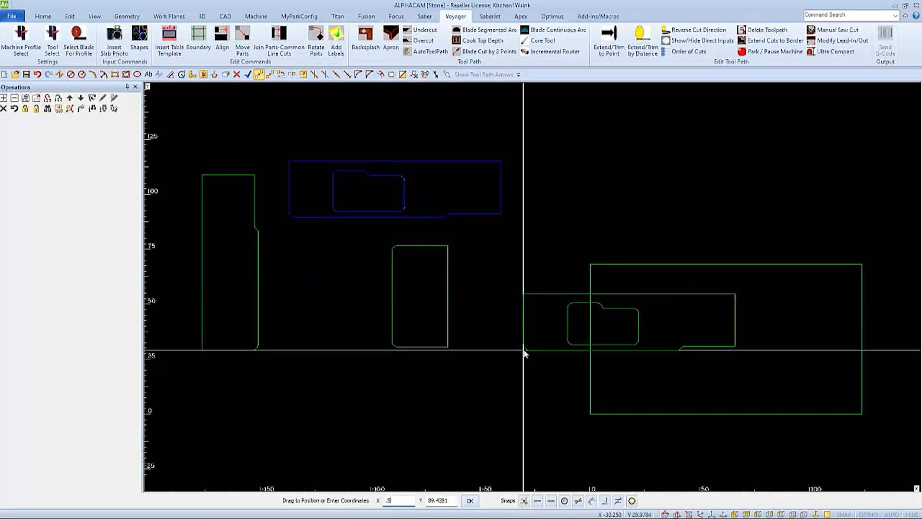
pyautogui.press('Tab')
pyautogui.write('.')
pyautogui.press('Return')
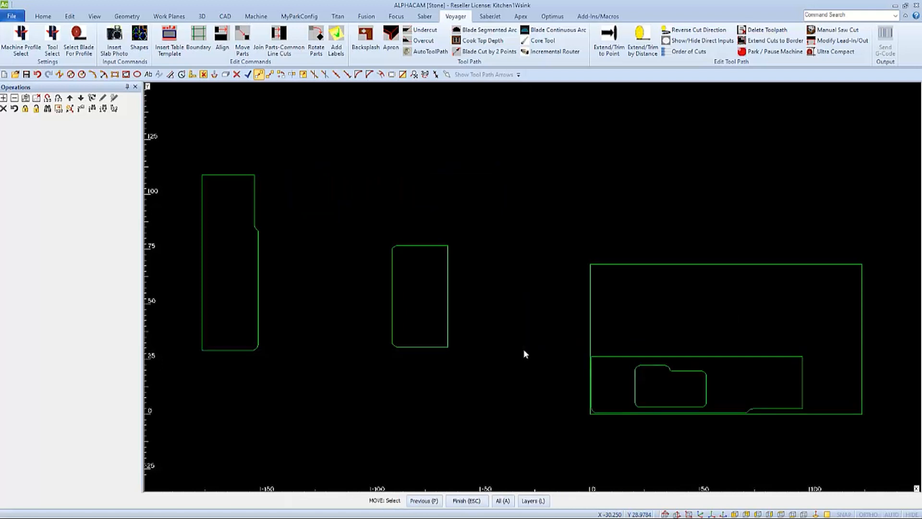
pyautogui.press('Escape')
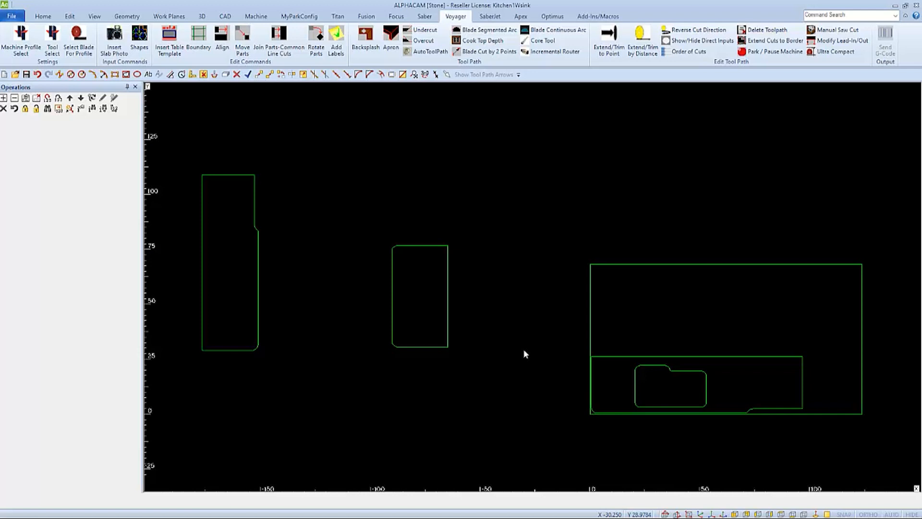
# Join the long piece's straight left edge to the sink piece's upper edge and the short piece's right edge to its right end, using Blade Kerf spacing.
pyautogui.click(277, 33)
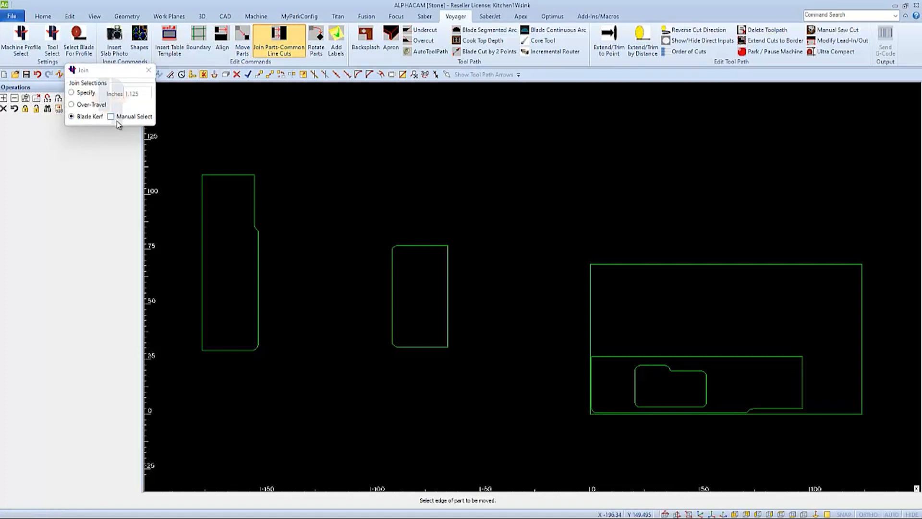
pyautogui.click(202, 188)
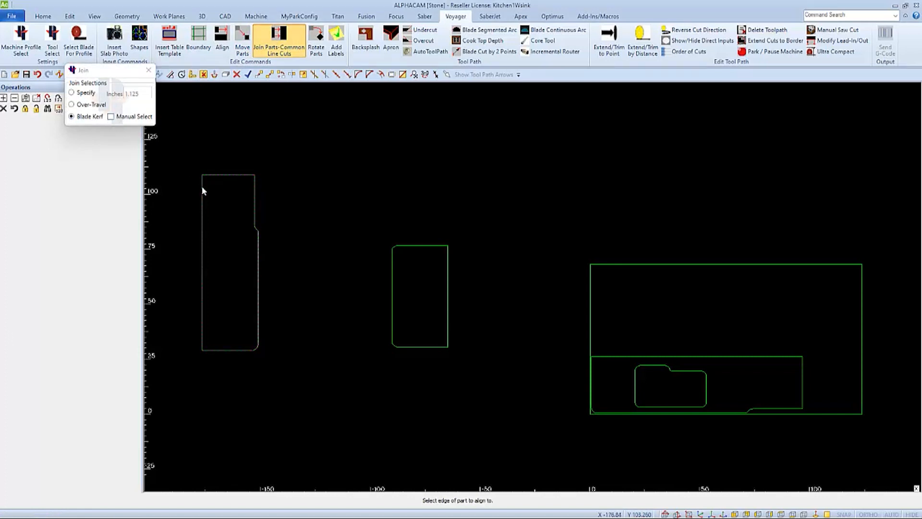
pyautogui.click(610, 356)
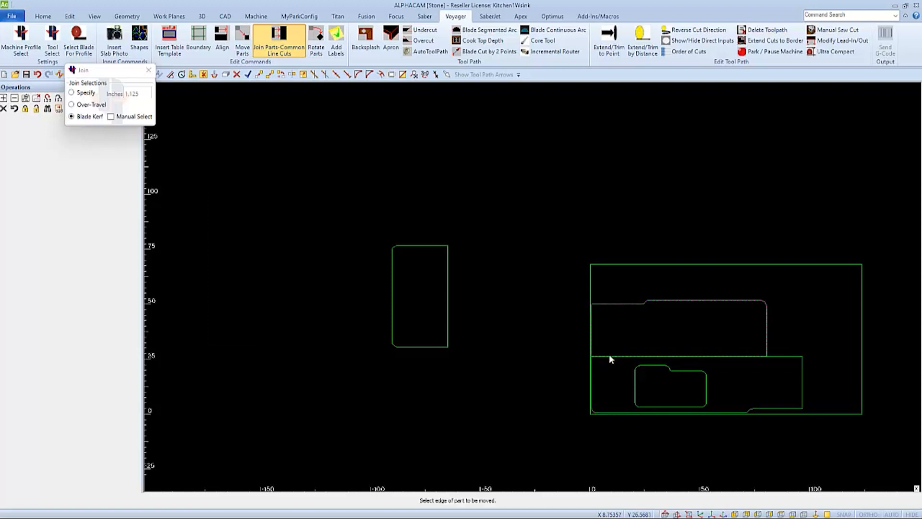
pyautogui.click(449, 252)
pyautogui.click(801, 400)
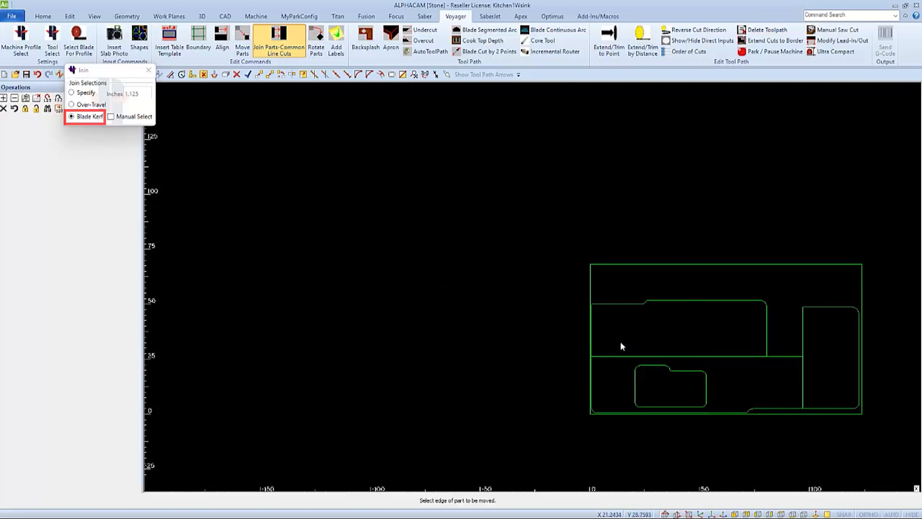
pyautogui.press('Escape')
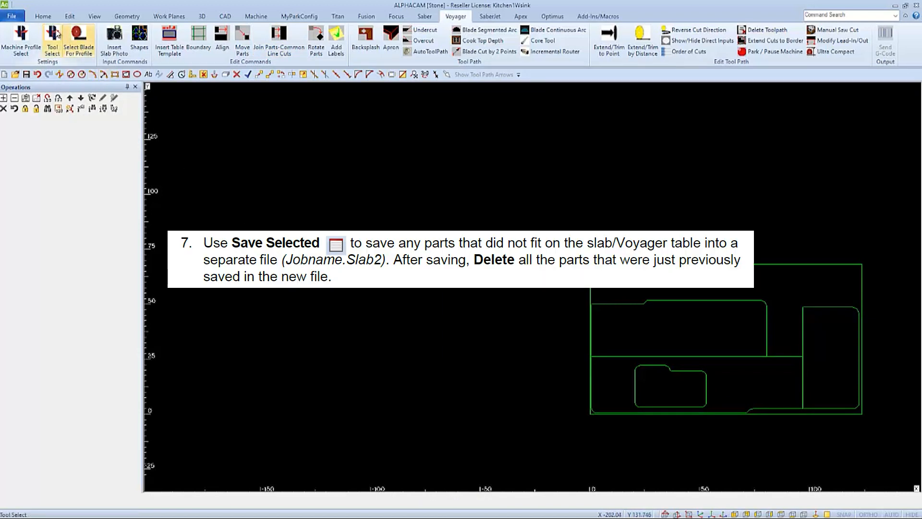
pyautogui.click(42, 18)
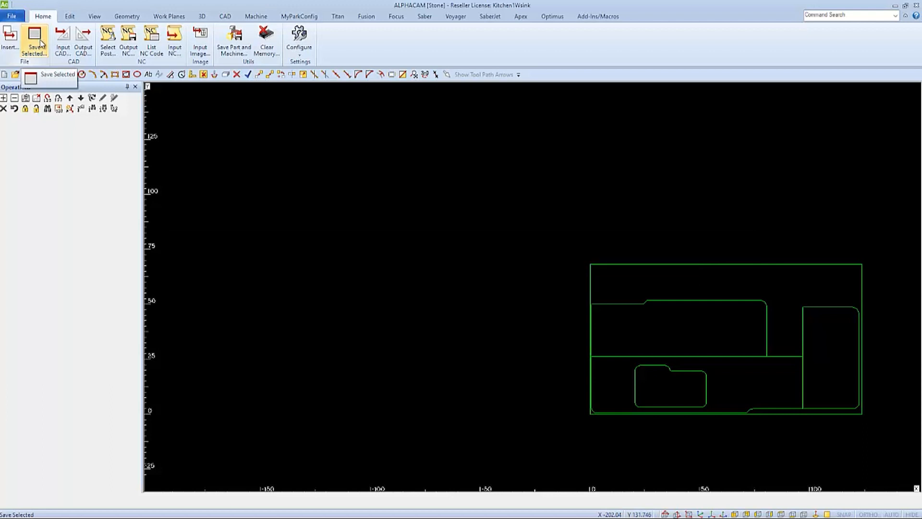
pyautogui.click(457, 17)
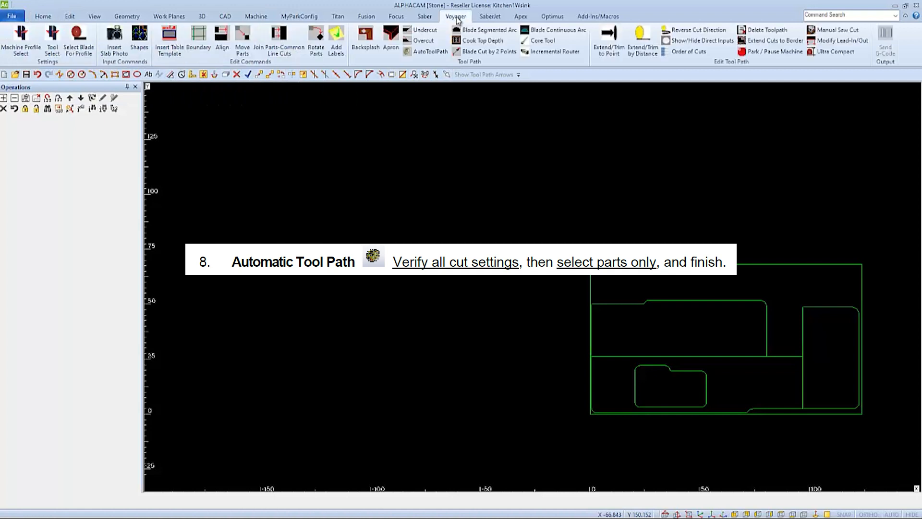
# Apply an automatic toolpath with the BB Med blade at 3 cm thickness to all pieces and the sink cutout, excluding the slab border.
pyautogui.click(422, 52)
pyautogui.scroll(4, 521, 229)
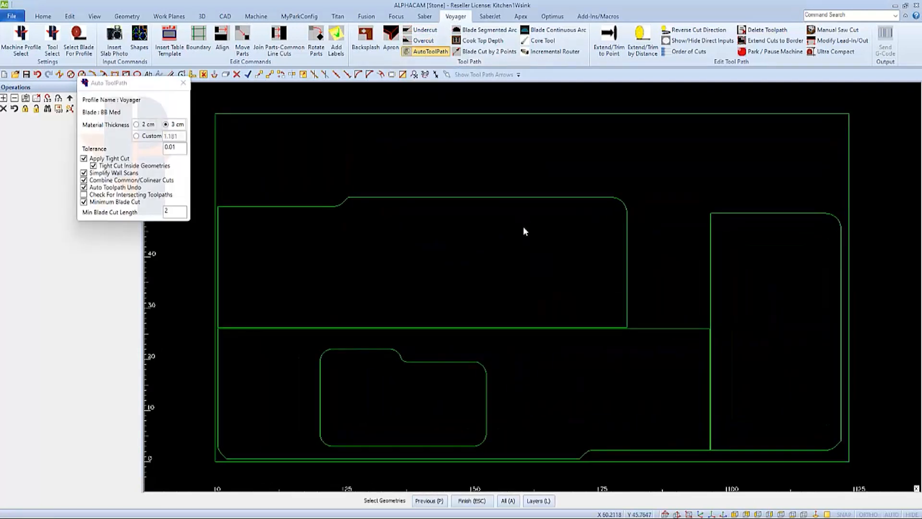
pyautogui.moveTo(768, 181); pyautogui.dragTo(407, 404)
pyautogui.press('Escape')
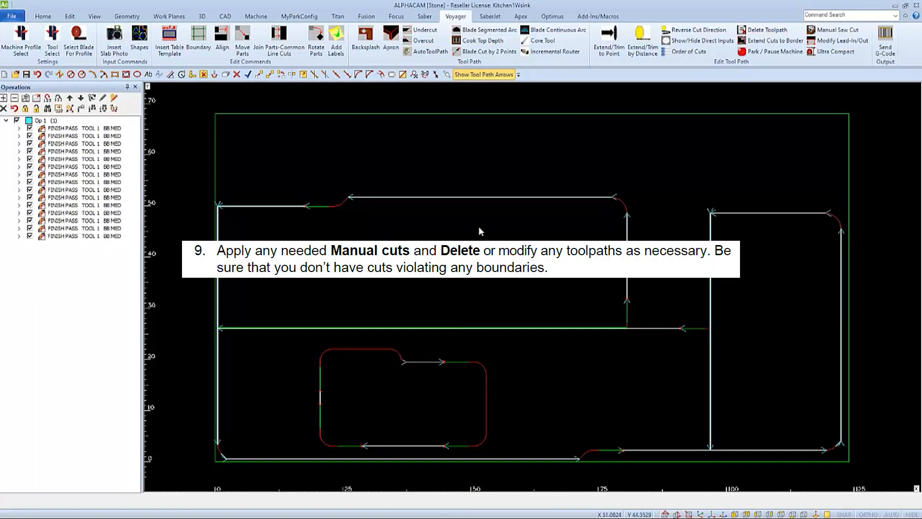
# Apply incremental routing with MillBit .875 at 3 cm to the long piece's uncut curved corners, cutting on the outside.
pyautogui.click(549, 52)
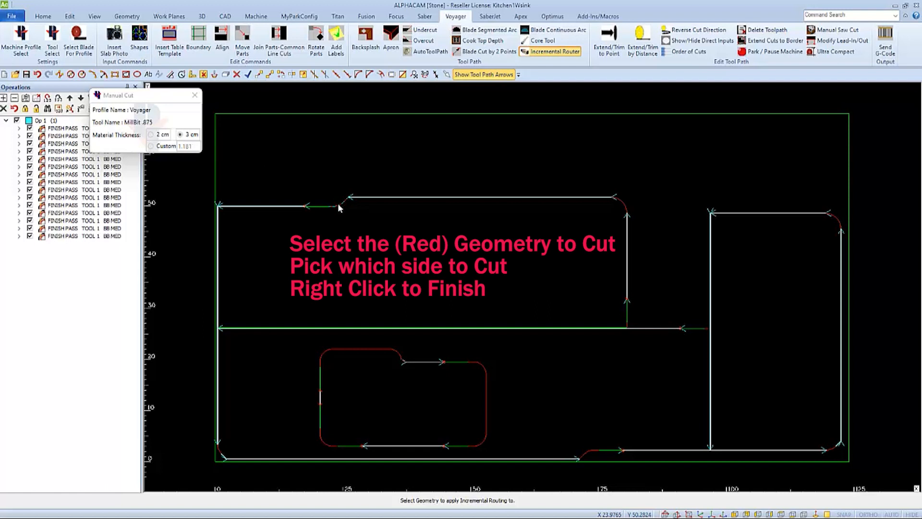
pyautogui.click(338, 207)
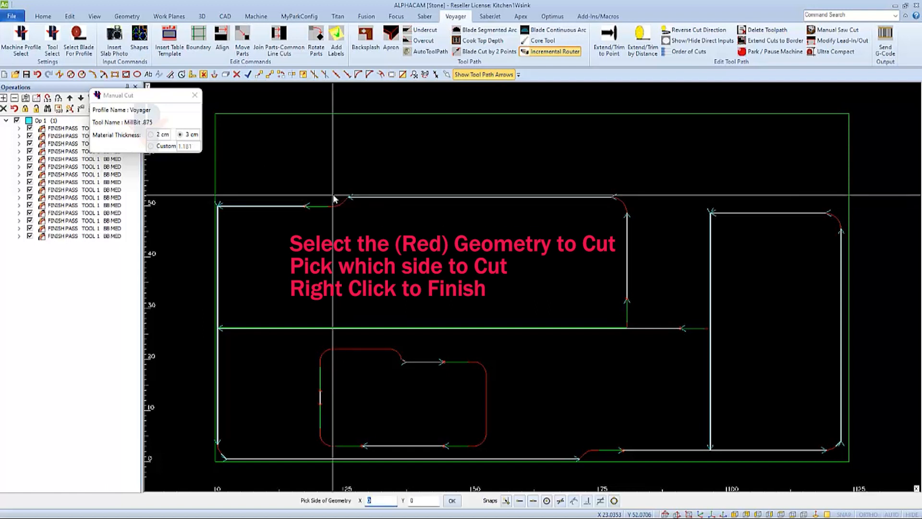
pyautogui.click(333, 196)
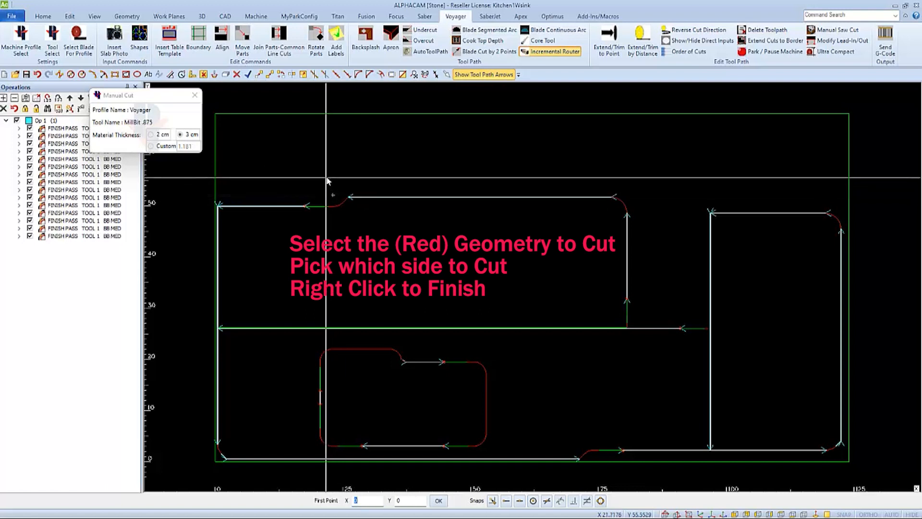
pyautogui.rightClick(326, 178)
# Apply incremental routing to the short end piece's upper-right and lower-right rounded corners, cutting on the outside.
pyautogui.click(826, 214)
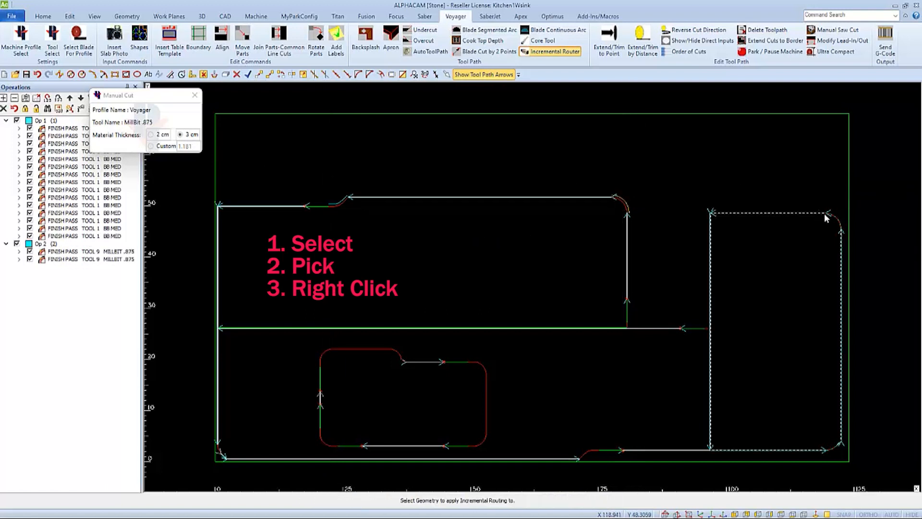
pyautogui.click(842, 213)
pyautogui.rightClick(846, 216)
pyautogui.click(834, 450)
pyautogui.click(839, 456)
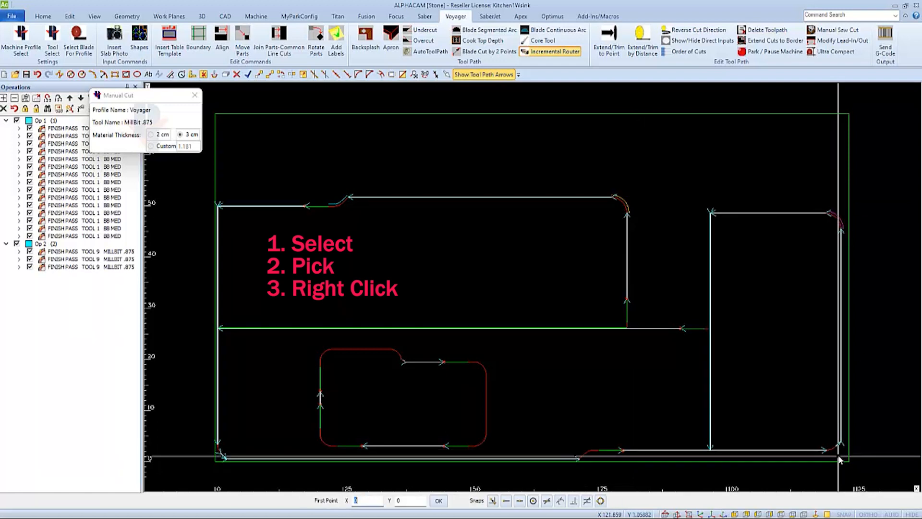
pyautogui.rightClick(838, 456)
# Apply incremental routing to the curved jog in the sink piece's lower edge, cutting on the outside.
pyautogui.click(591, 451)
pyautogui.click(594, 456)
pyautogui.rightClick(593, 457)
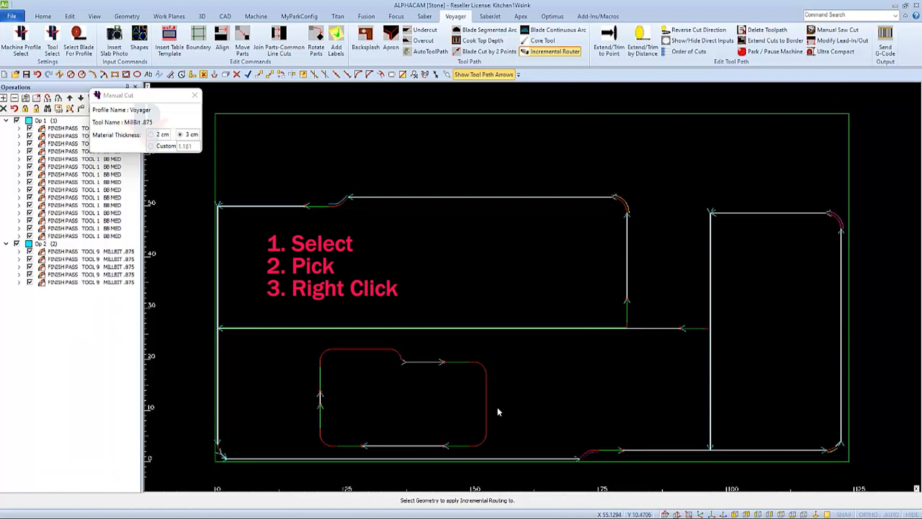
# Apply incremental routing to the sink cutout's right end and its upper-left curved section, cutting on the inside.
pyautogui.click(487, 406)
pyautogui.click(471, 404)
pyautogui.rightClick(470, 404)
pyautogui.click(373, 349)
pyautogui.click(374, 365)
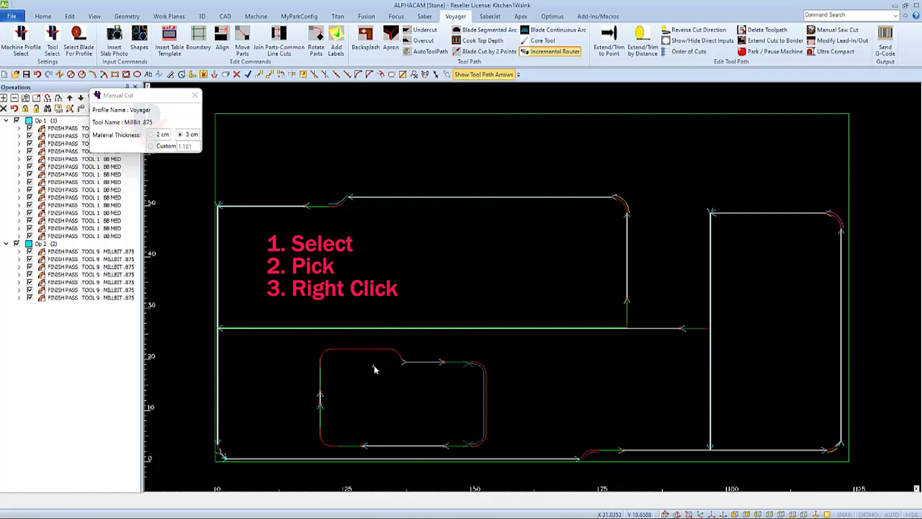
pyautogui.rightClick(374, 365)
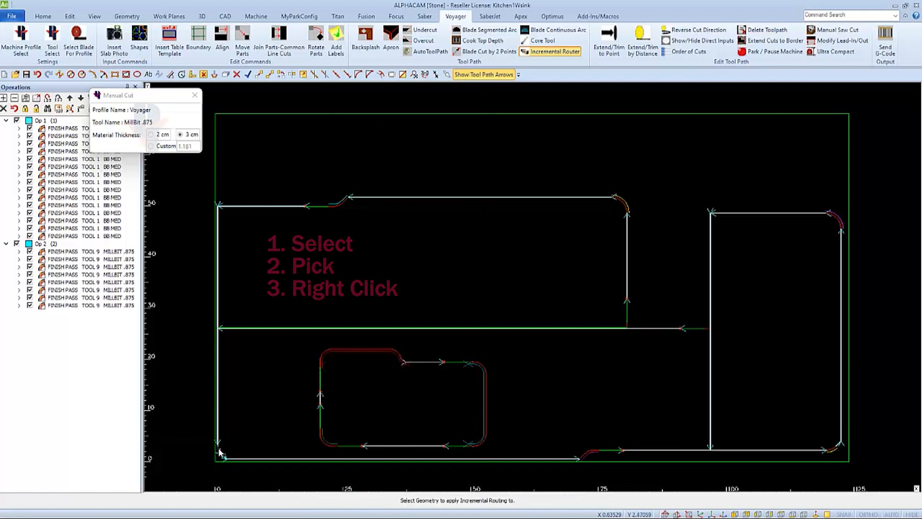
# Apply incremental routing to the sink piece's lower-left corner on its outer side, and finish the router cuts.
pyautogui.click(219, 450)
pyautogui.click(201, 451)
pyautogui.rightClick(202, 451)
pyautogui.rightClick(201, 451)
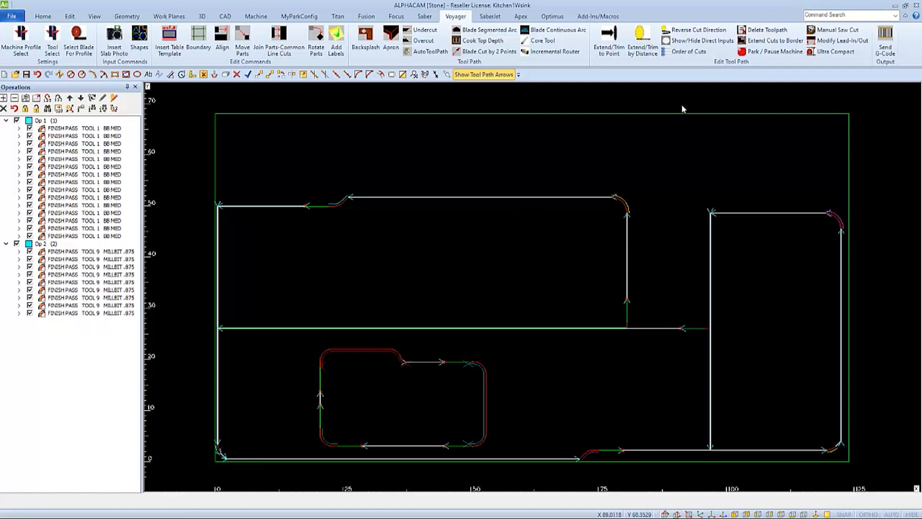
# Extend the long piece's right-end cut, the end piece's left cut and its upper cut out to the slab border.
pyautogui.click(767, 42)
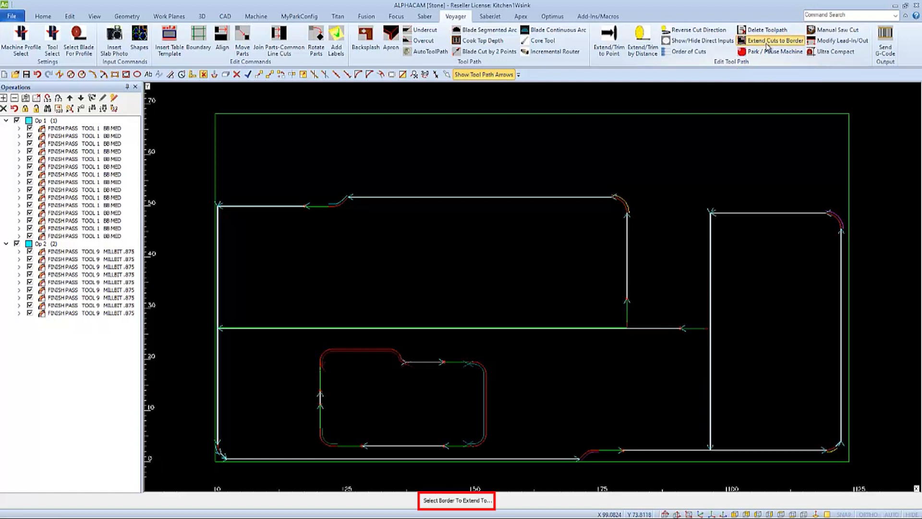
pyautogui.click(723, 113)
pyautogui.click(628, 236)
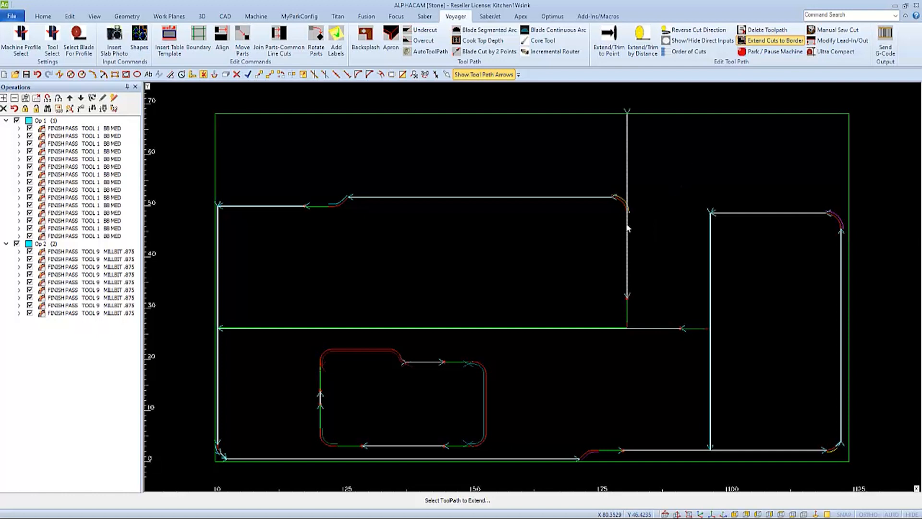
pyautogui.click(710, 232)
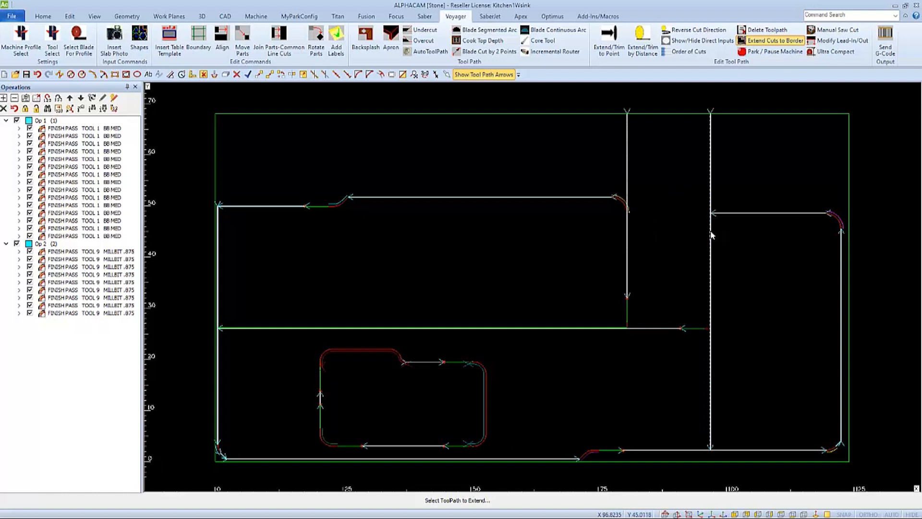
pyautogui.click(817, 213)
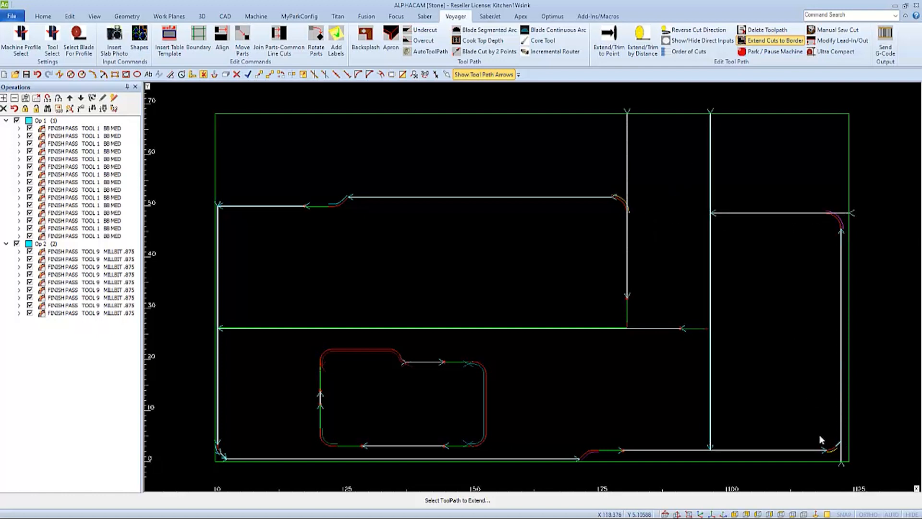
# Extend the remaining blade cuts along the lower edge, left side, middle seam and long piece's upper-left edge out to the slab border.
pyautogui.click(813, 450)
pyautogui.click(710, 442)
pyautogui.click(218, 439)
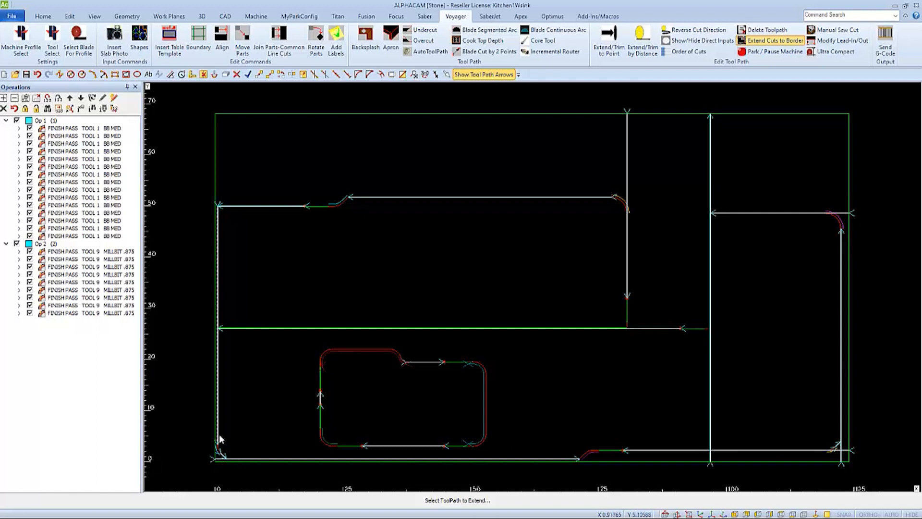
pyautogui.click(232, 328)
pyautogui.click(229, 206)
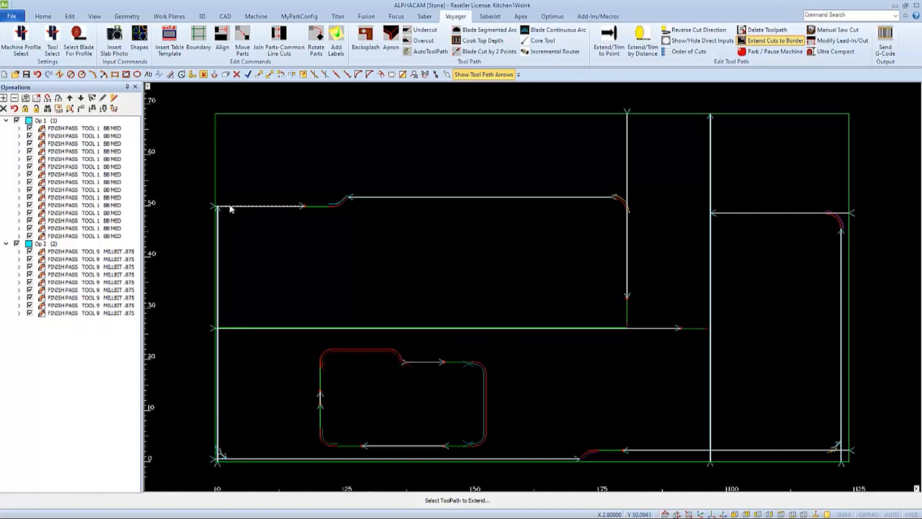
pyautogui.rightClick(246, 176)
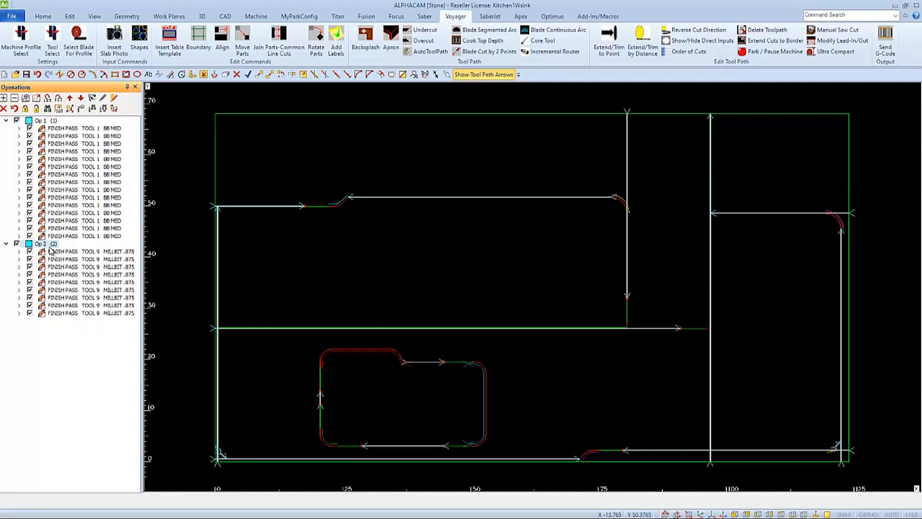
# Move the MillBit .875 operation ahead of the blade operation, and output the G-code to C:\ParkIndustries\gcode with job note "Use the jkwow weowjewji weofowpe".
pyautogui.click(71, 98)
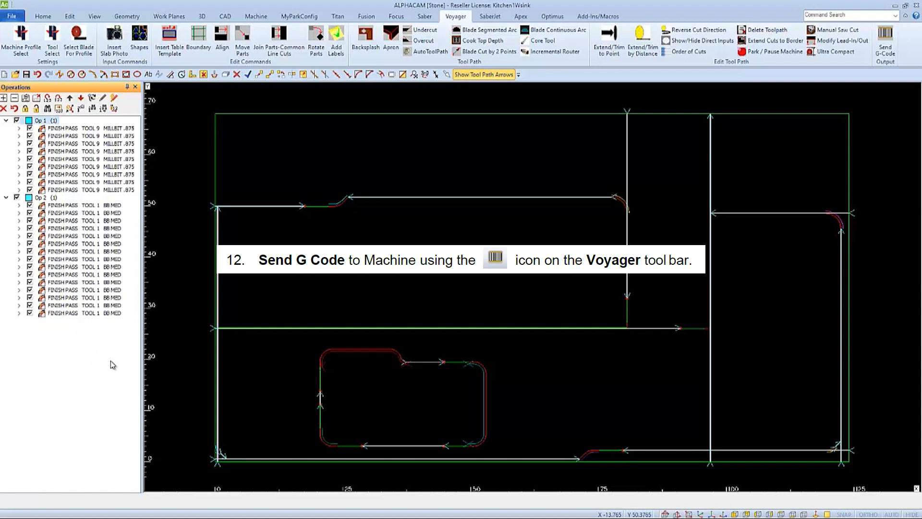
pyautogui.click(886, 42)
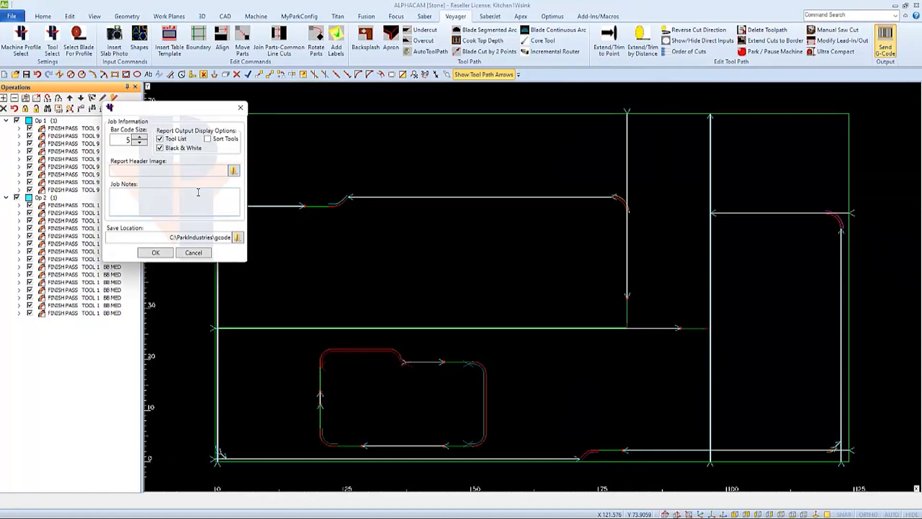
pyautogui.click(197, 195)
pyautogui.write('U')
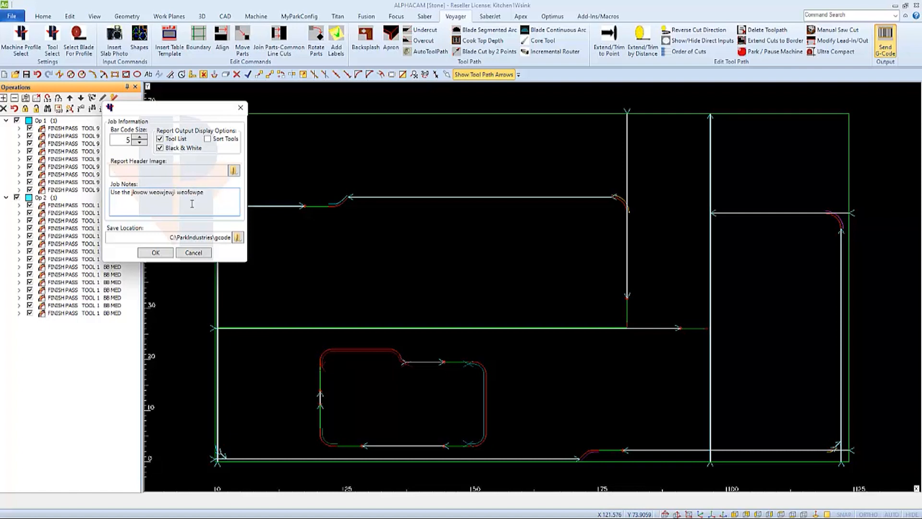
pyautogui.click(156, 252)
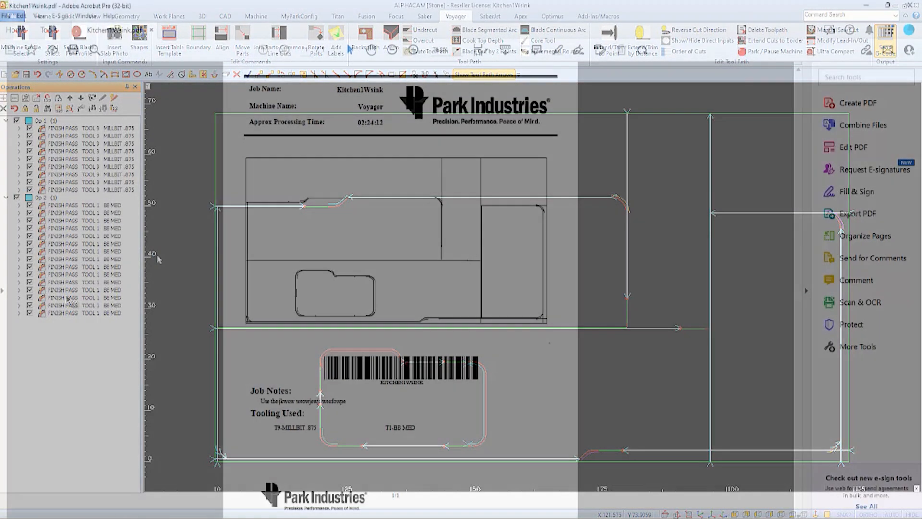